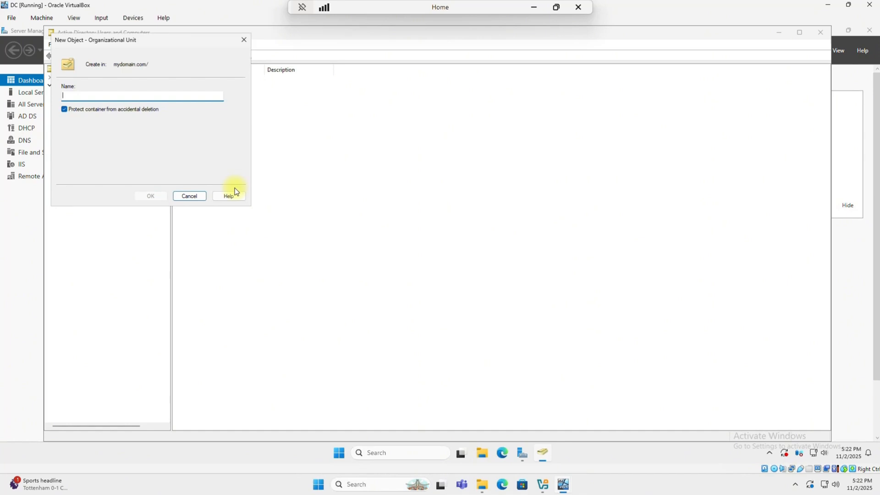
- Name the first OU New York, then add California and Florida OUs to mydomain.com
type("New York")
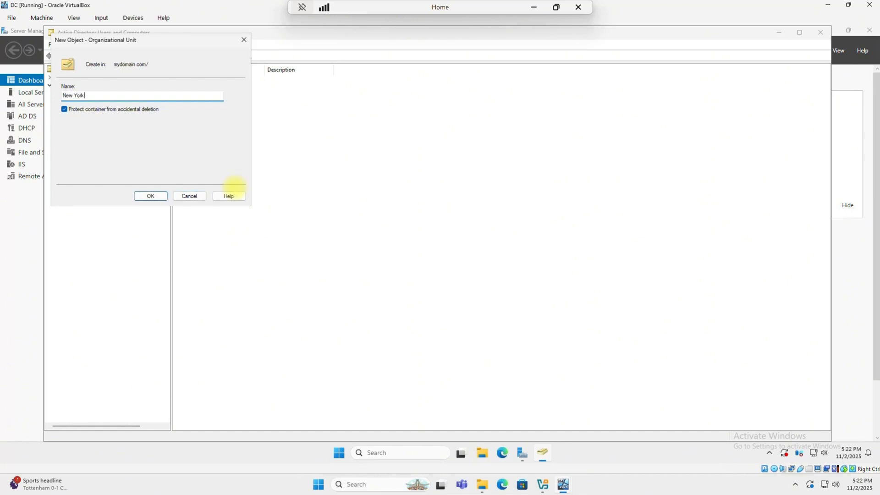
left_click(153, 196)
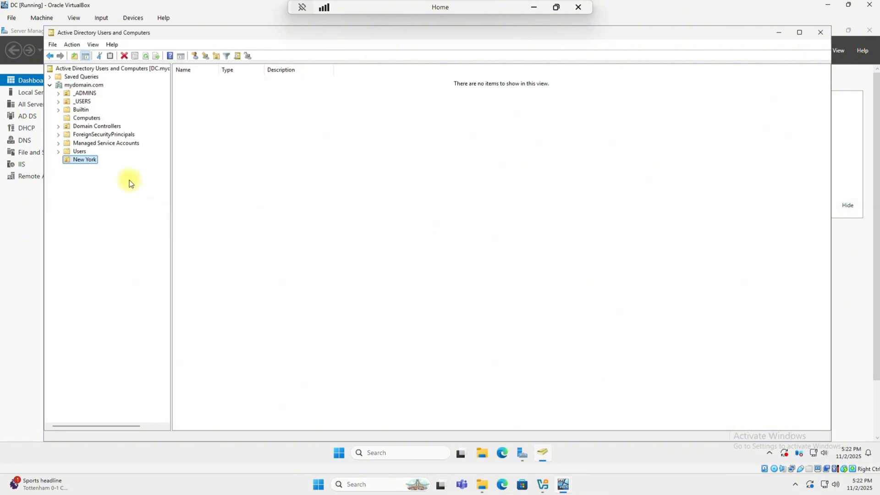
right_click(86, 85)
mouse_move(202, 158)
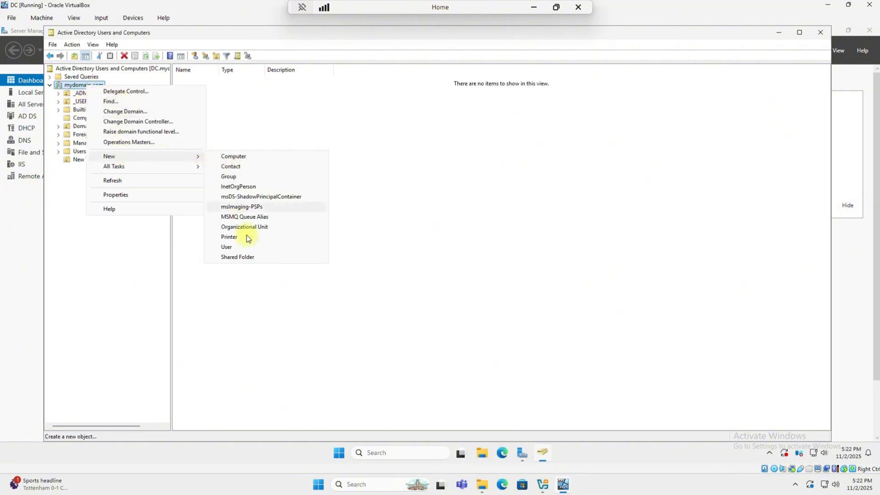
left_click(275, 237)
type("California")
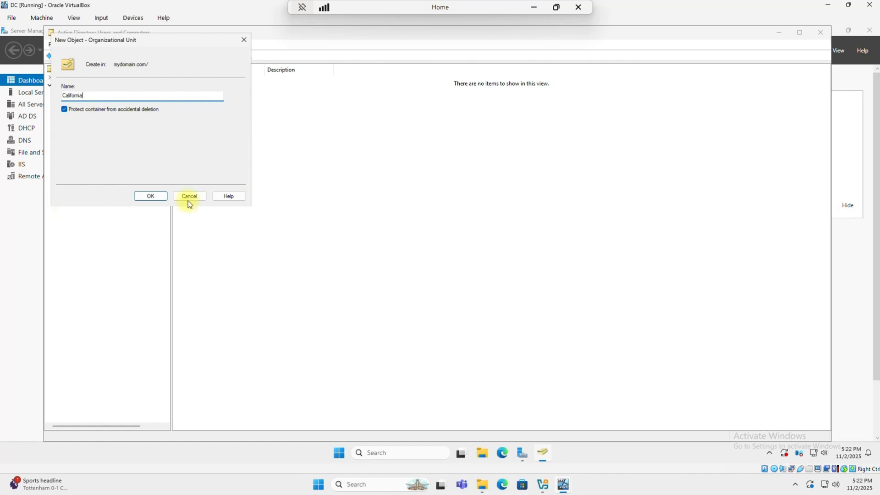
left_click(154, 197)
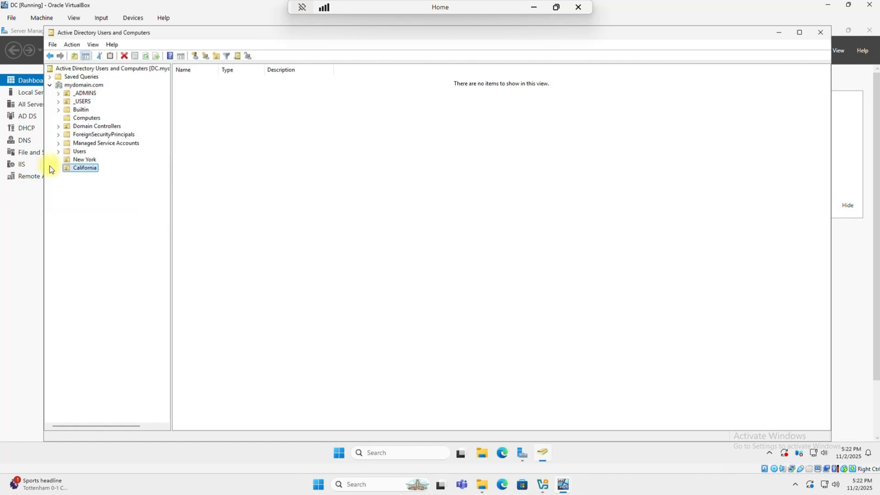
right_click(71, 86)
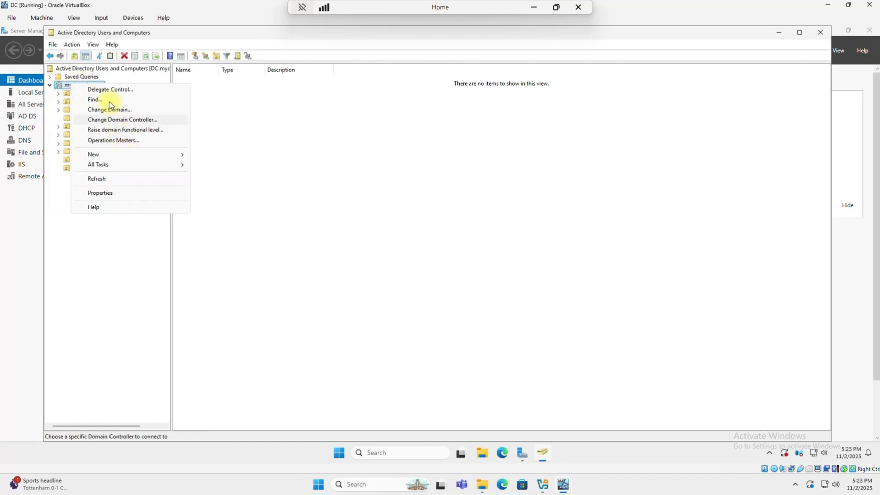
mouse_move(111, 157)
left_click(230, 225)
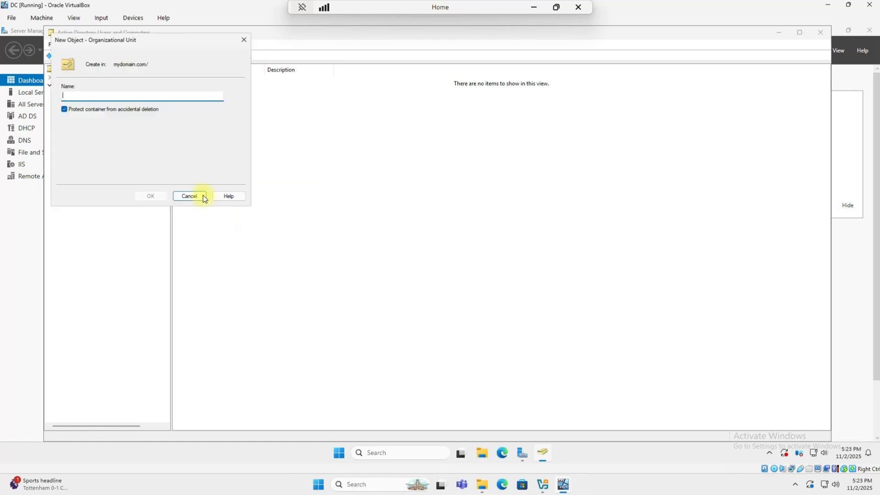
type("Floridaa")
key("BackSpace")
left_click(156, 193)
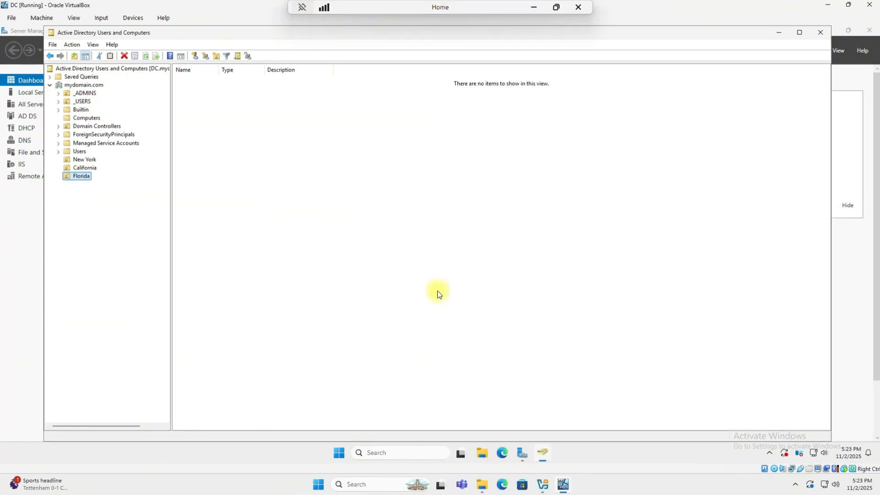
- Create Users, Computers and Groups sub-OUs inside New York
right_click(83, 160)
mouse_move(117, 201)
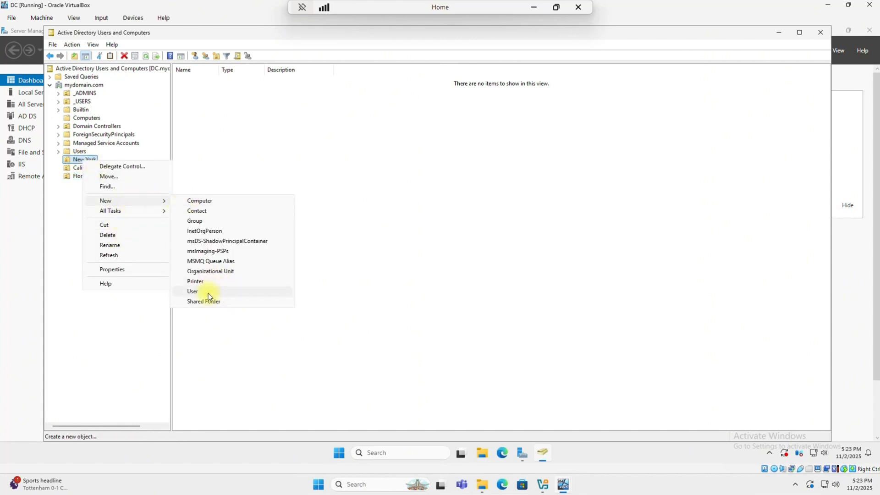
left_click(213, 271)
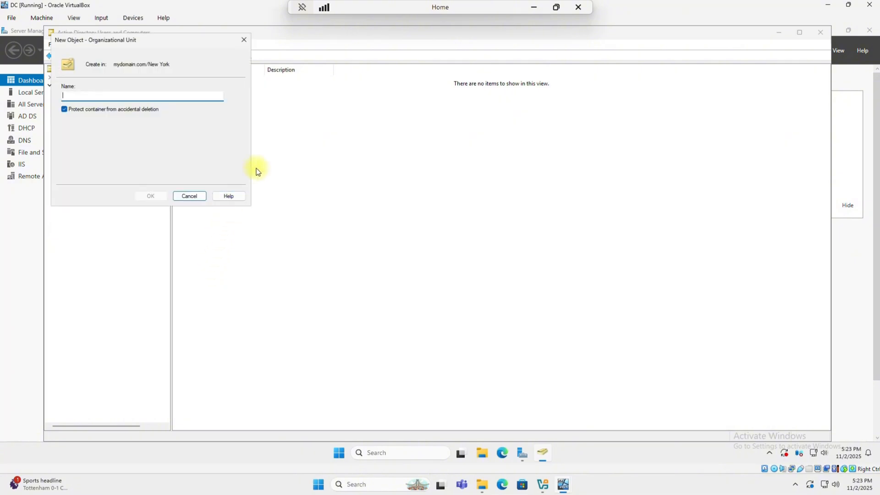
type("Users")
key("Return")
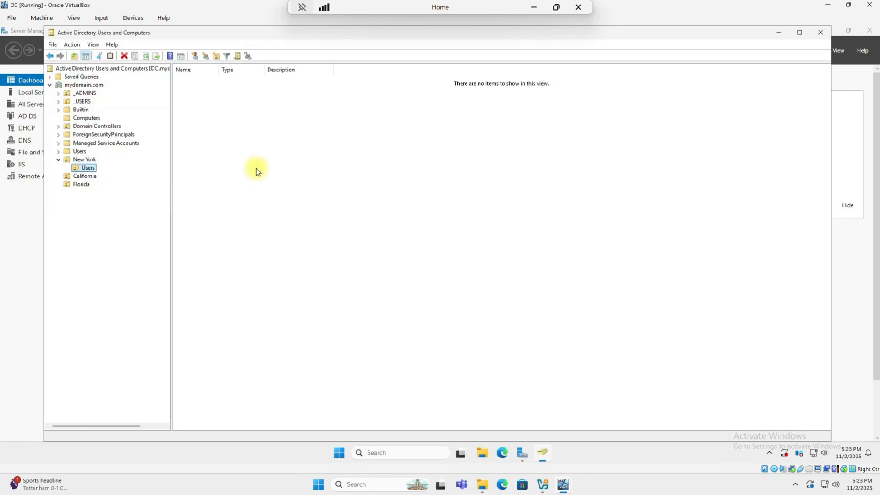
left_click(88, 160)
right_click(90, 163)
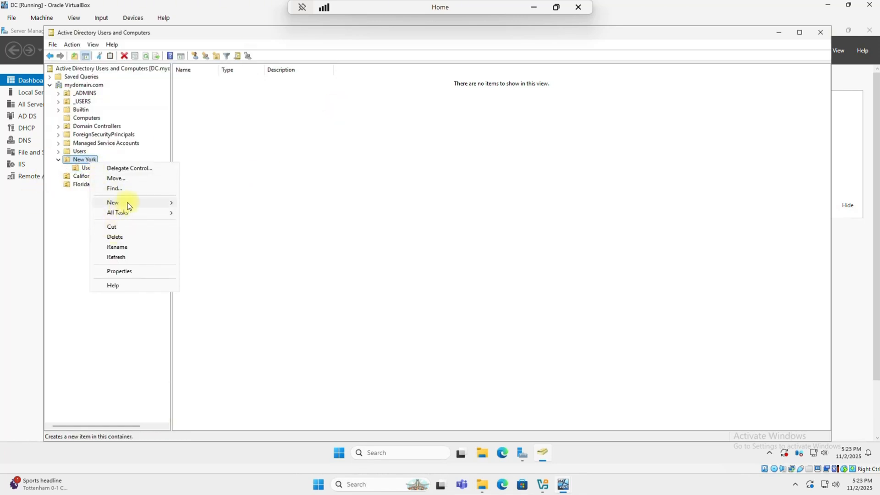
mouse_move(122, 202)
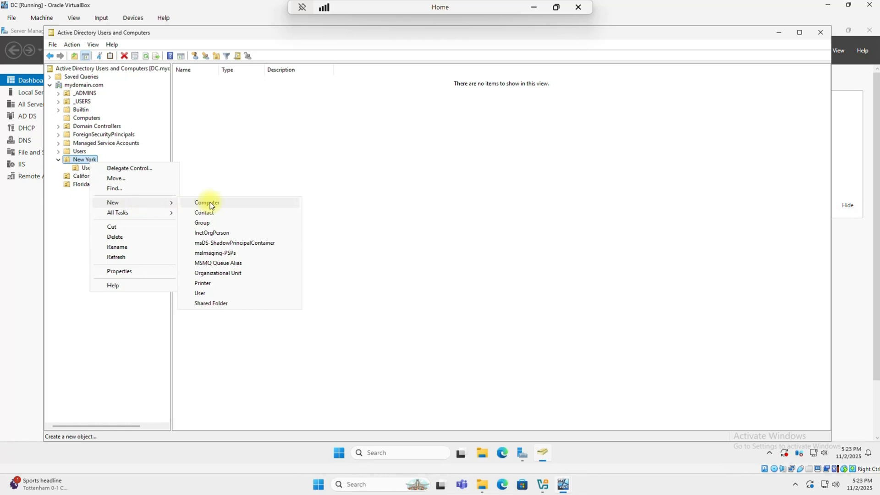
left_click(222, 272)
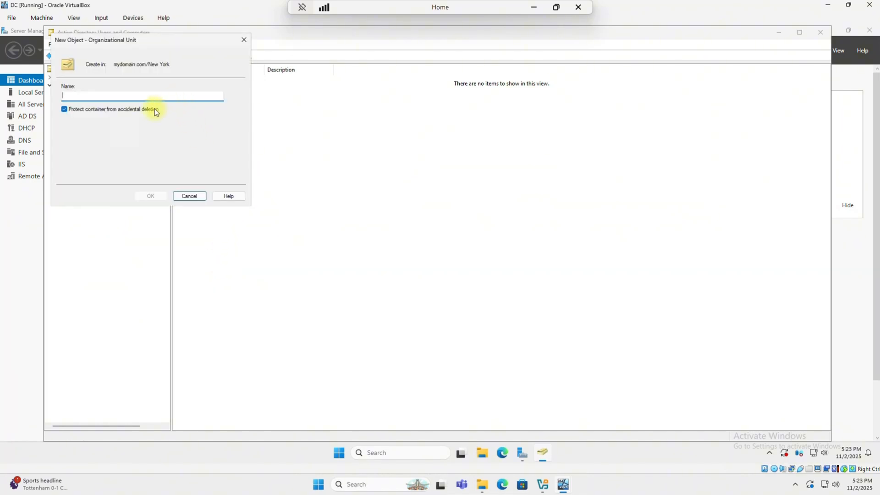
type("Computers")
left_click(151, 196)
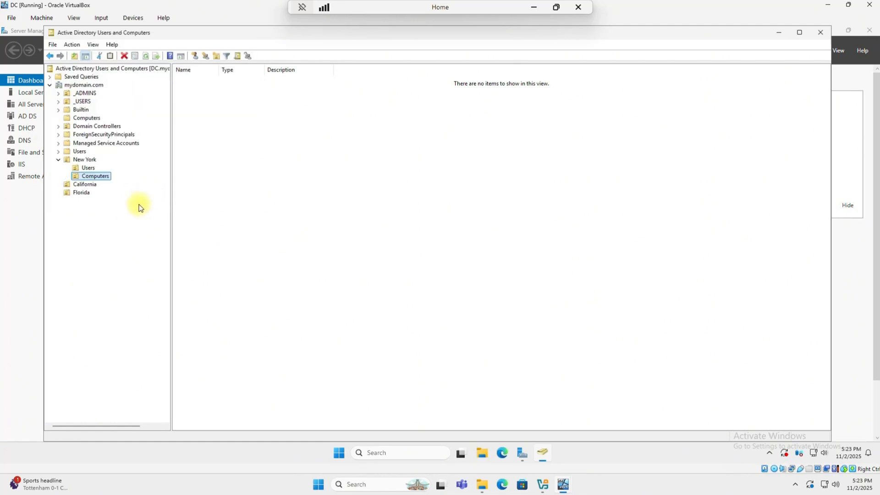
right_click(87, 160)
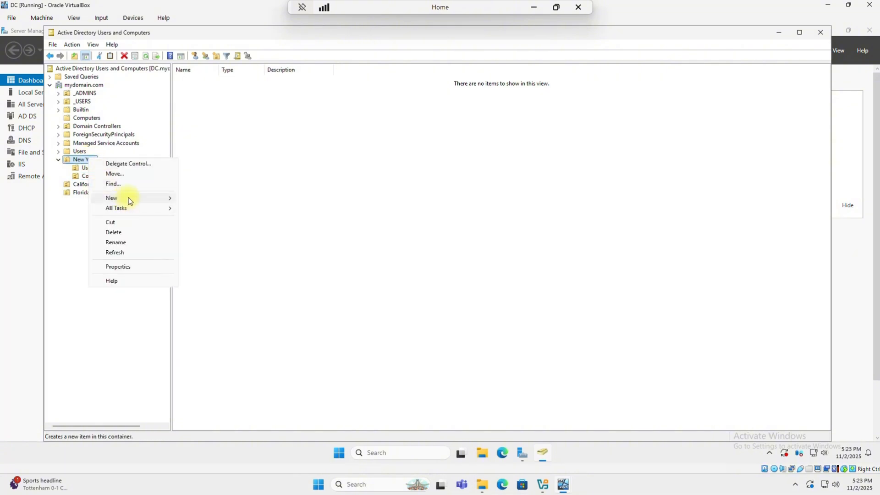
mouse_move(130, 198)
left_click(202, 268)
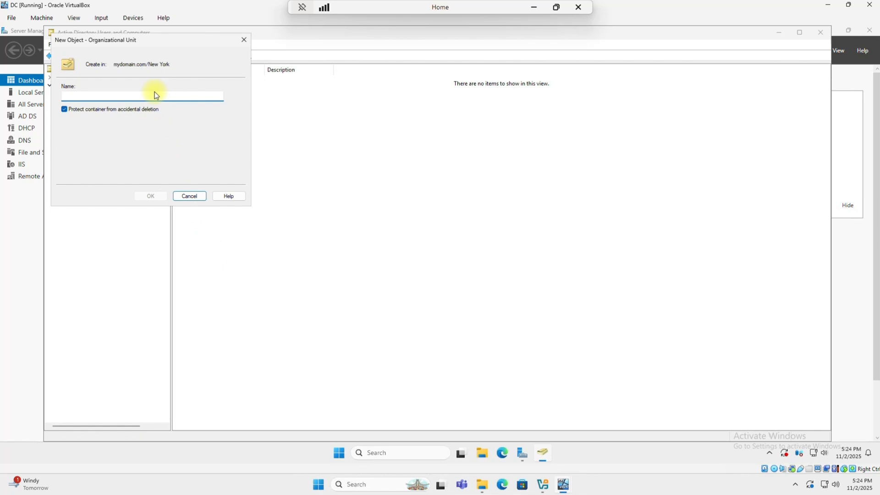
type("Groups")
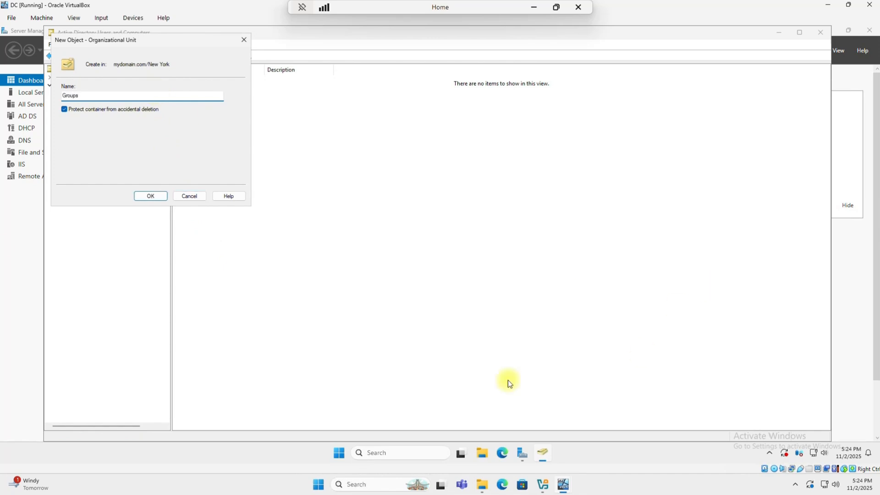
left_click(164, 197)
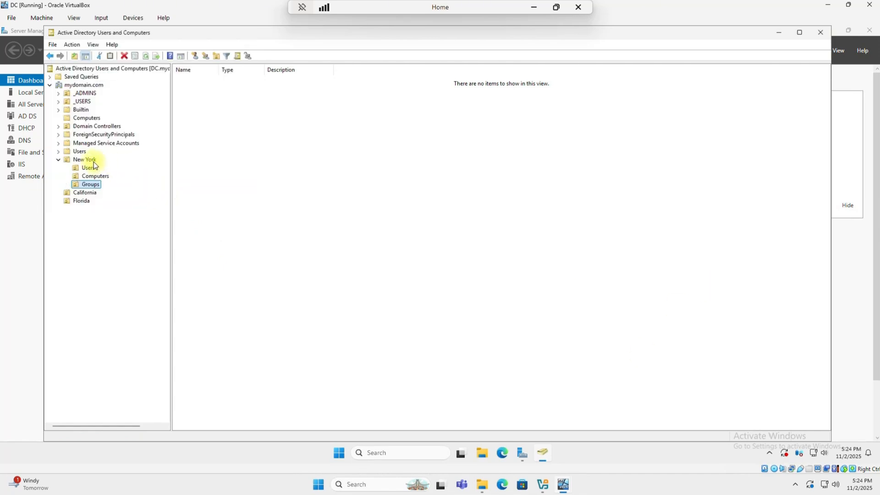
- Add Service Accounts, IT and HR sub-OUs inside New York
right_click(94, 160)
mouse_move(169, 200)
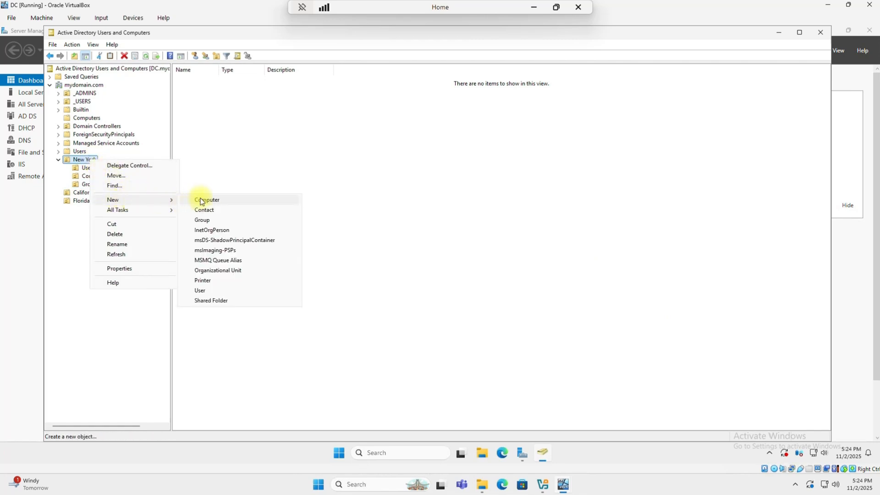
left_click(217, 270)
type("Ser")
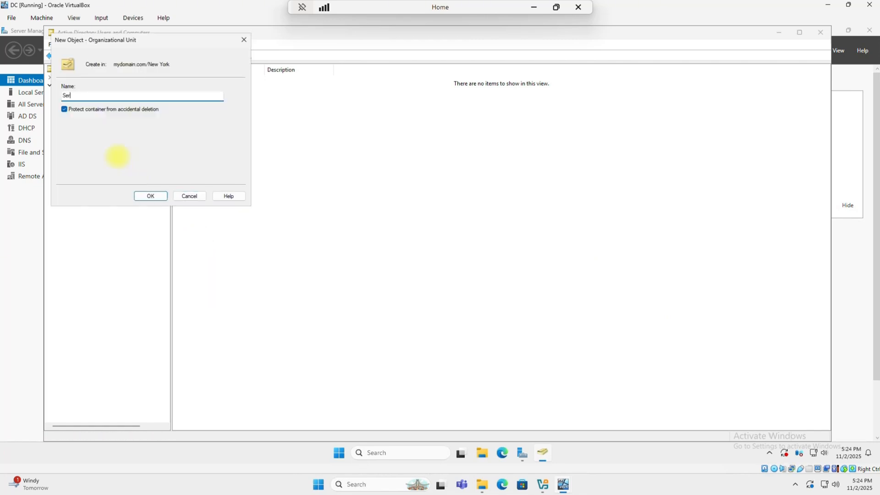
type("vice Accounts")
left_click(148, 196)
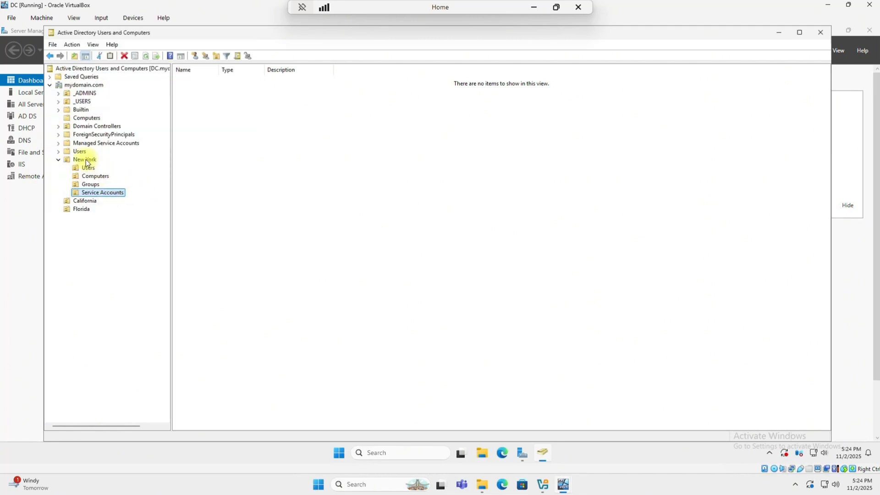
right_click(86, 159)
mouse_move(137, 199)
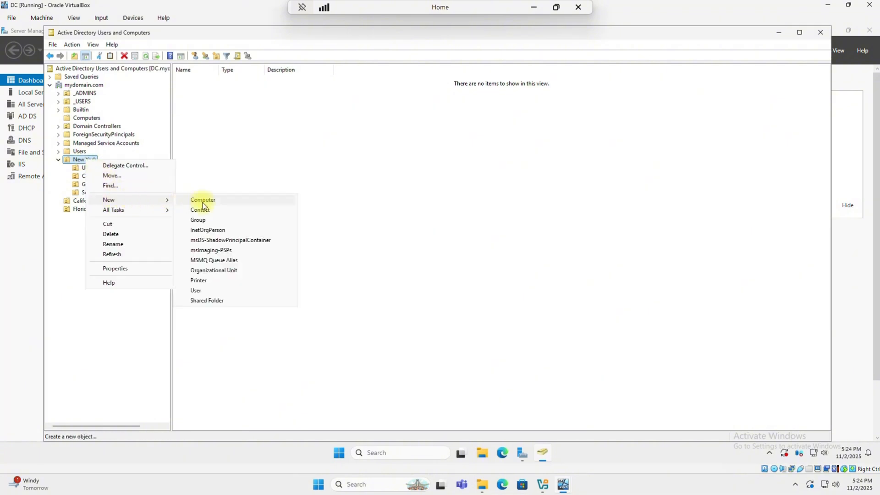
left_click(209, 270)
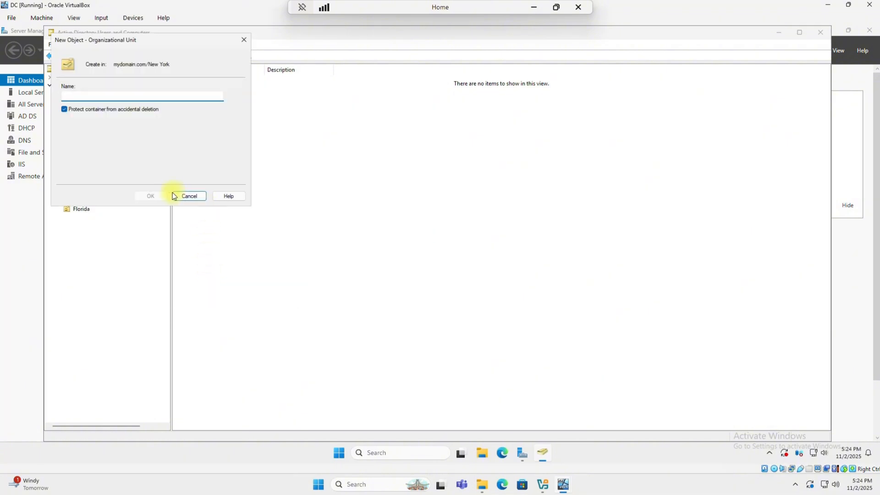
type("IT")
key("Return")
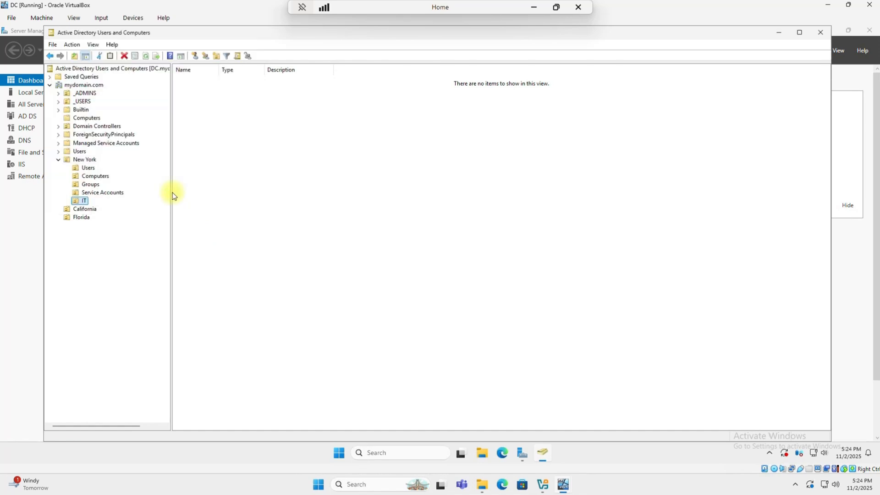
right_click(86, 162)
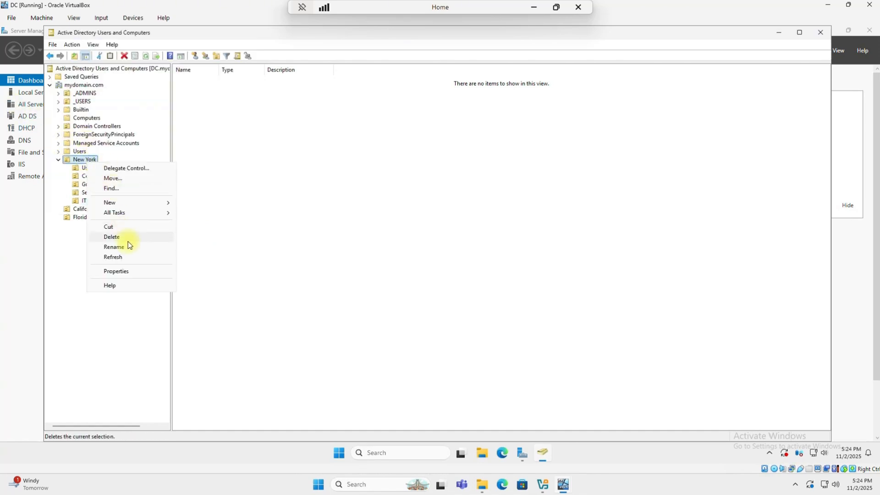
mouse_move(156, 203)
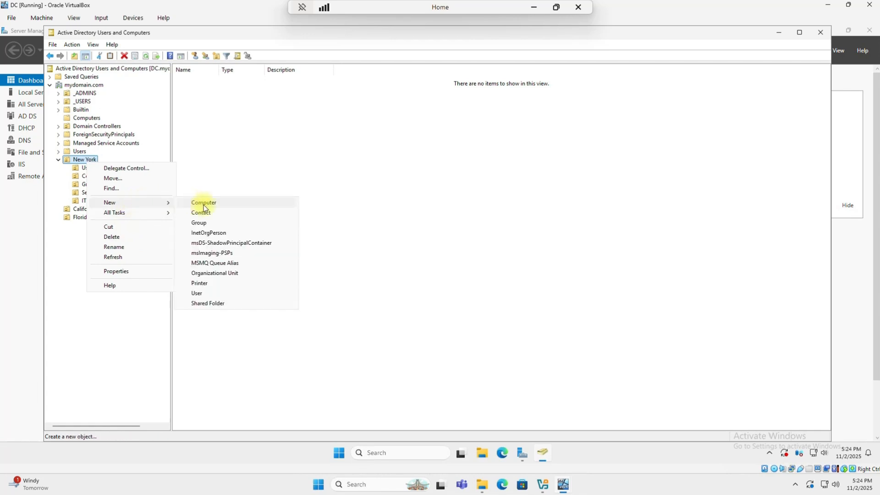
left_click(209, 274)
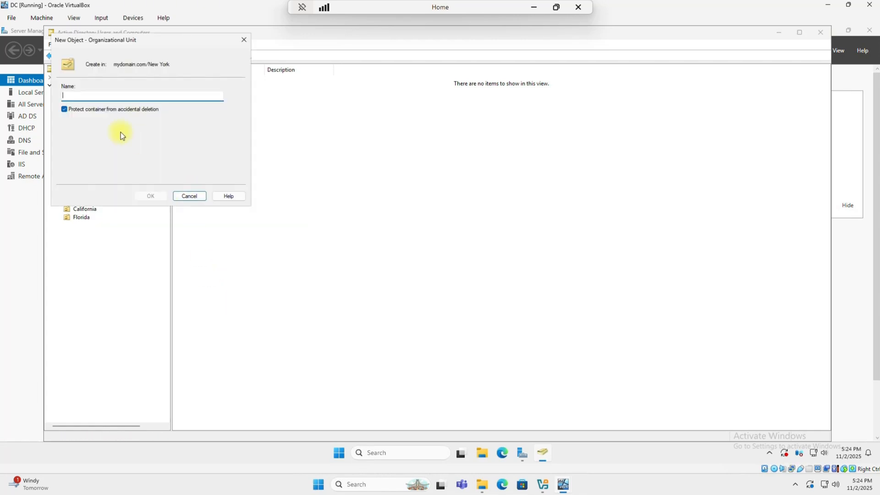
type("HR")
key("Return")
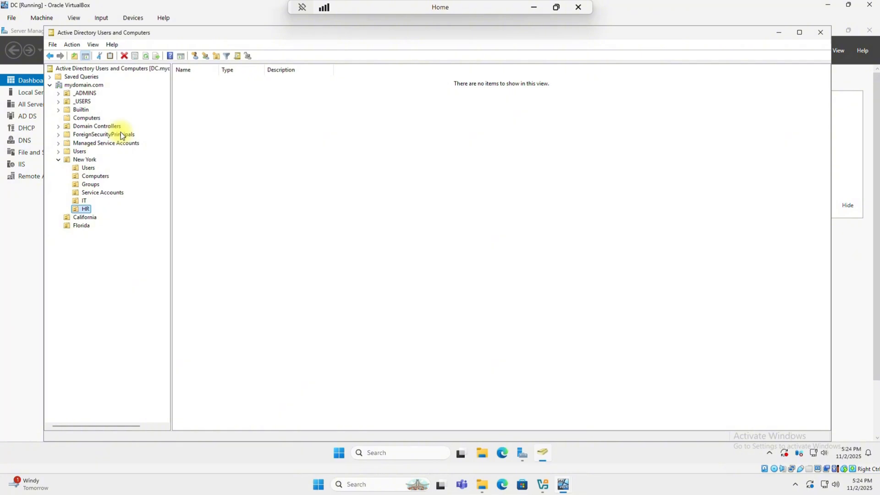
- Create Users, Computers, Groups, Service Accounts and IT sub-OUs inside California
right_click(85, 218)
mouse_move(110, 259)
left_click(206, 339)
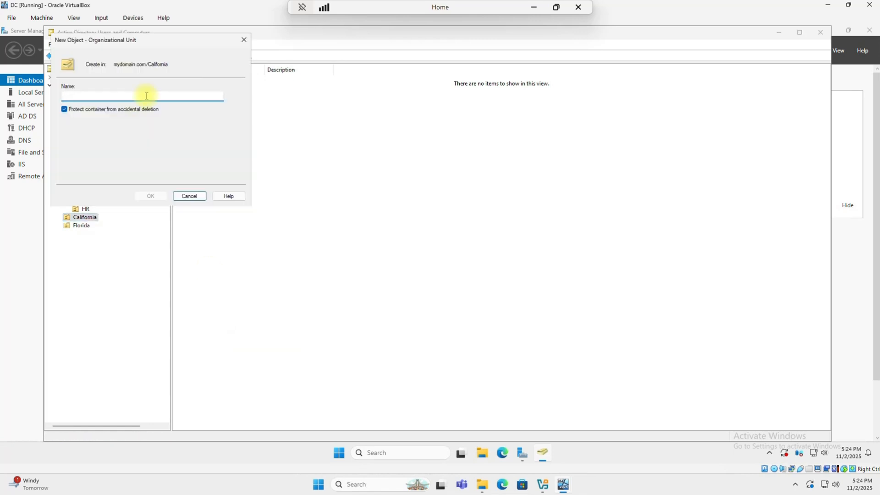
type("Users")
key("Return")
right_click(86, 218)
left_click(209, 331)
type("Computers")
key("Return")
right_click(85, 217)
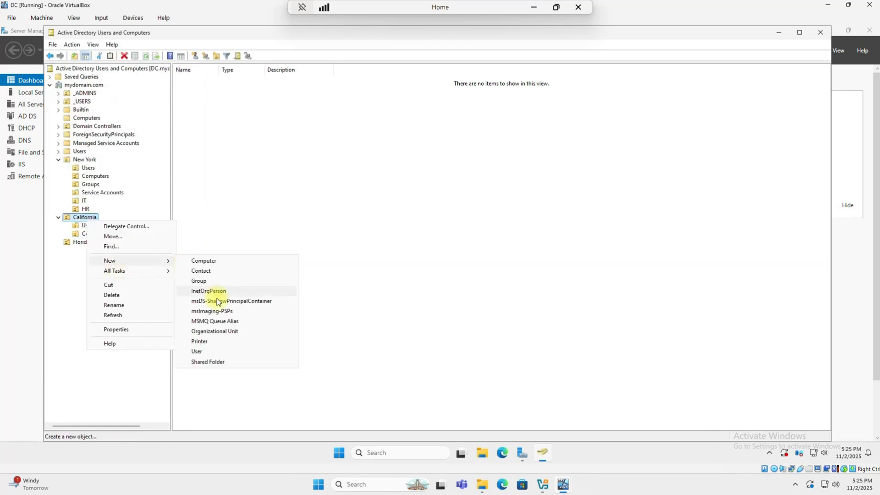
left_click(208, 330)
type("Groups")
key("Return")
right_click(86, 218)
left_click(208, 330)
type("Servic")
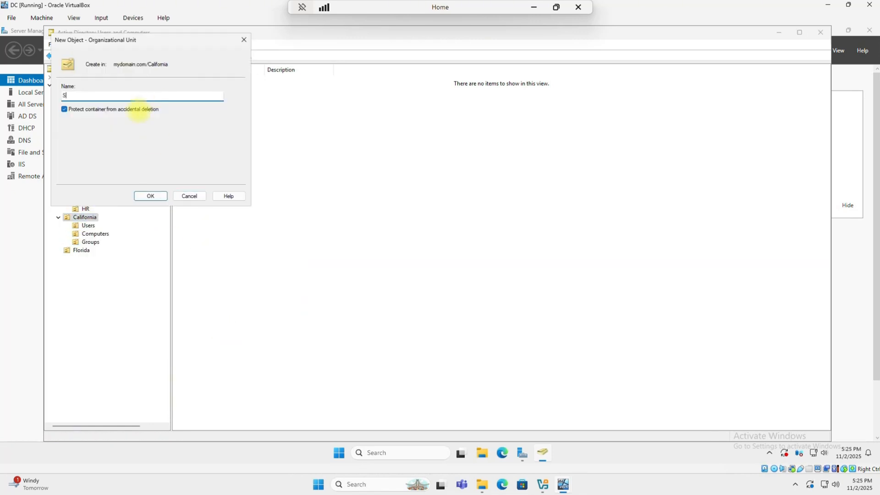
key("BackSpace")
key("BackSpace")
key("BackSpace")
type("vice Accounts")
key("Return")
right_click(85, 218)
left_click(208, 331)
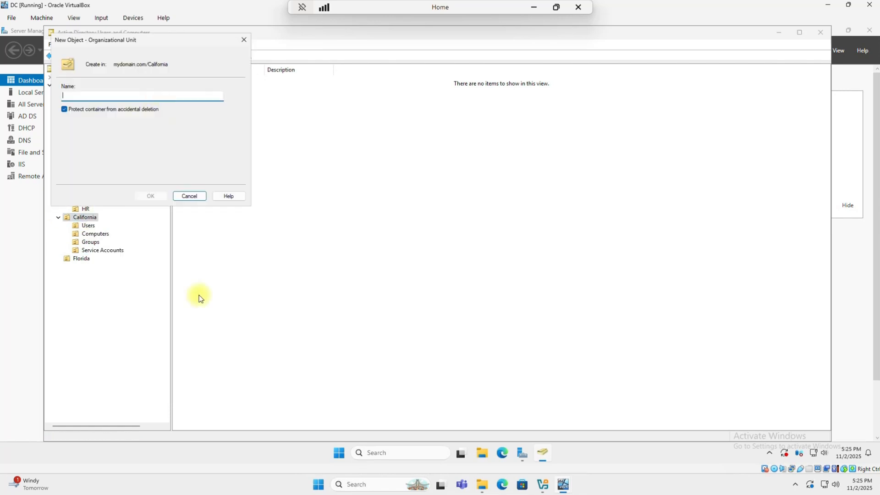
type("IT")
key("Return")
- Create Users, Computers, Groups, Service Accounts and IT sub-OUs inside Florida
right_click(82, 267)
mouse_move(151, 307)
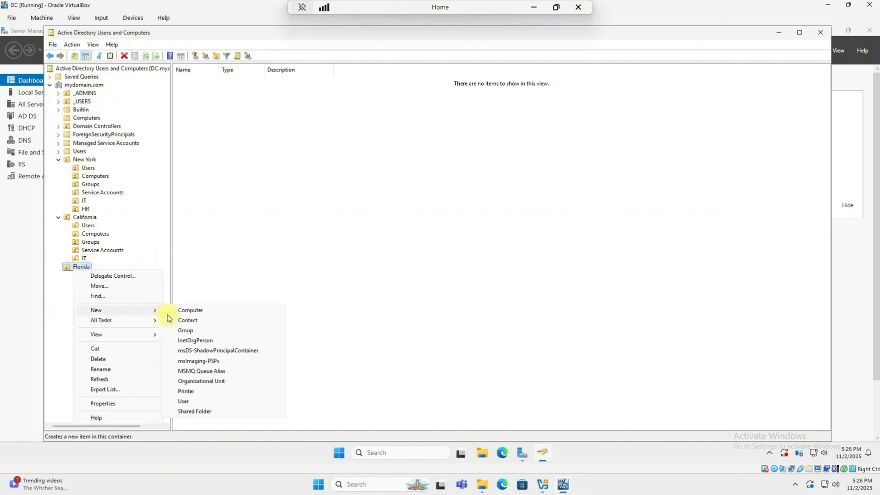
left_click(208, 383)
type("Users")
key("Return")
right_click(81, 266)
left_click(208, 383)
type("Computers")
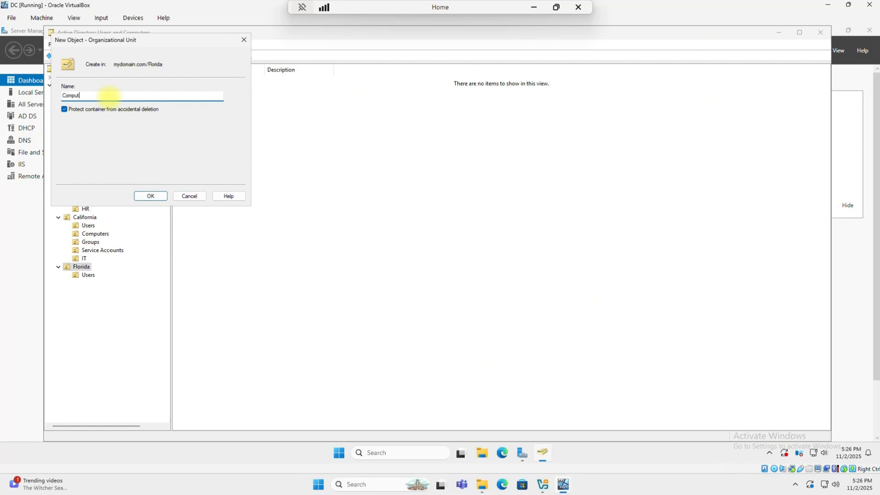
key("Return")
right_click(81, 266)
left_click(208, 383)
type("Groups")
key("Return")
right_click(81, 267)
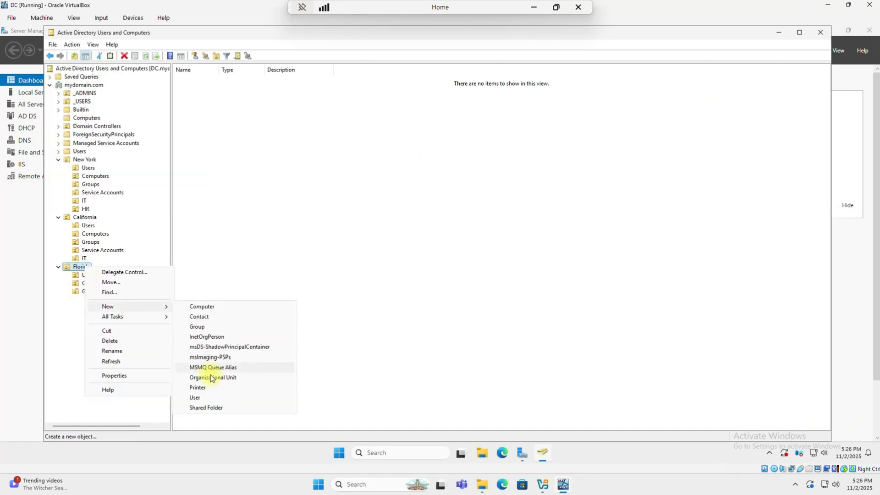
left_click(209, 382)
type("Service Accounts")
key("Return")
right_click(81, 266)
left_click(208, 383)
type("IT")
key("Return")
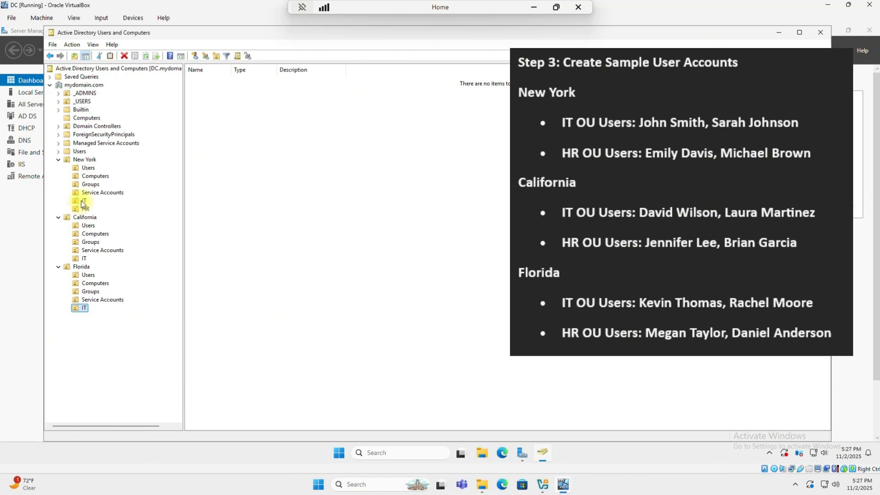
- Start a new user in New York's IT OU with the first user's name and logon name
right_click(82, 203)
mouse_move(110, 242)
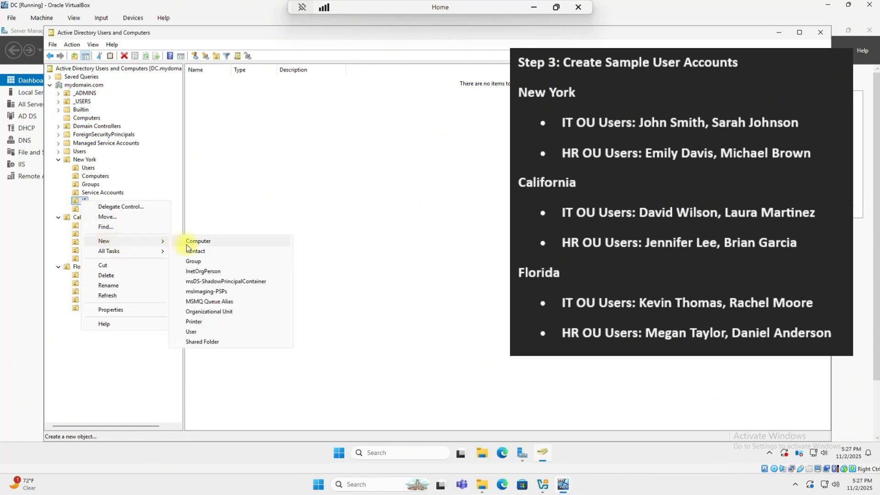
left_click(199, 331)
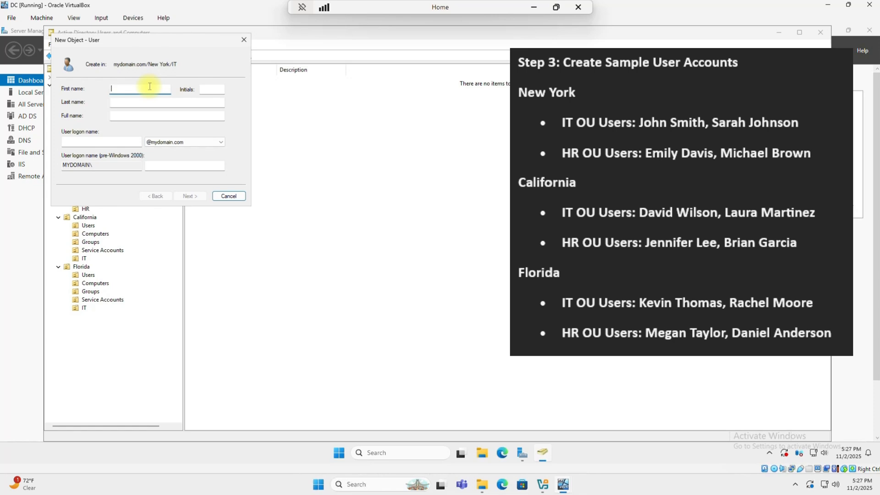
type("John")
key("Tab")
key("Tab")
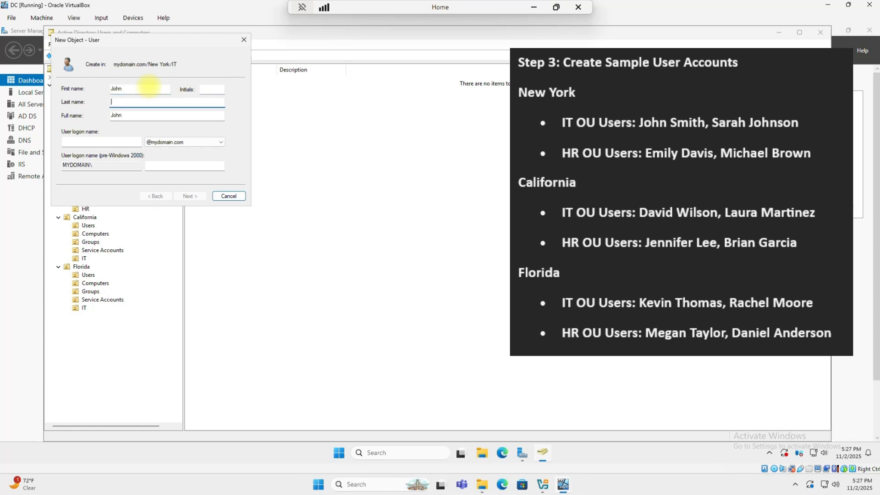
type("Smith")
left_click(105, 144)
type("jsm")
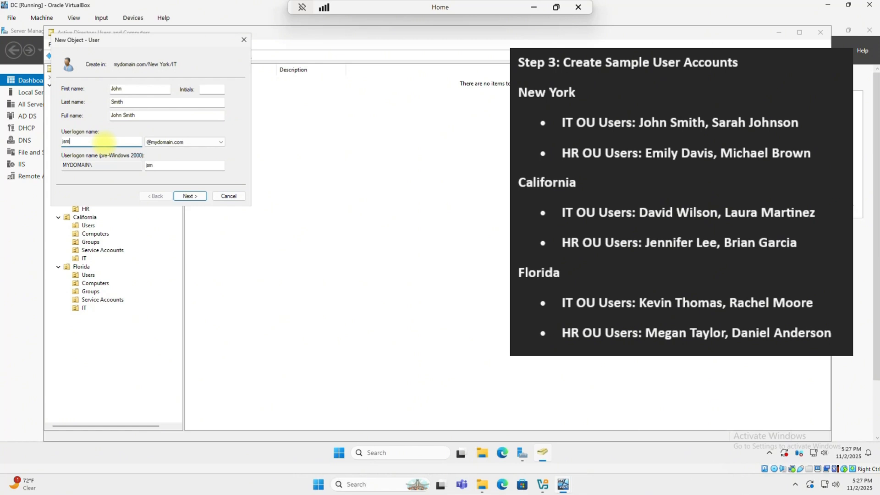
type("ith")
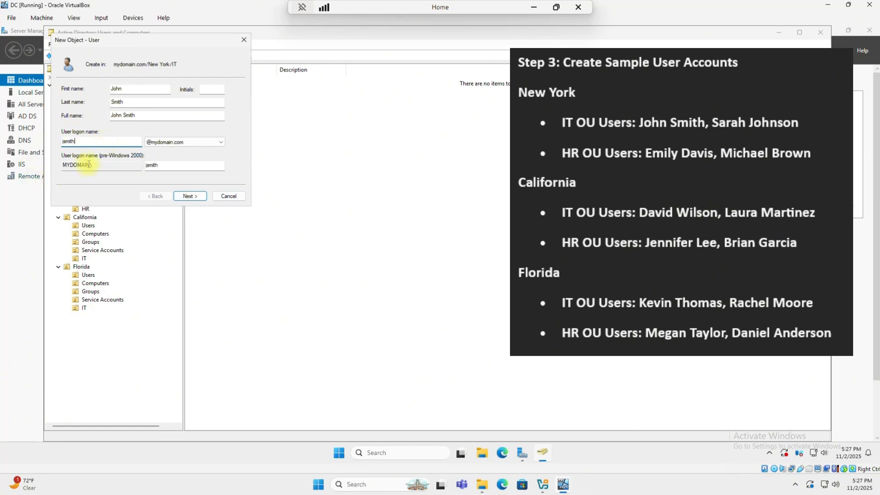
left_click(194, 195)
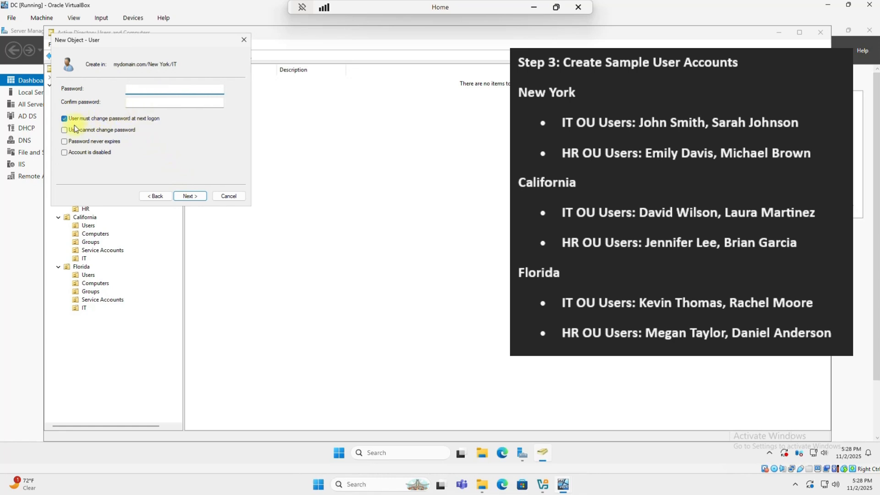
- Set the user's password as never expiring with no forced change, and finish creating the account
left_click(64, 119)
left_click(64, 141)
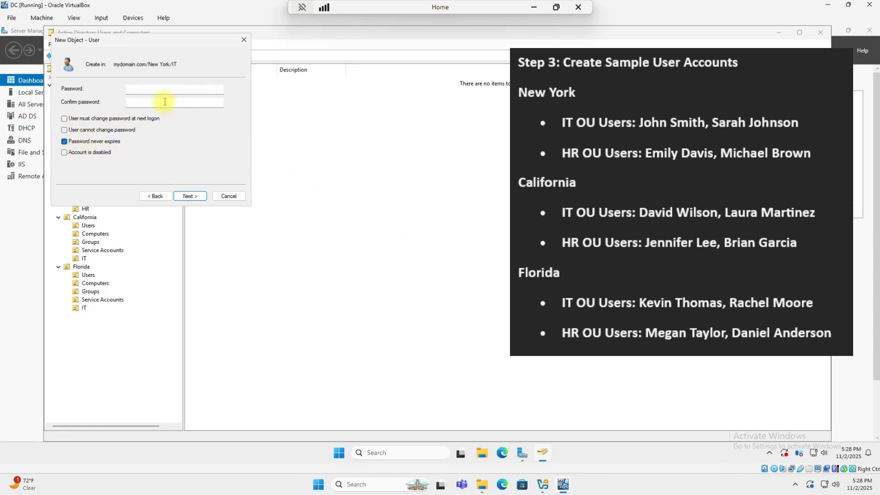
left_click(159, 90)
type("P@ssw0rd")
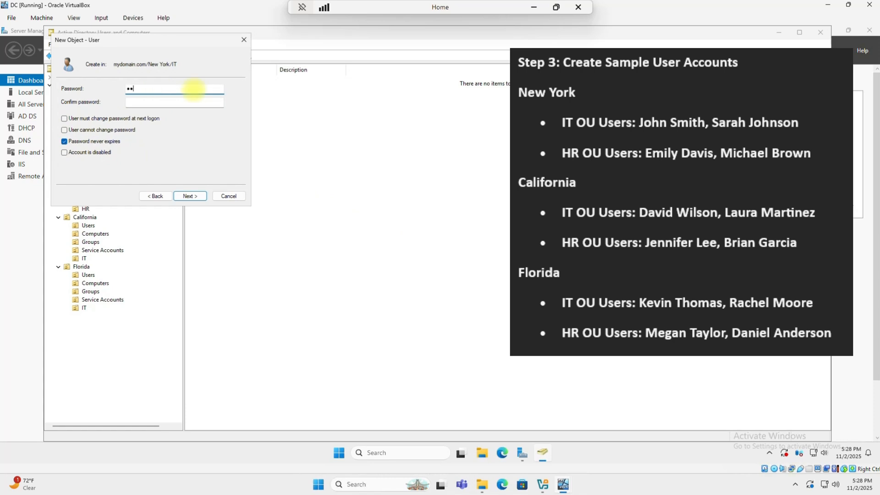
type("1")
key("Tab")
type("P@ssw0rd1")
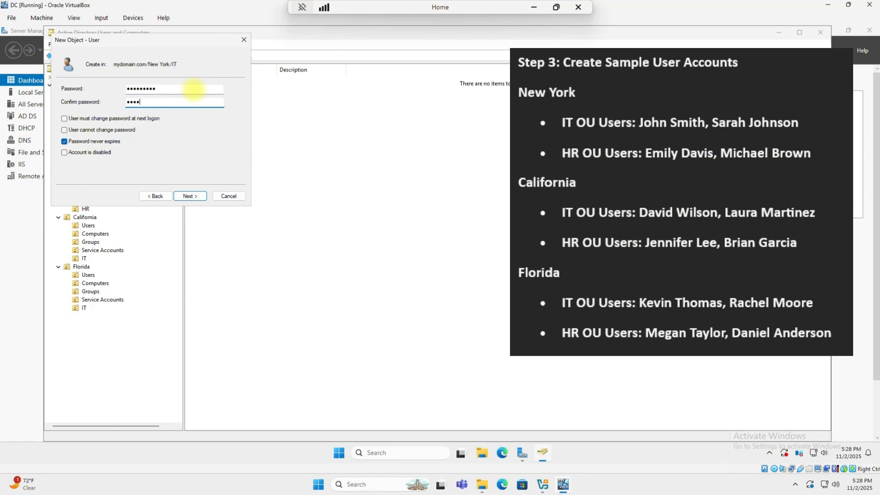
key("Return")
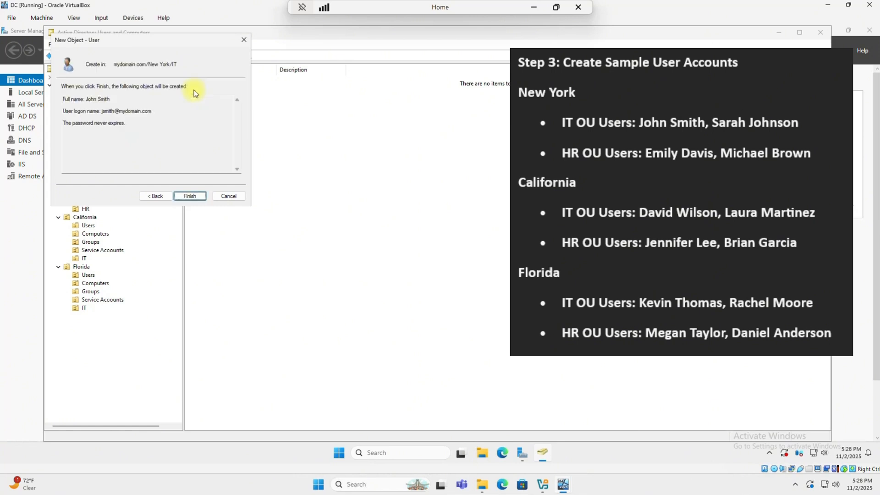
key("Return")
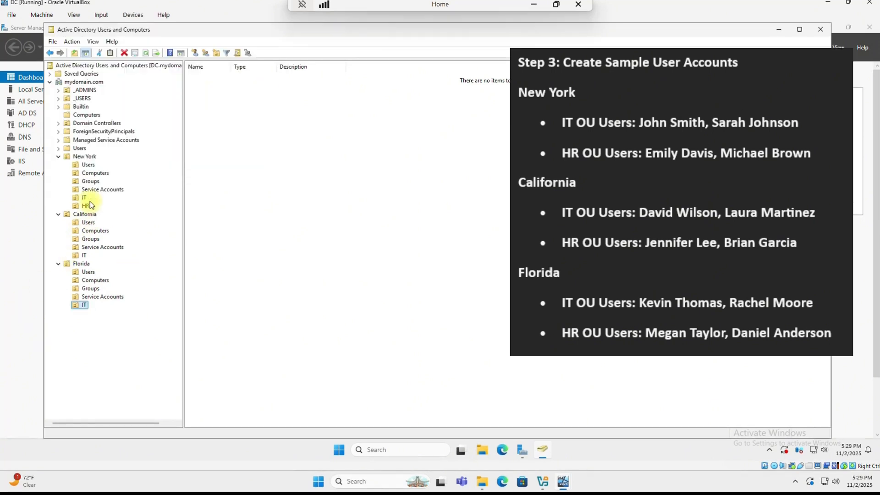
left_click(80, 197)
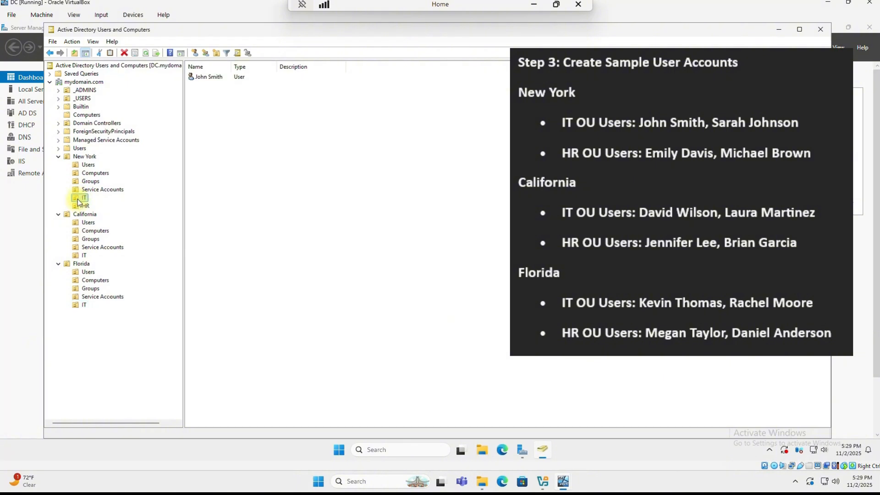
- Start another user in New York's IT OU with the second user's name and logon name
right_click(80, 198)
mouse_move(114, 238)
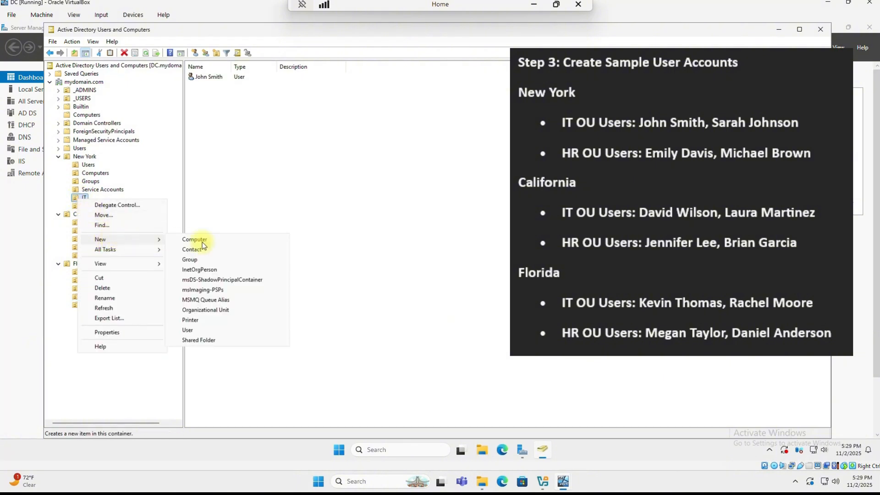
left_click(192, 330)
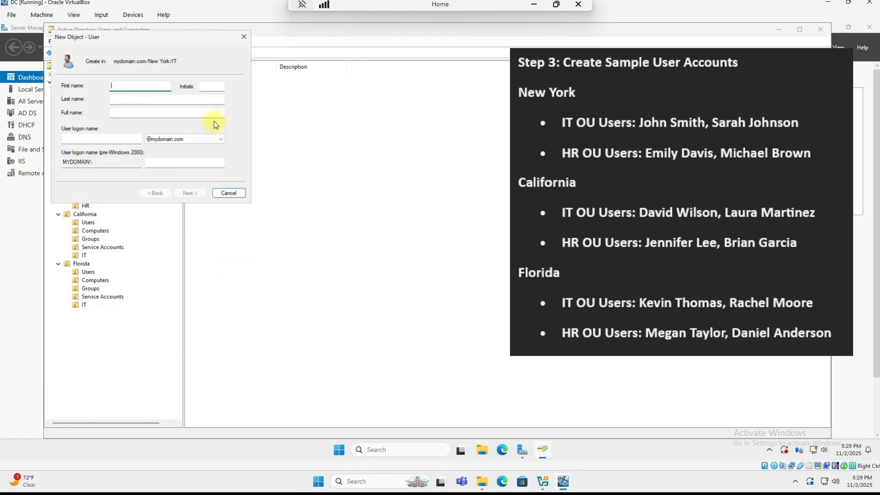
key("Tab")
key("Tab")
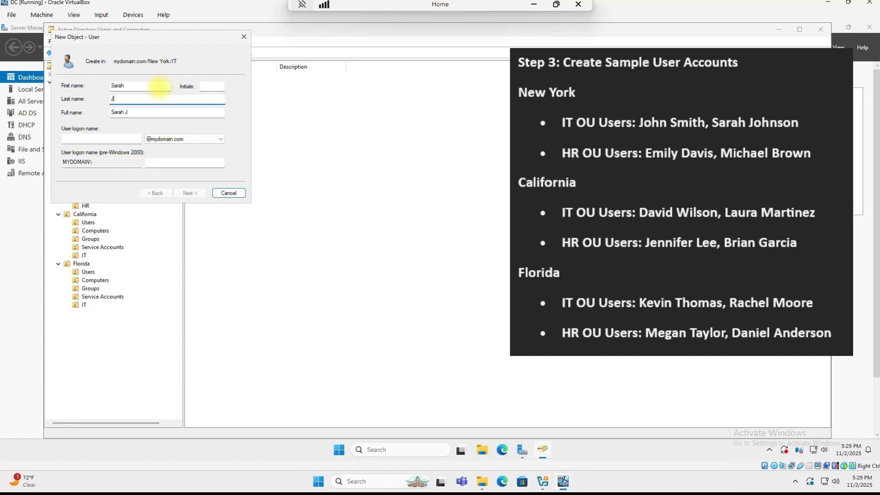
key("Tab")
key("Tab")
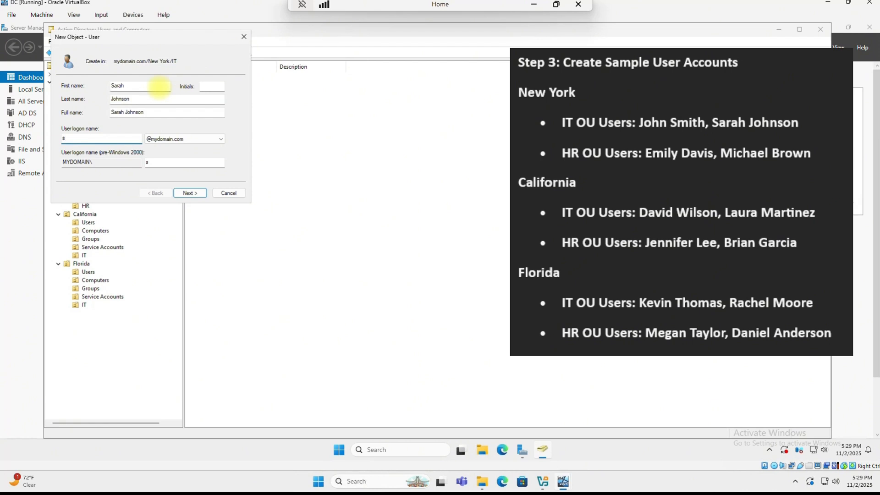
key("Return")
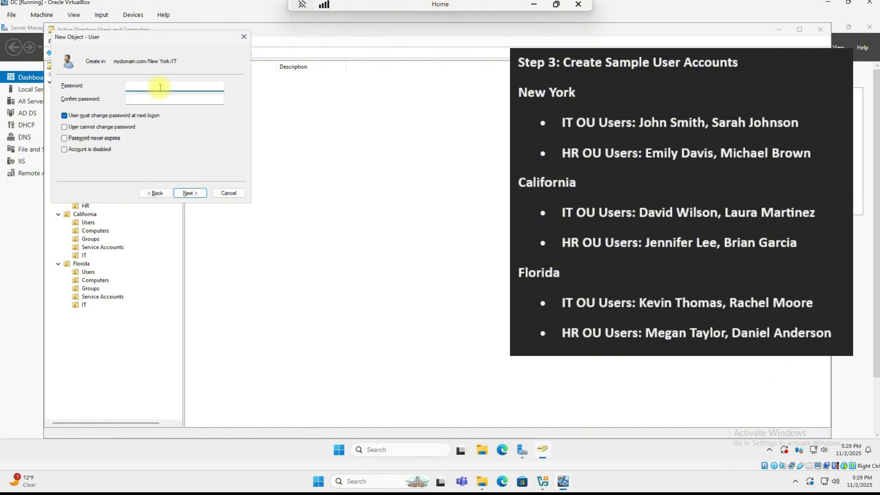
- Make the second user's password never expire, enter and confirm it, and finish the account
left_click(64, 138)
left_click(513, 270)
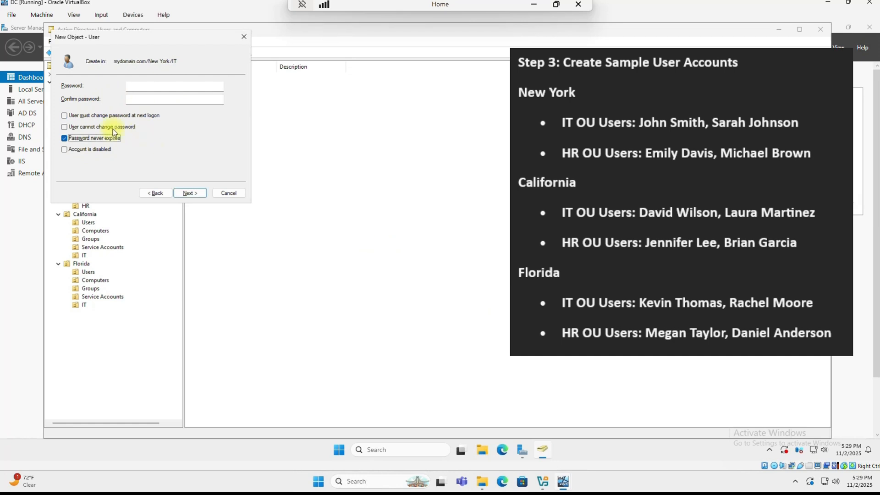
left_click(138, 86)
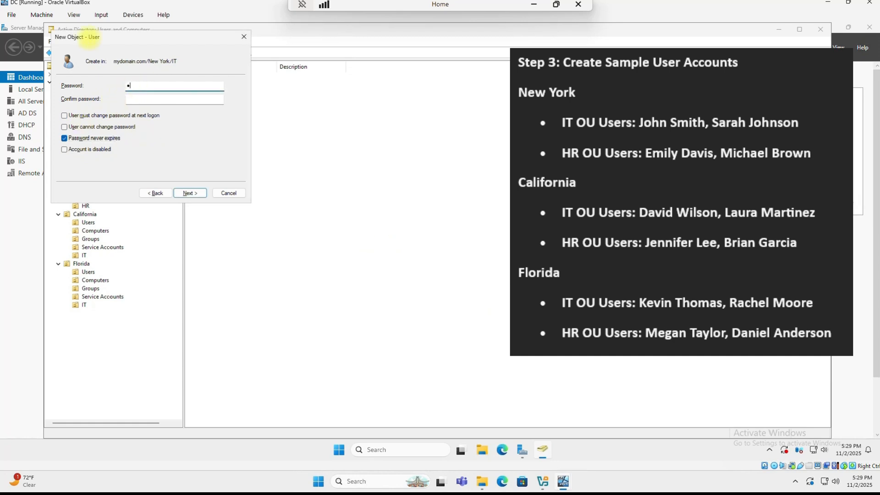
type("P@ssw0rd12")
key("Tab")
type("P@ssw0rd")
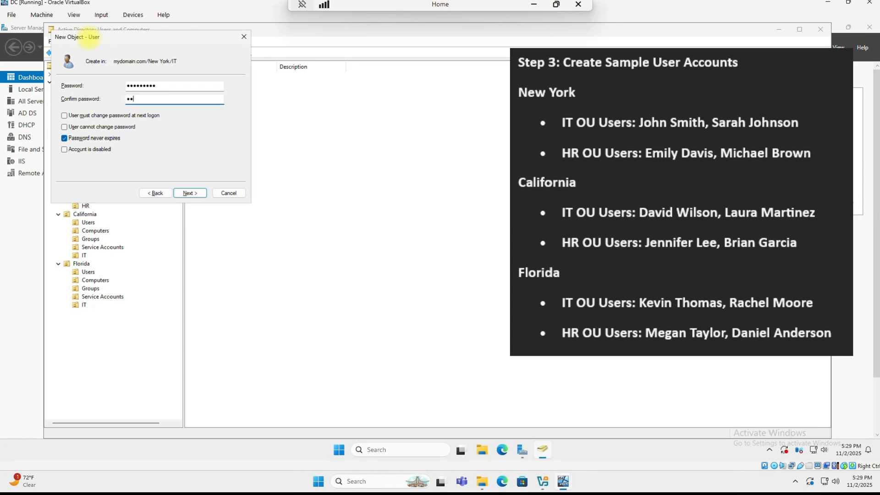
type("12")
key("Return")
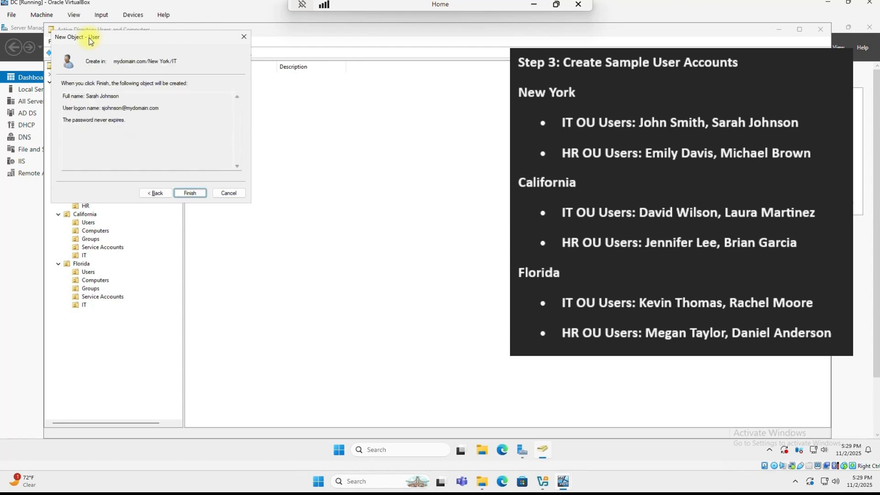
key("Return")
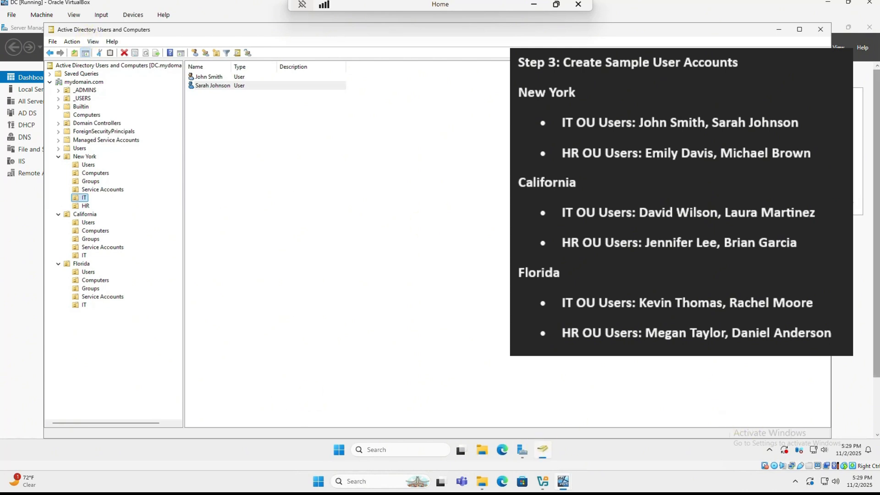
- Start a new user in New York's HR OU and enter the user's first name, last name and logon name
left_click(84, 206)
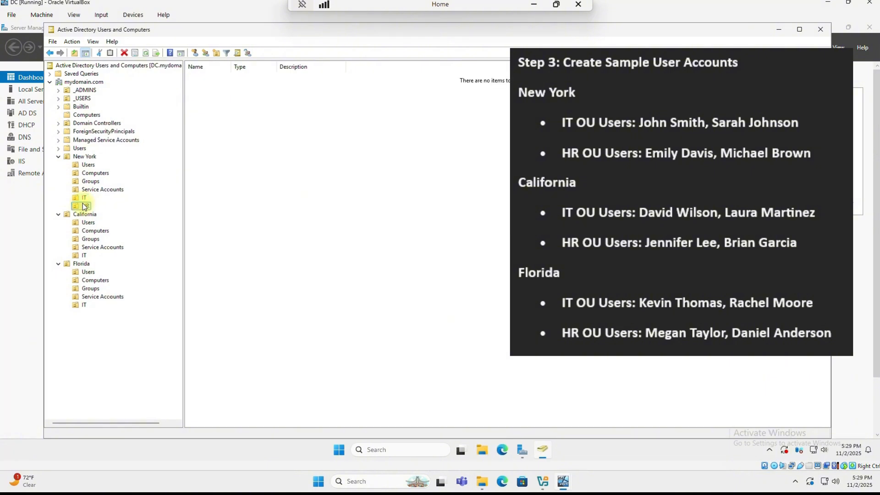
right_click(85, 205)
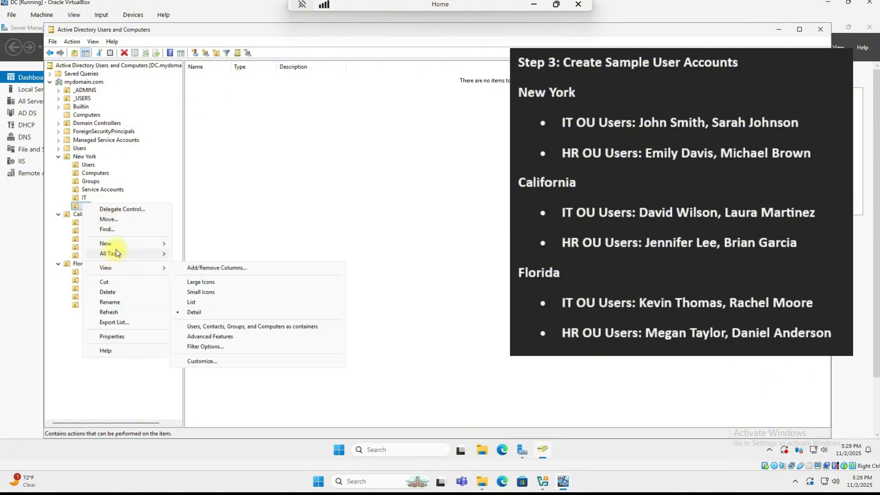
mouse_move(149, 243)
left_click(200, 334)
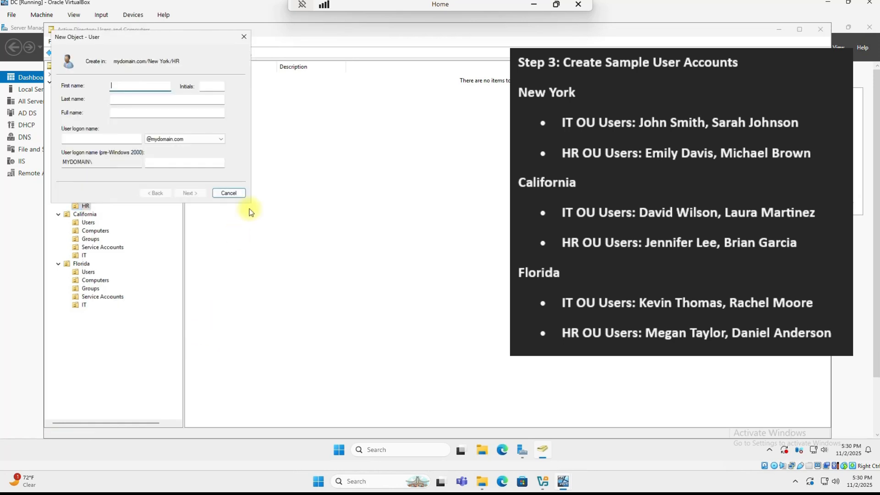
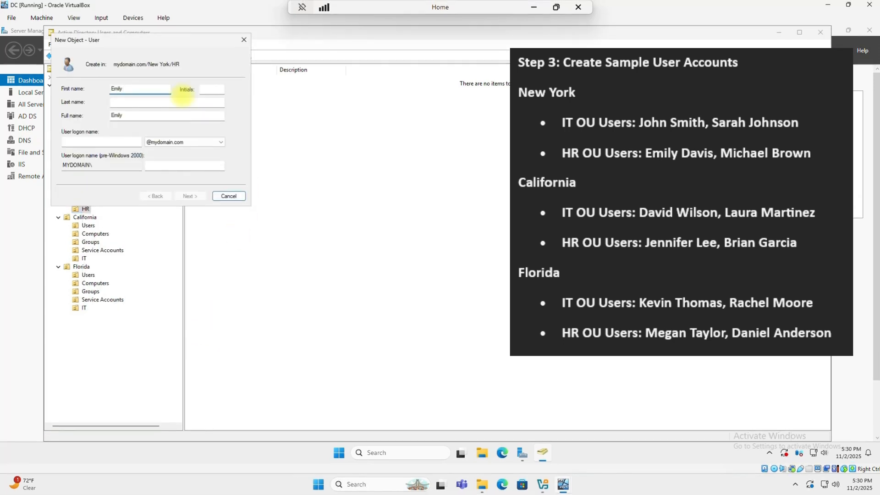
key("Tab")
key("Tab")
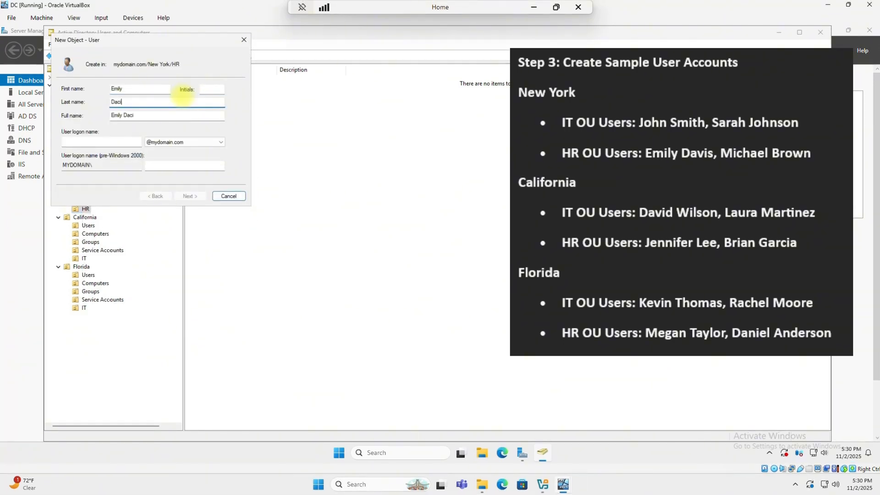
key("Tab")
key("Tab")
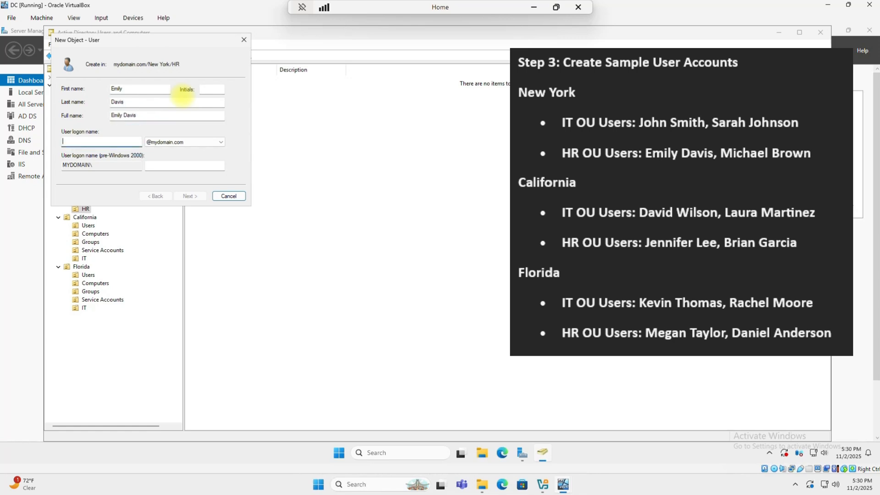
- Give the account a confirmed password that never expires with no change required at logon, then finish
left_click(185, 196)
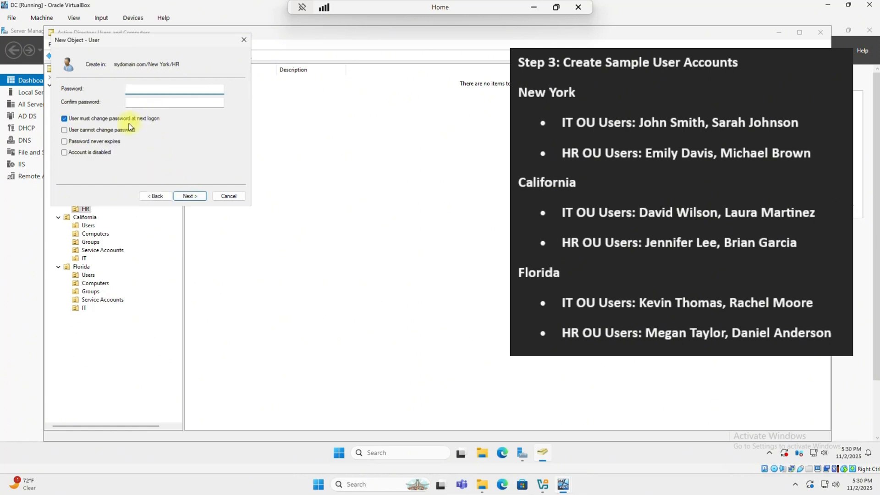
left_click(64, 118)
left_click(64, 141)
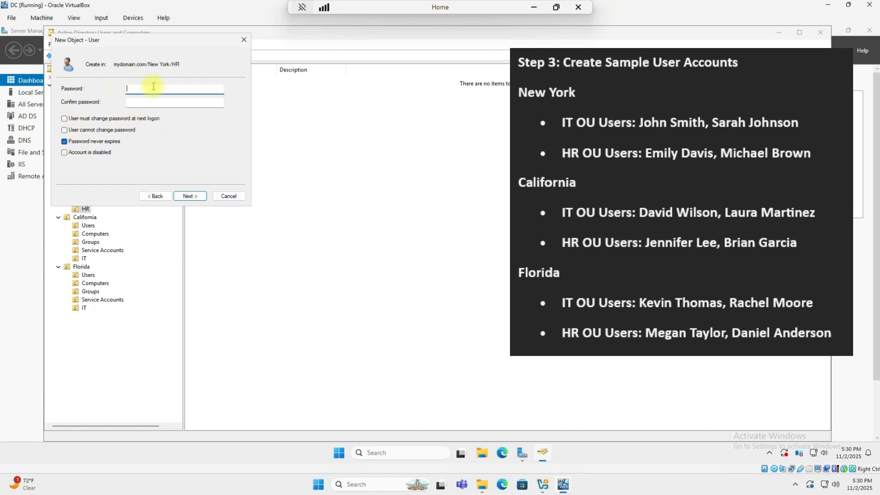
type("Password1!")
key("Tab")
type("P")
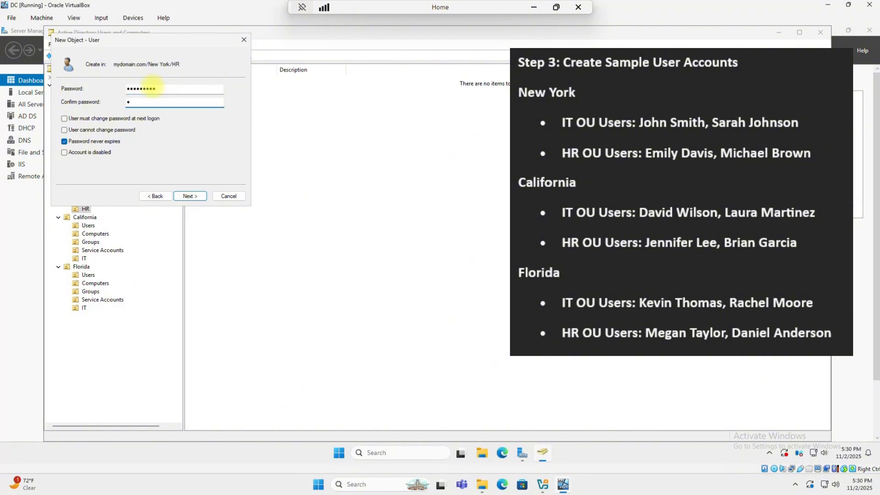
type("assword1!")
key("Return")
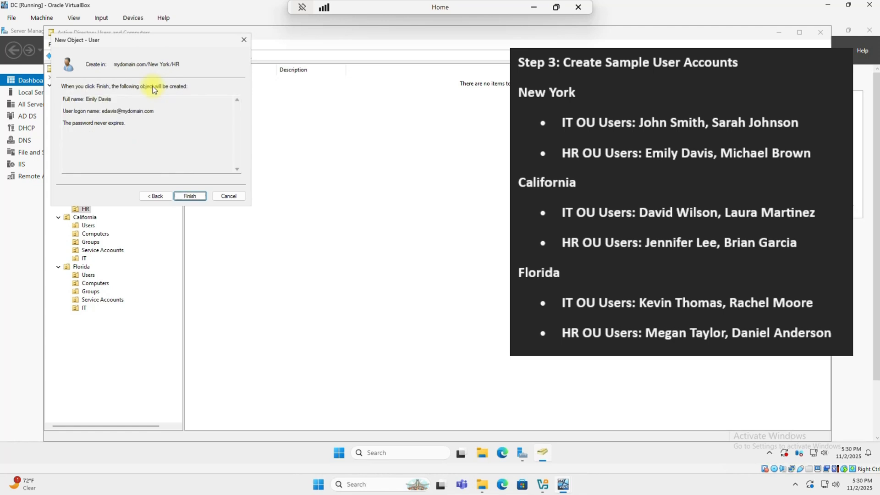
key("Return")
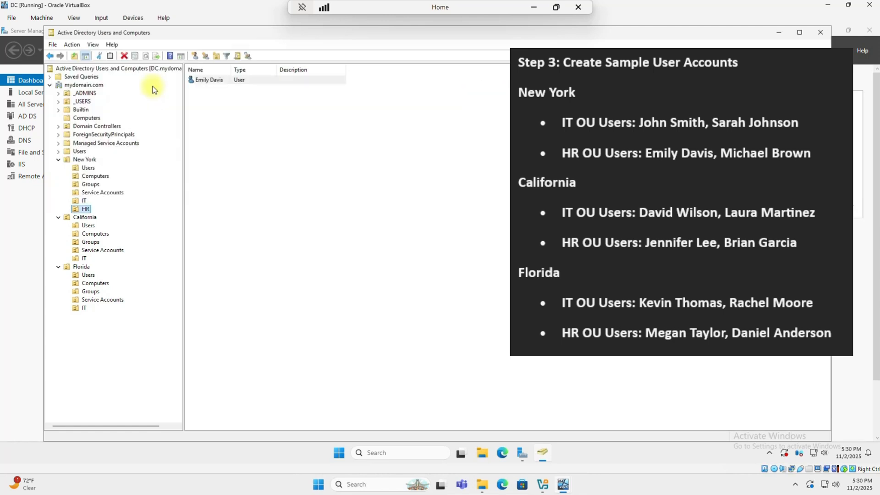
- Start another user in New York's HR OU with the user's first name, last name and logon name
right_click(78, 210)
mouse_move(113, 251)
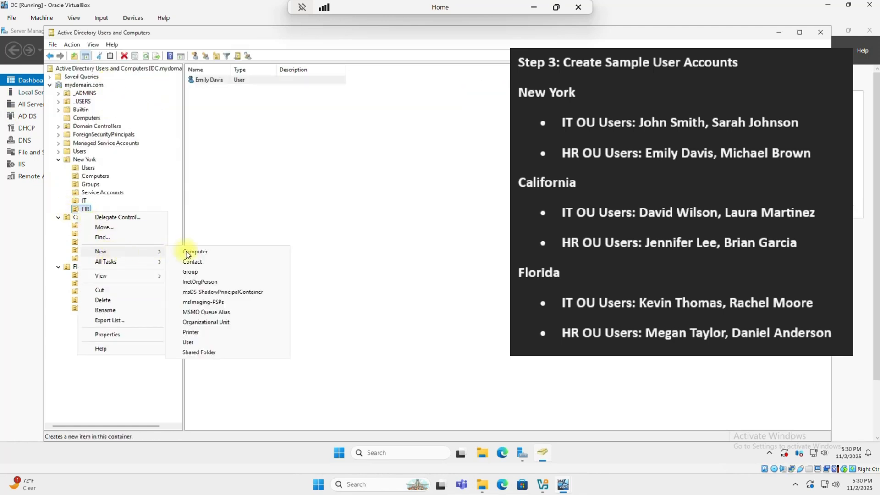
left_click(198, 343)
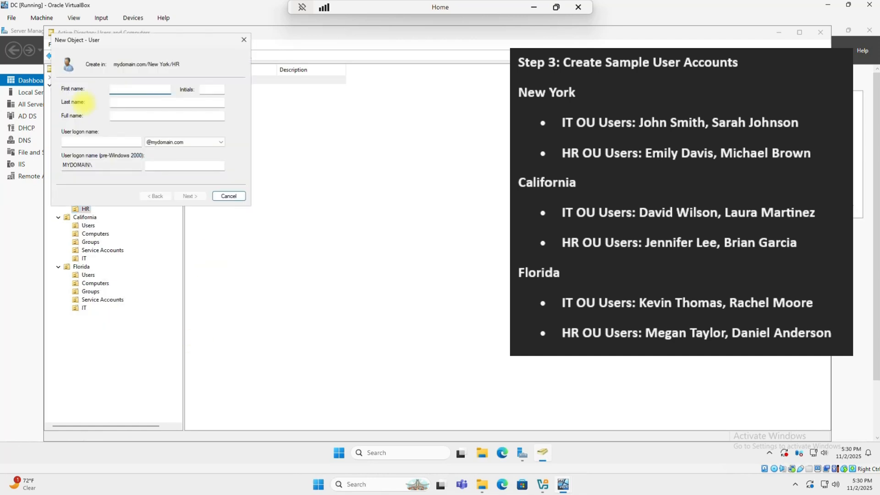
key("Tab")
key("Tab")
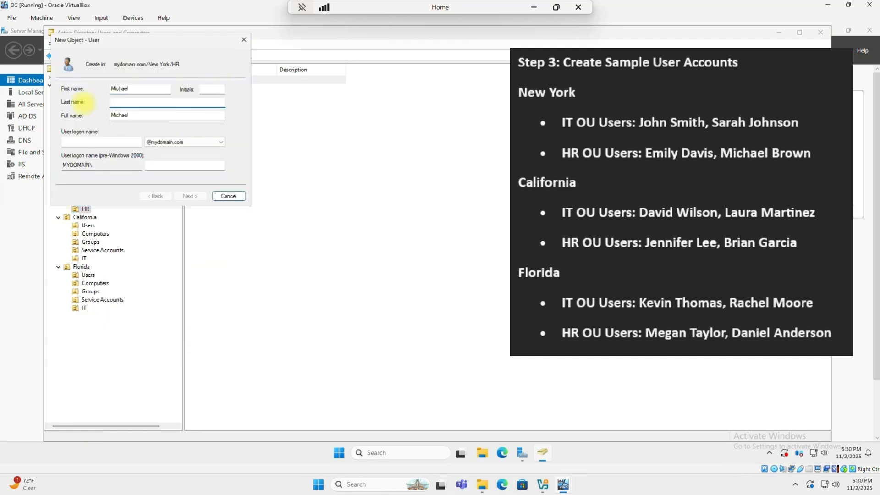
key("Tab")
key("Tab")
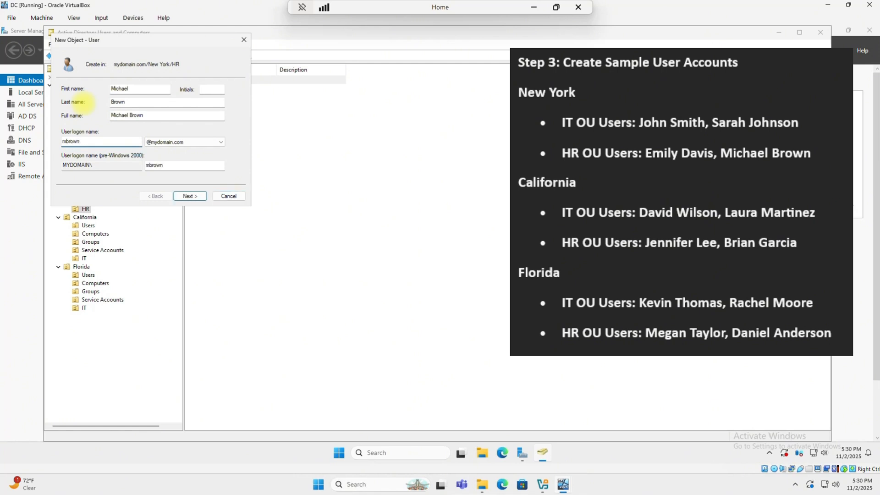
- Set the second HR user's password to never expire, enter the password, and finish the account
key("Return")
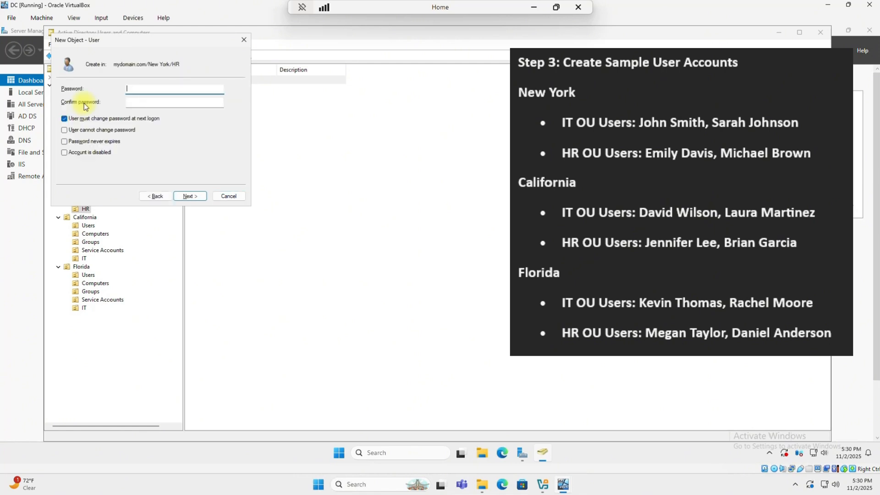
left_click(64, 141)
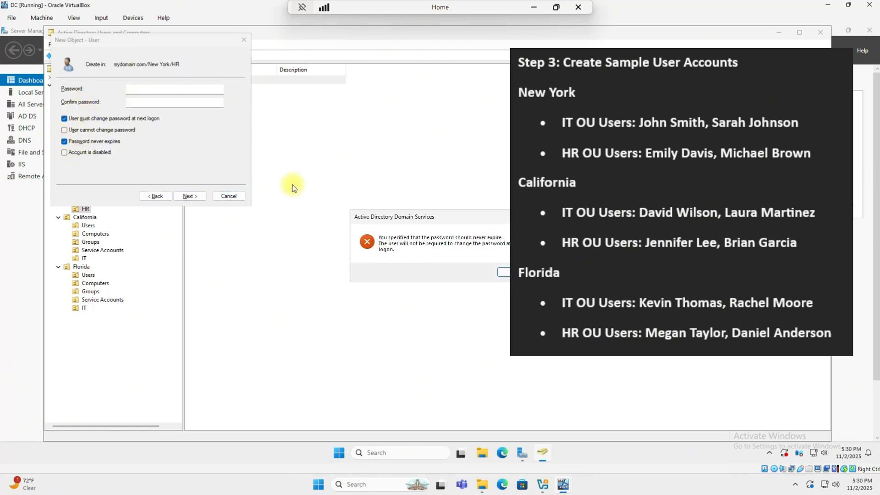
left_click(493, 267)
left_click(126, 90)
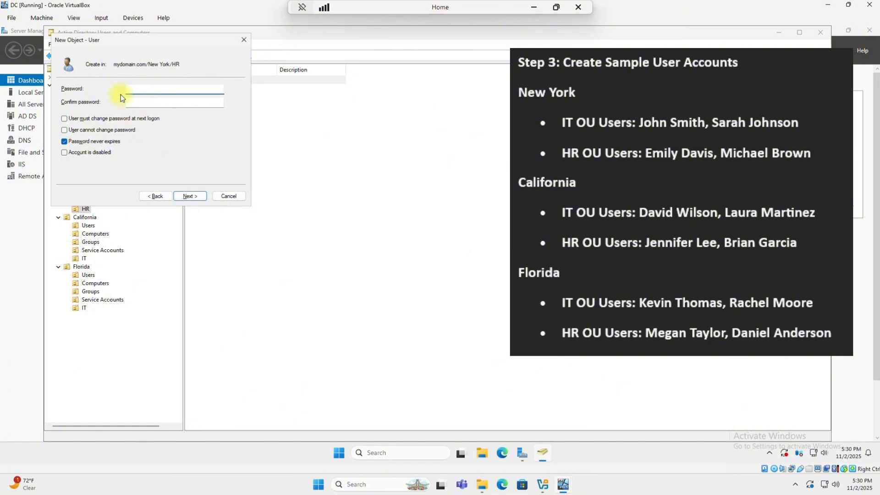
type("P@ssw0rd1")
key("Tab")
type("P@ssw0rd1")
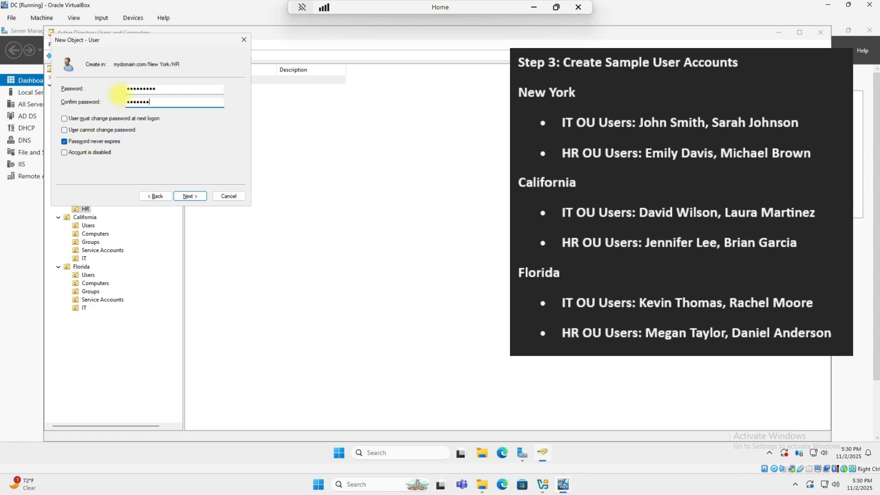
key("Return")
key("Return")
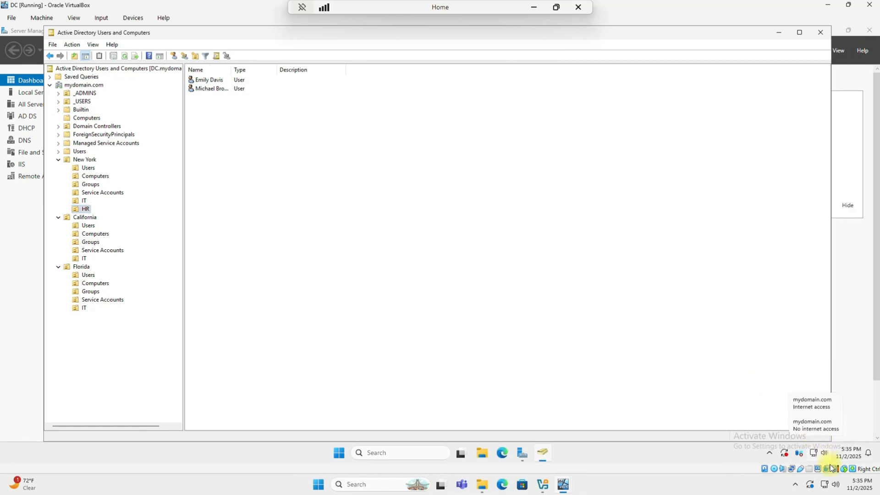
- Create an organizational unit named HR under California
right_click(86, 218)
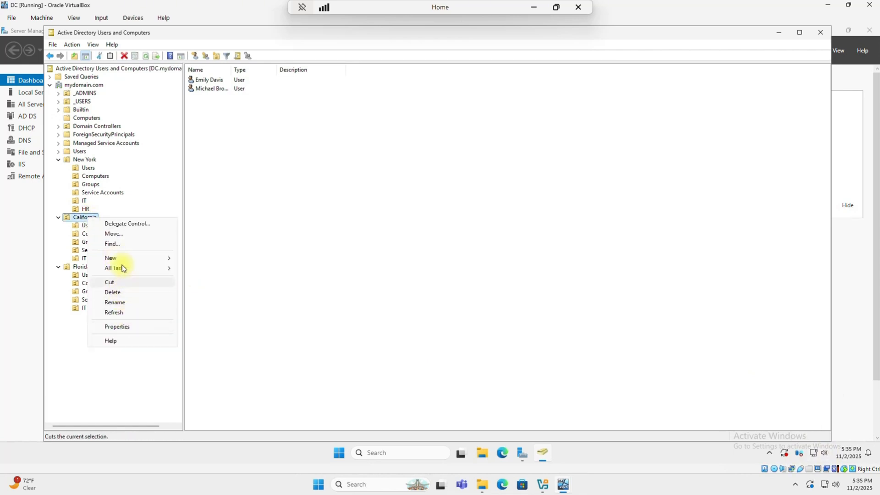
mouse_move(151, 258)
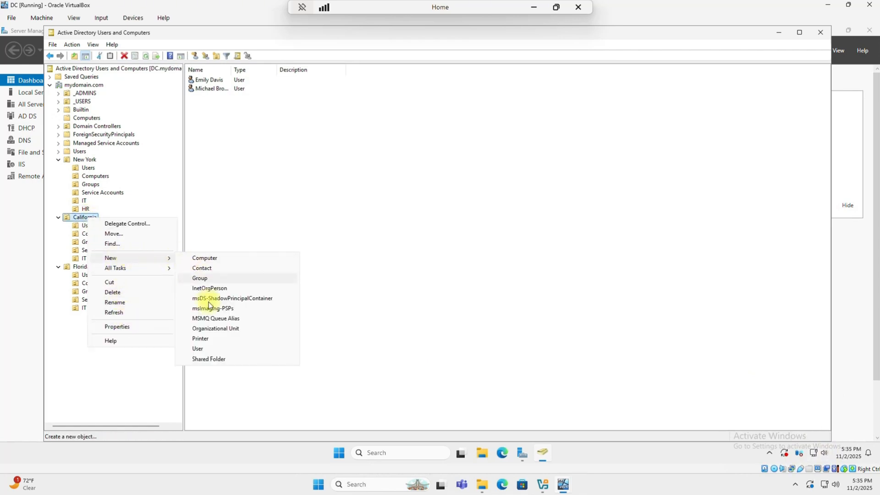
left_click(217, 328)
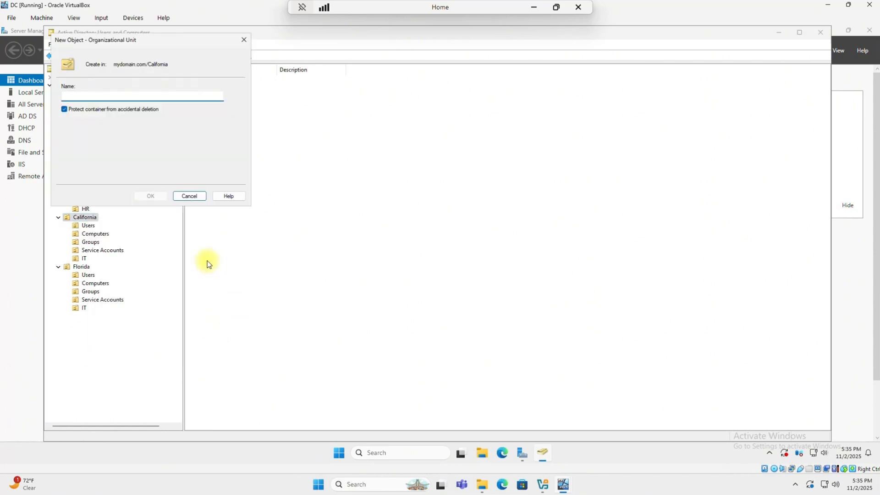
type("HR")
key("Return")
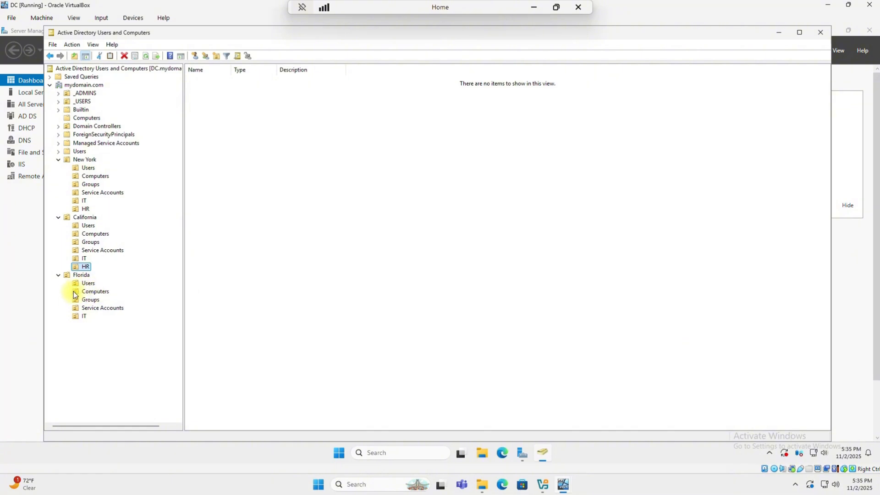
- Create an organizational unit named HR under Florida
right_click(80, 274)
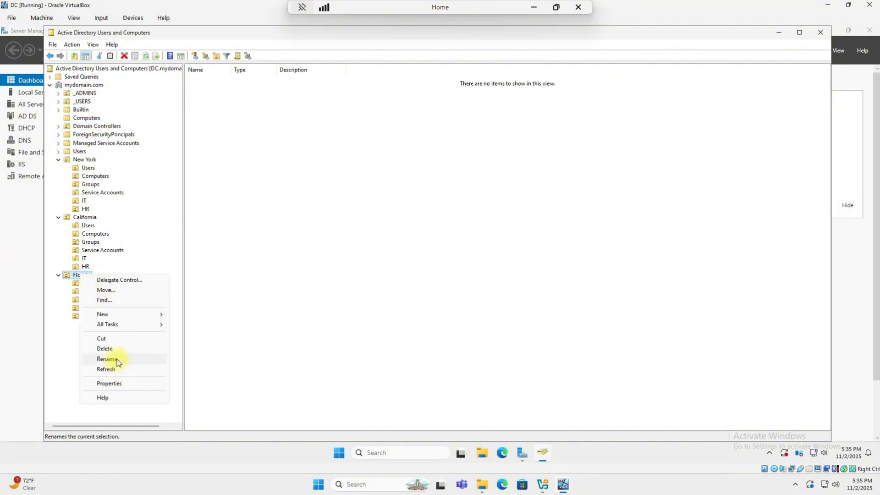
mouse_move(123, 315)
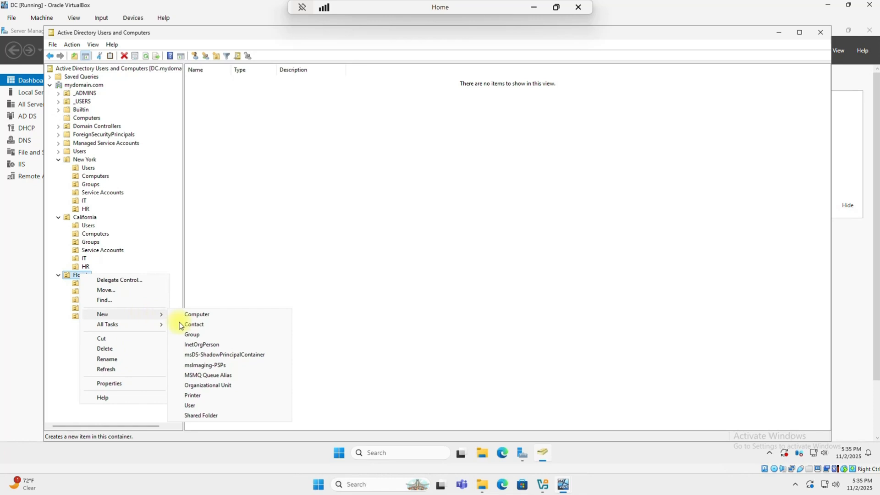
left_click(204, 385)
type("HR")
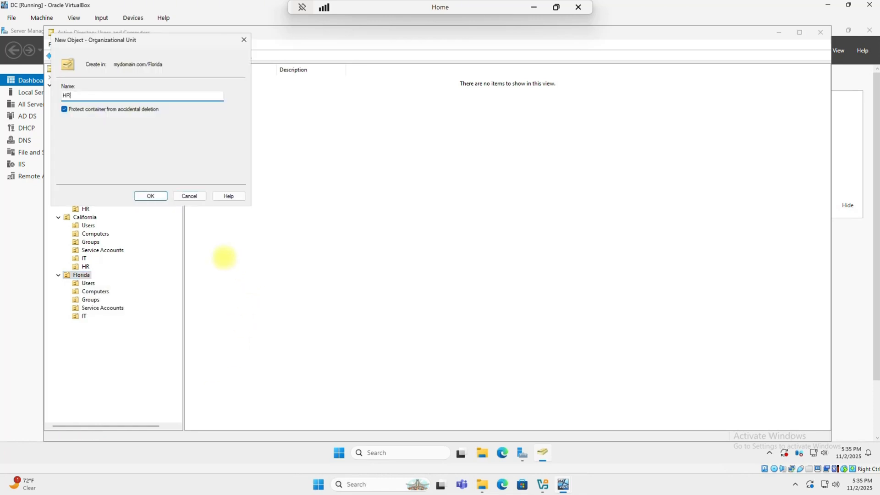
key("Return")
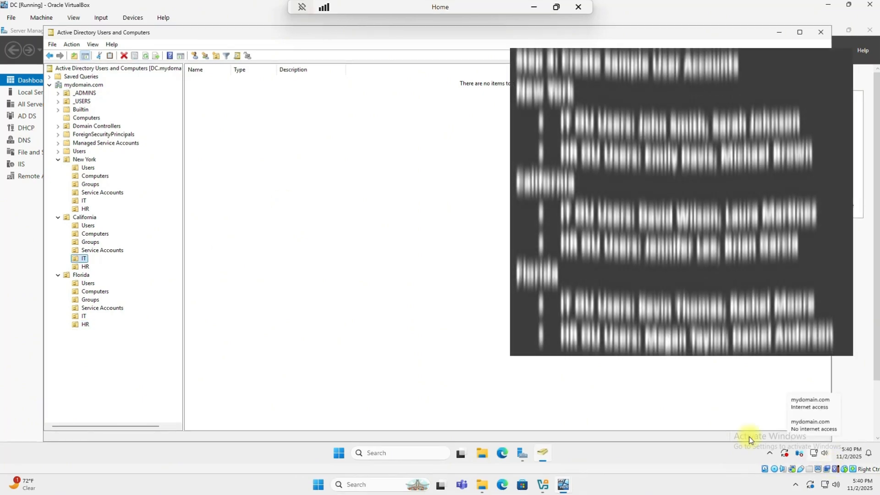
- Start a new user in California's IT OU and fill in the user's first name, last name and logon name
right_click(88, 259)
mouse_move(130, 299)
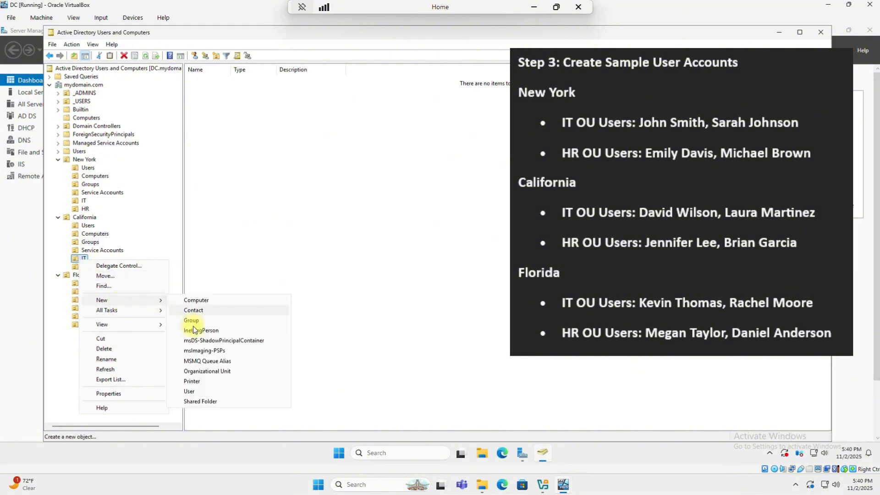
left_click(200, 390)
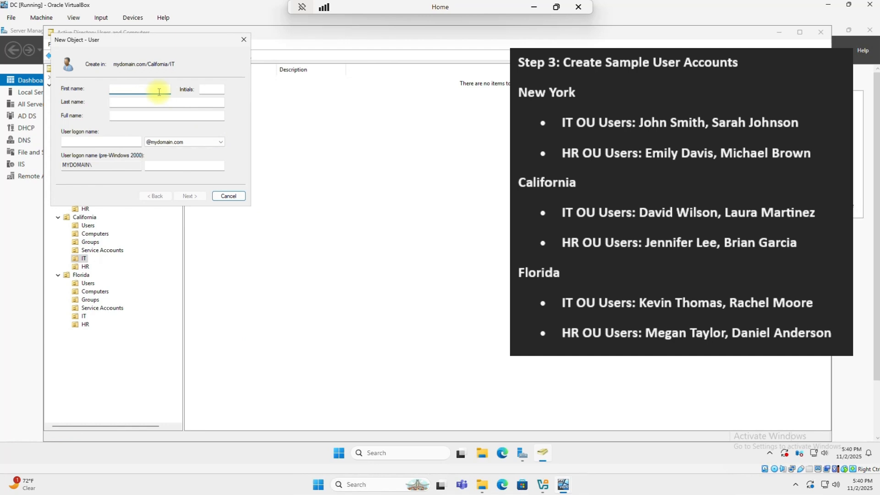
key("Tab")
key("Tab")
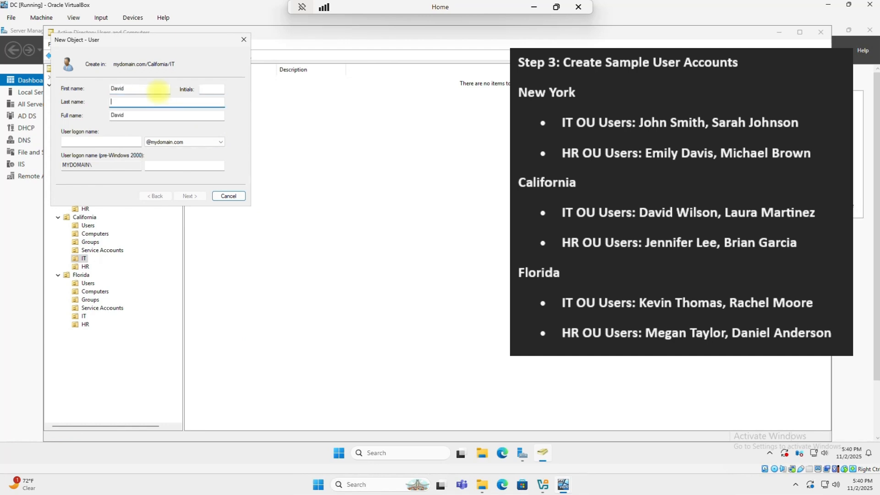
key("Tab")
key("Tab")
type("dwis")
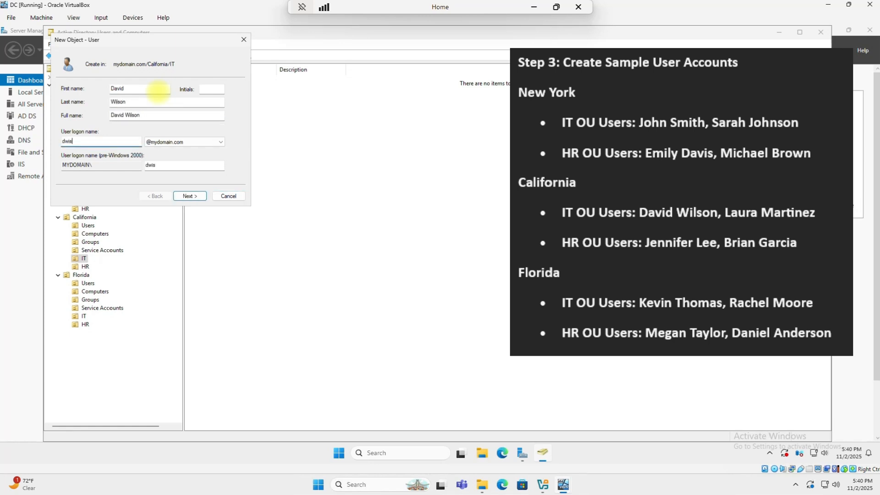
key("BackSpace")
- Make the IT user's password never expire, enter the password, and finish creating the account
left_click(195, 195)
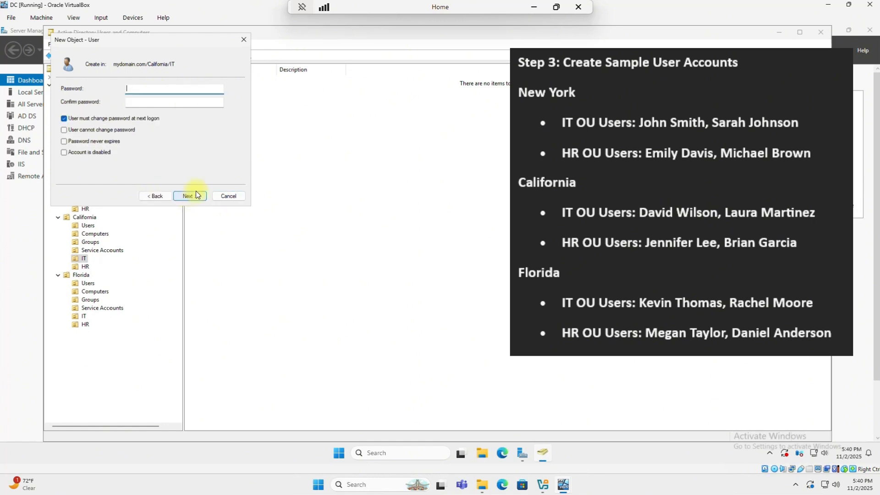
left_click(64, 142)
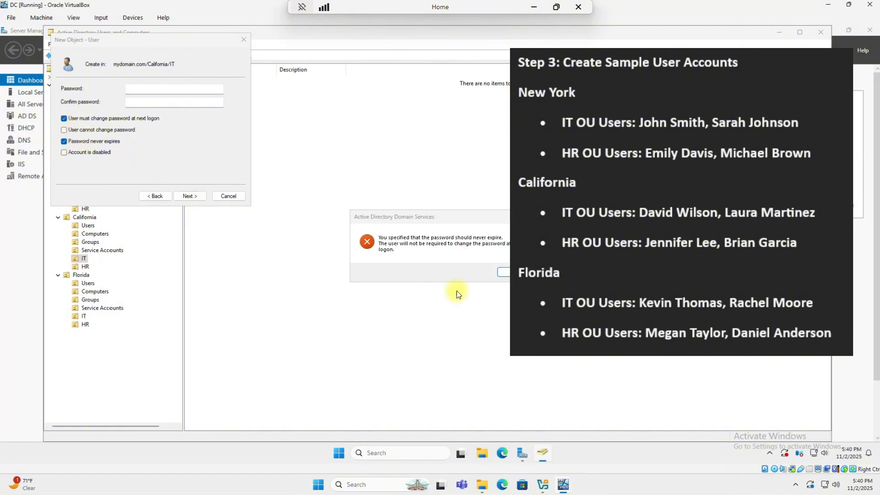
left_click(503, 272)
left_click(154, 90)
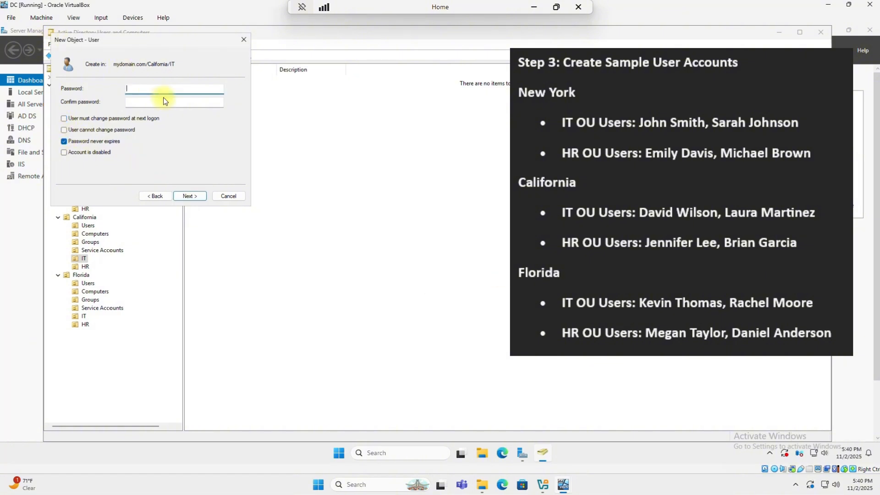
type("P@ssw0r")
key("Tab")
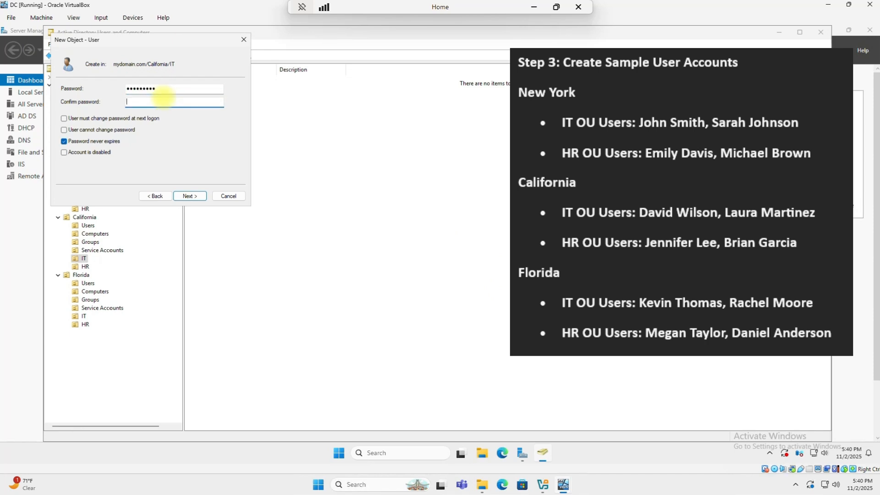
type("P@ssw0r")
key("Return")
key("Return")
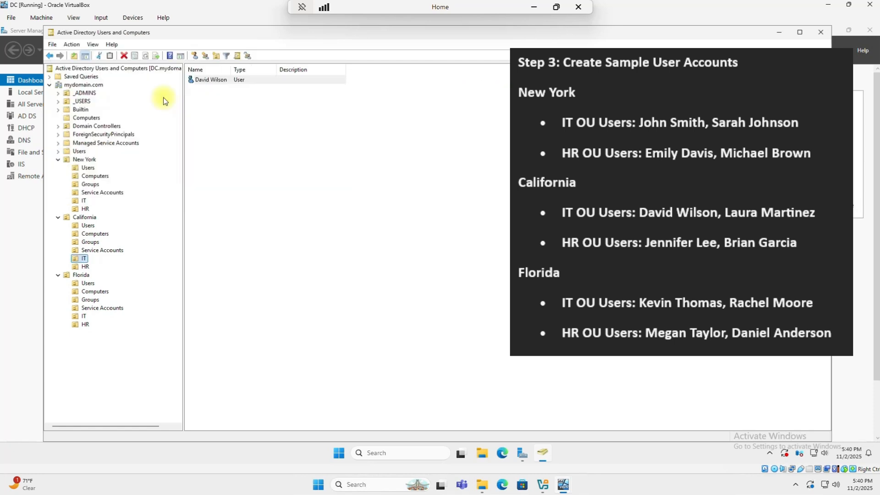
- Start a second user in California's IT OU with the user's first name, last name and logon name
right_click(83, 259)
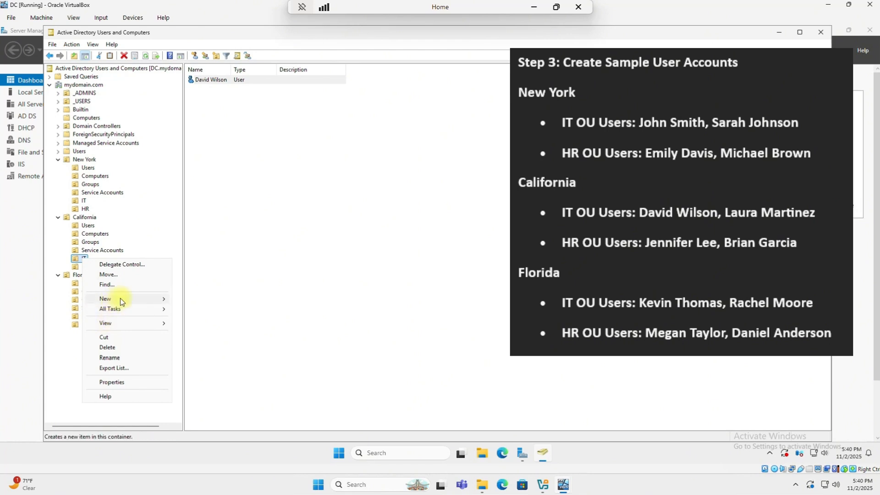
mouse_move(120, 299)
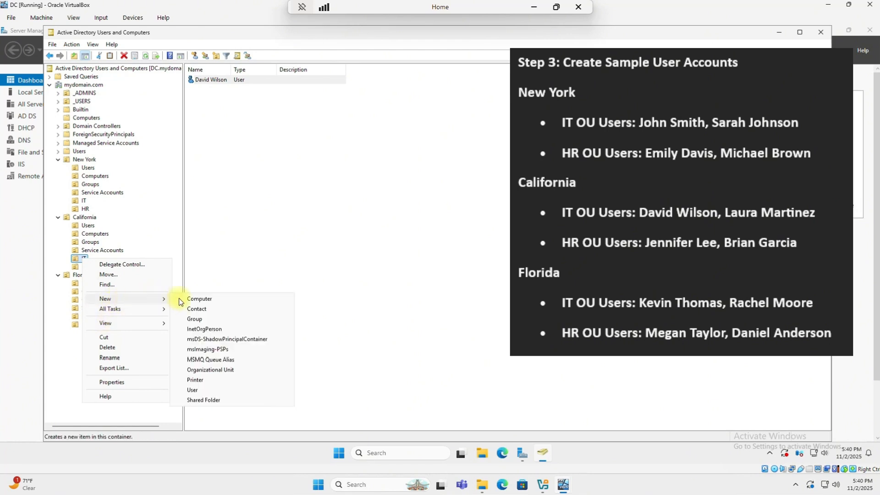
left_click(200, 389)
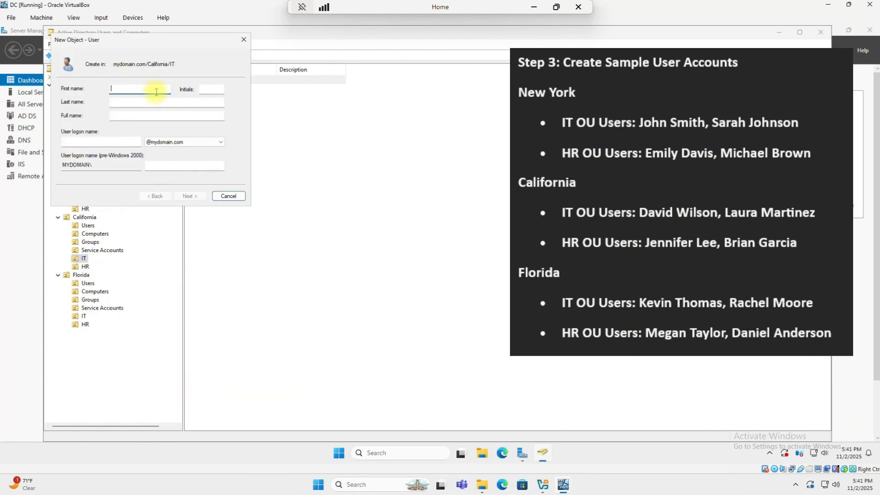
key("Tab")
key("Tab")
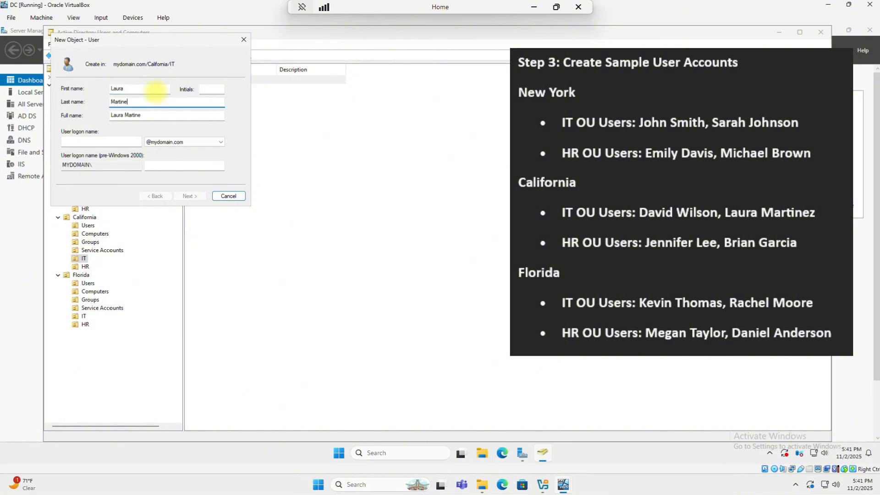
key("Tab")
key("Tab")
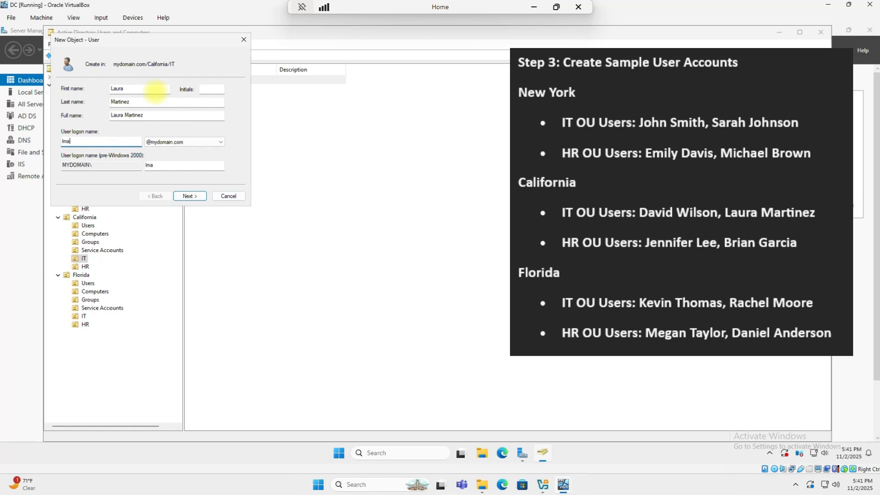
- Set a never-expiring password for the second IT user without forced change at logon, and finish
left_click(190, 196)
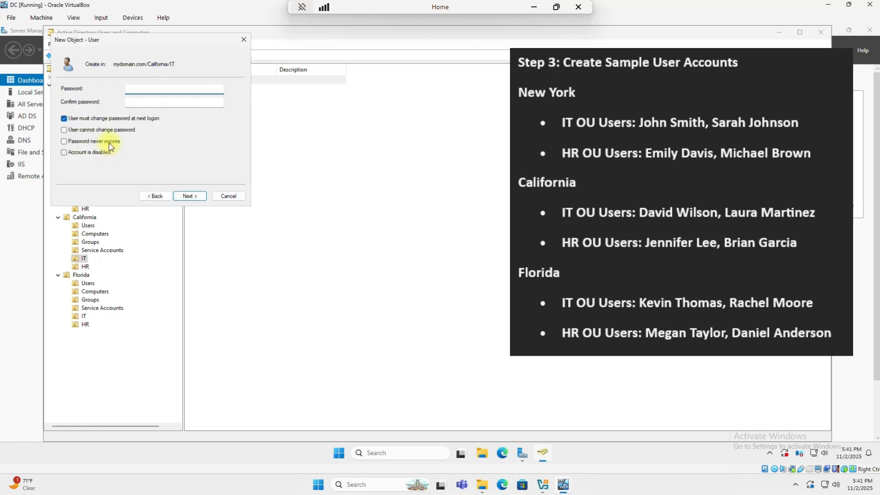
left_click(63, 141)
left_click(132, 88)
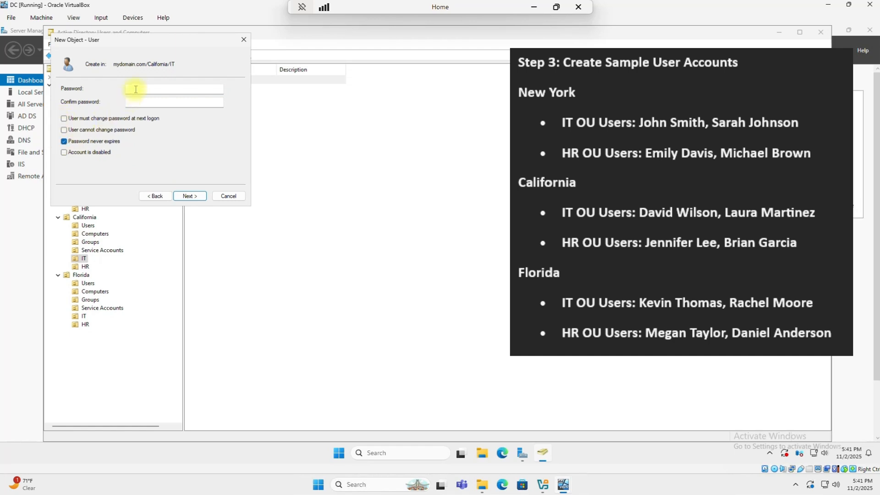
type("P@ssw0rd")
key("Tab")
type("P@ssw0r")
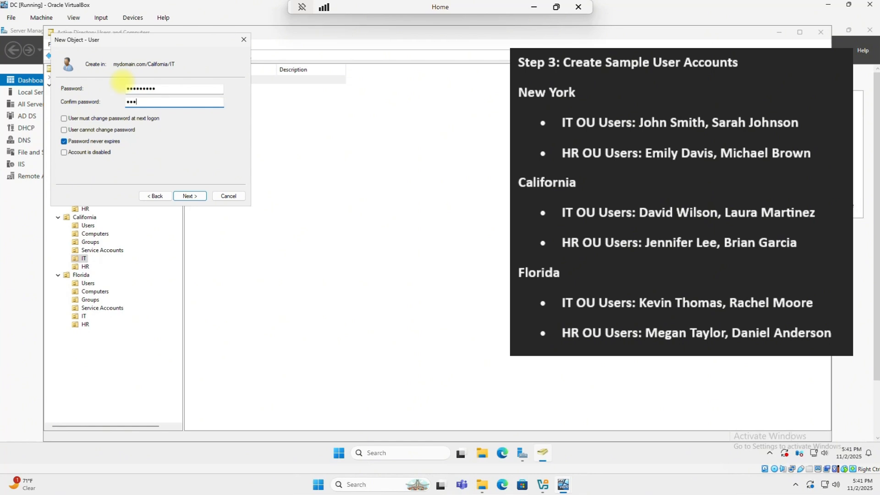
key("Return")
key("Return")
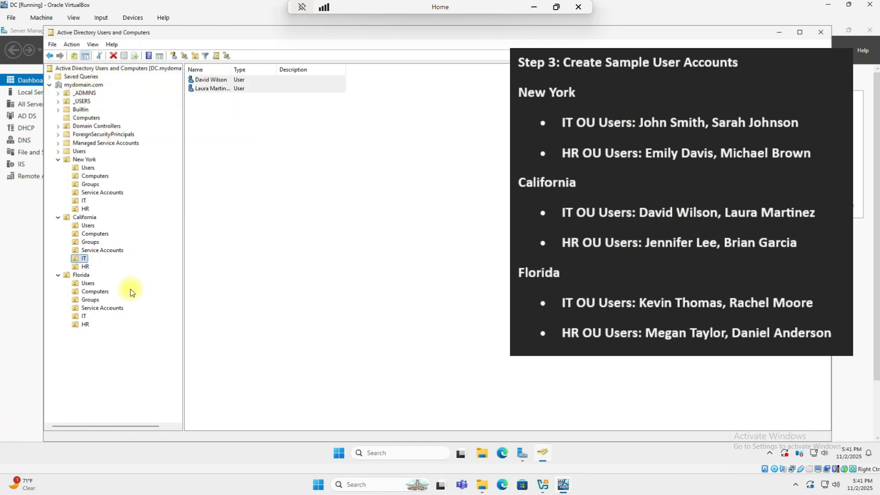
left_click(85, 266)
- Start a new user in California's HR OU and enter the user's first name, last name and logon name
right_click(86, 269)
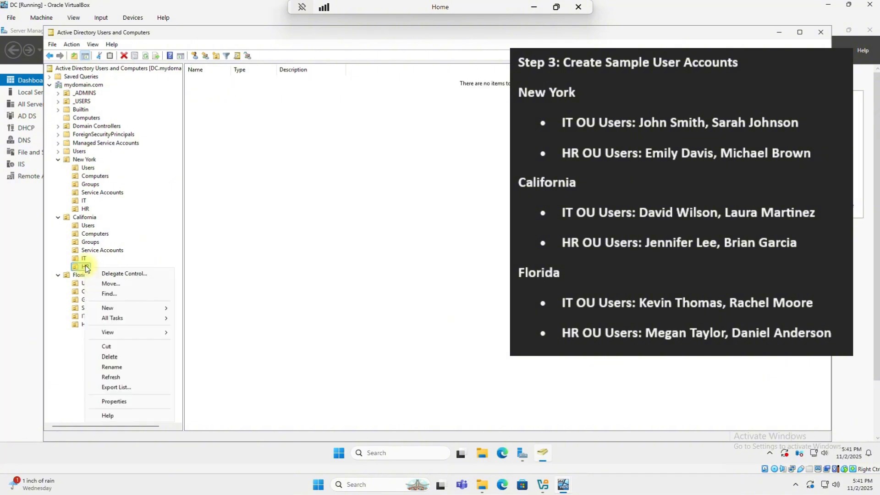
mouse_move(117, 309)
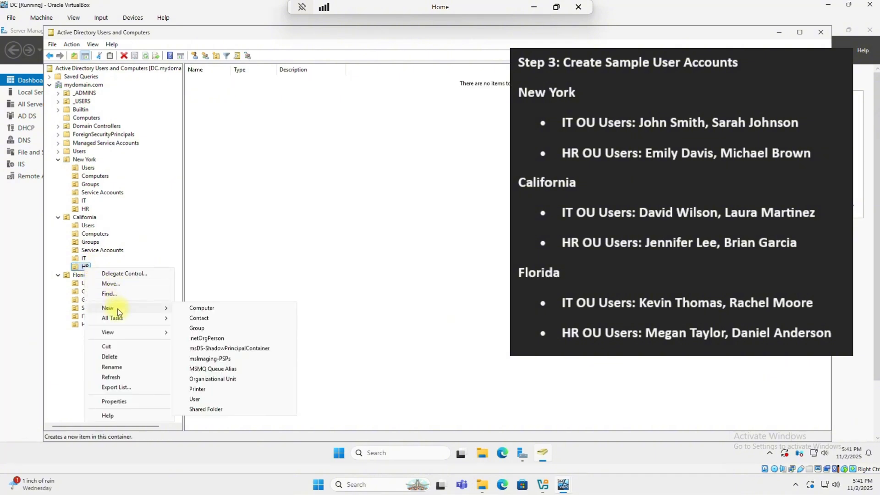
left_click(197, 399)
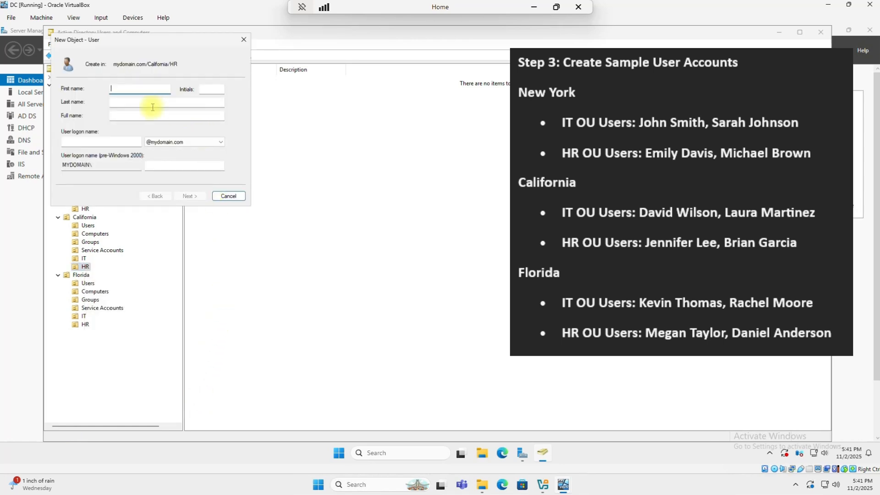
key("Tab")
key("Tab")
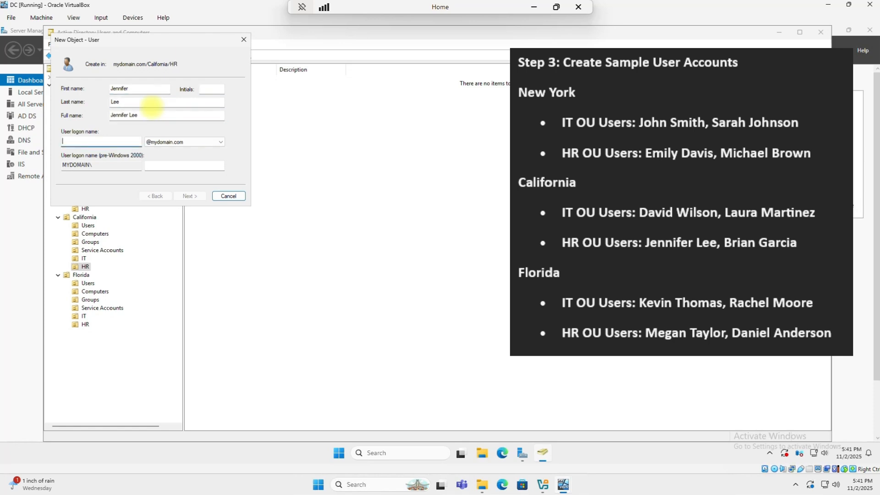
key("Tab")
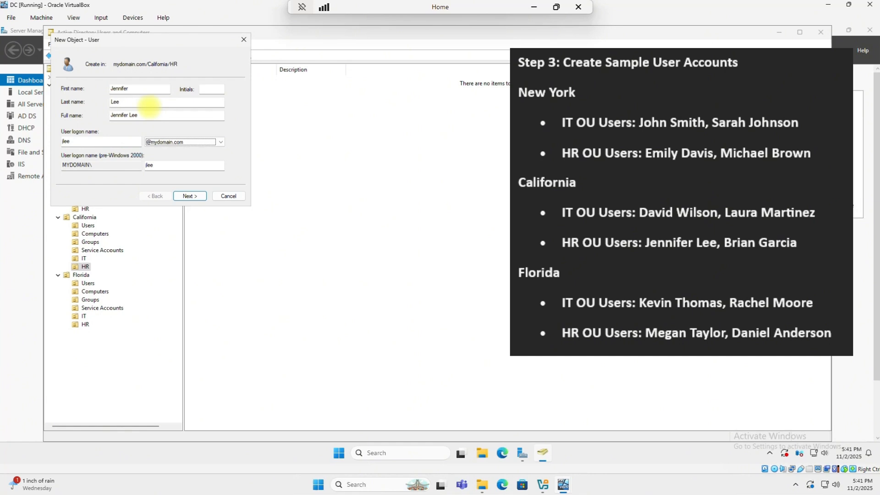
- Give the first HR user a confirmed, never-expiring password with no change at logon, and finish
left_click(194, 195)
left_click(64, 119)
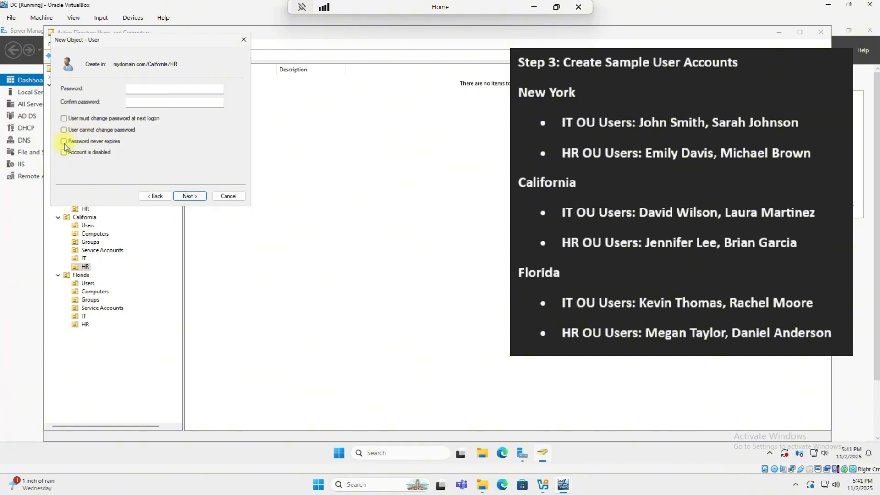
left_click(64, 141)
left_click(156, 89)
type("Password1!")
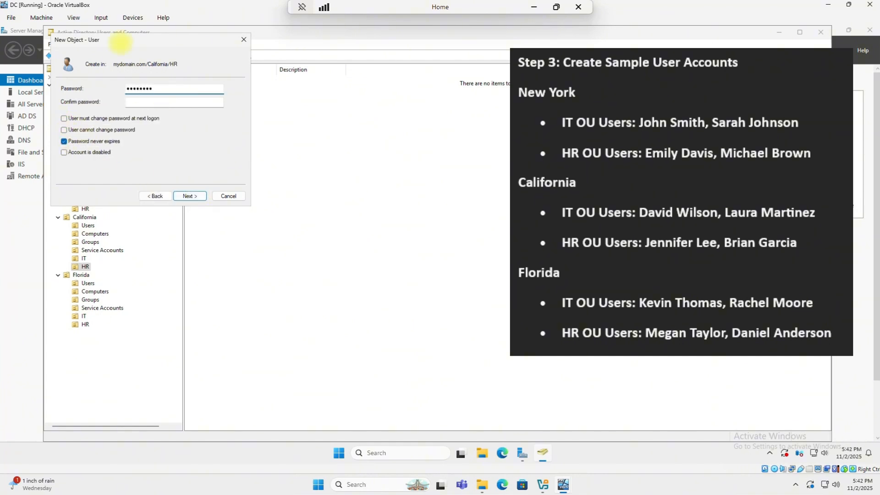
key("Tab")
type("Password1!")
key("Return")
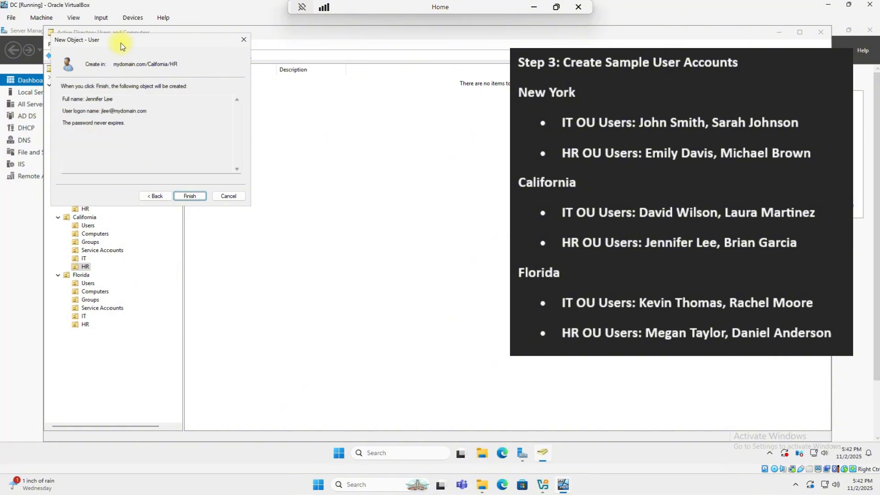
key("Return")
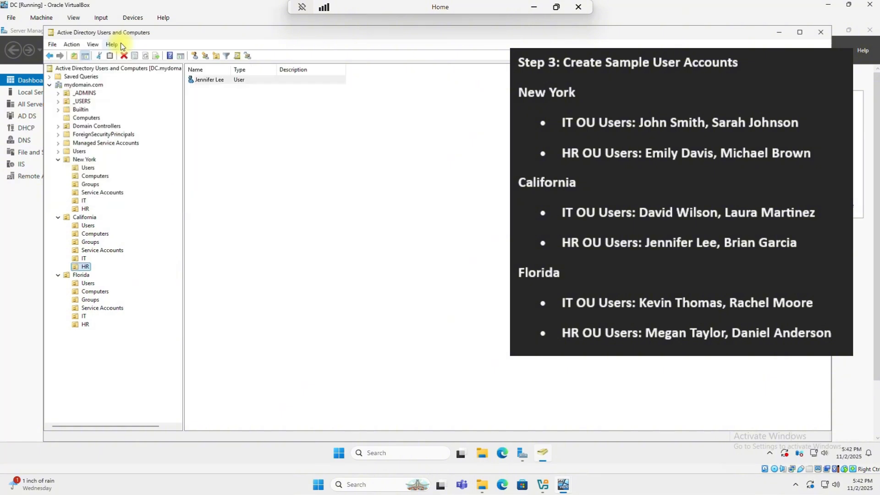
- Start a second user in California's HR OU with the user's first name, last name and logon name
right_click(83, 267)
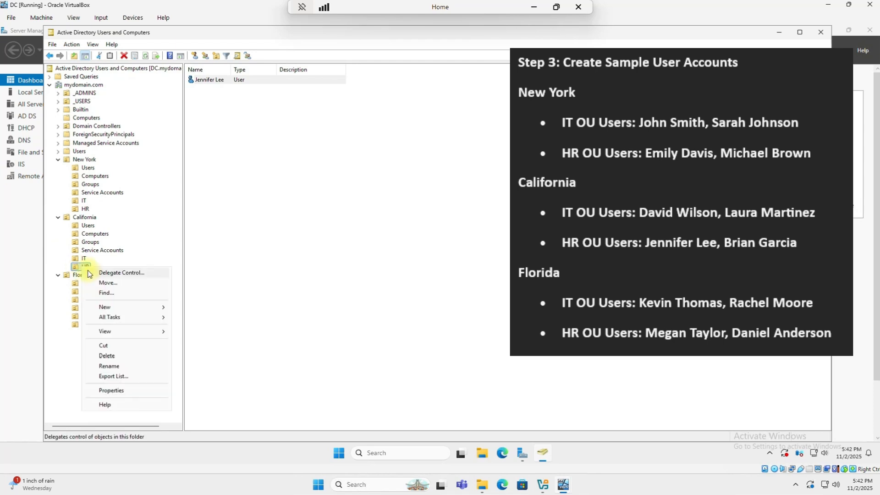
mouse_move(143, 307)
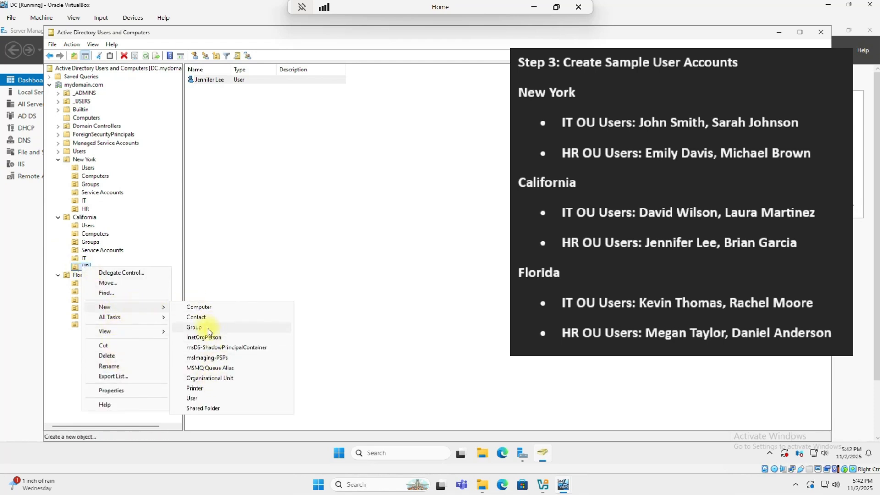
left_click(194, 398)
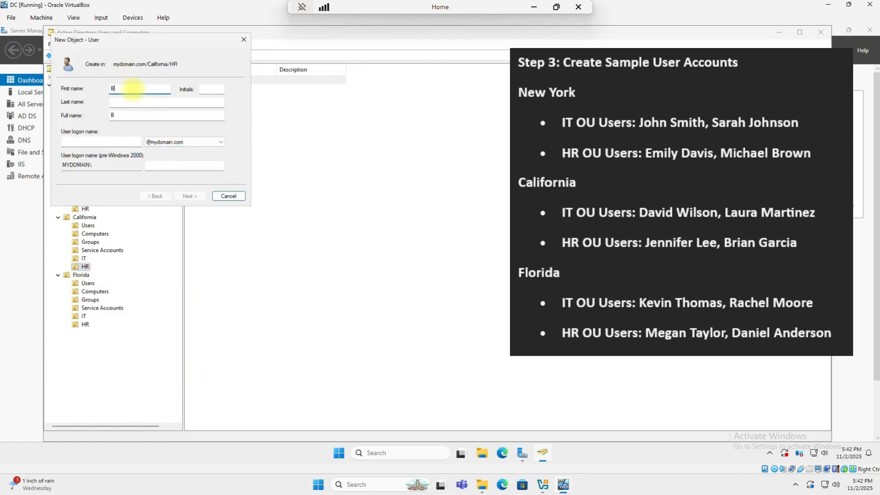
key("Tab")
key("Tab")
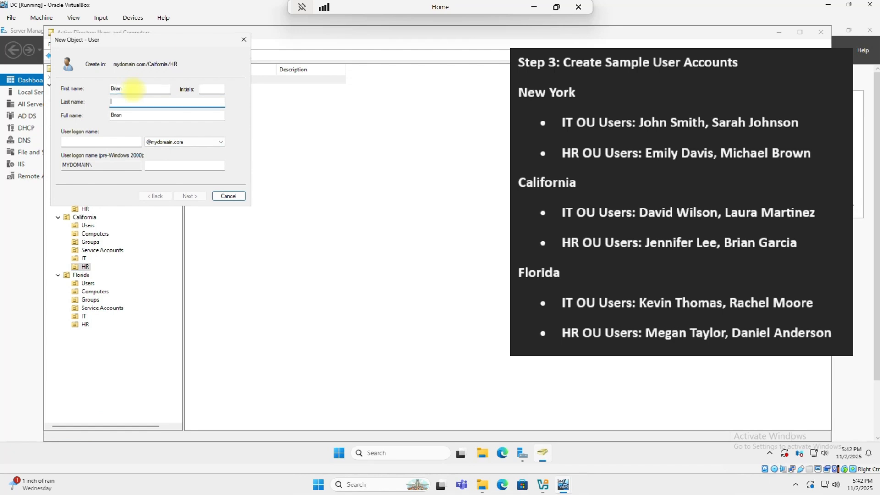
key("Tab")
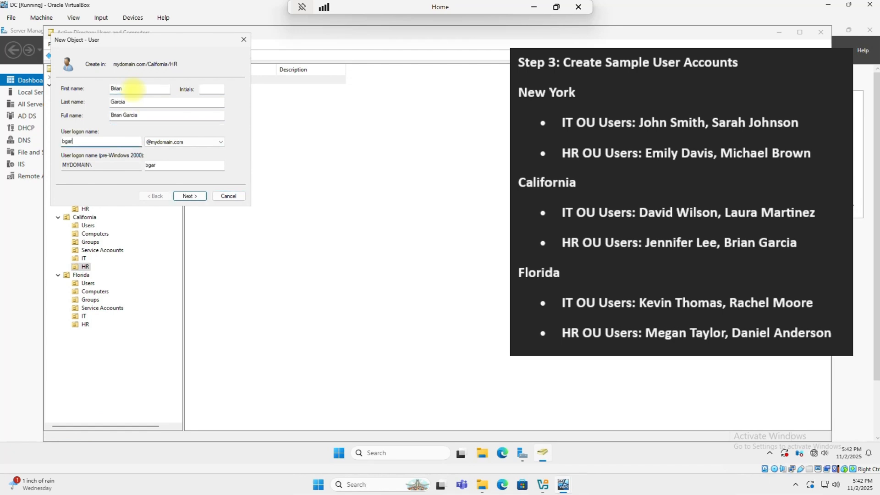
- Make the second HR user's password never expire, enter and confirm the password, and create the account
key("Return")
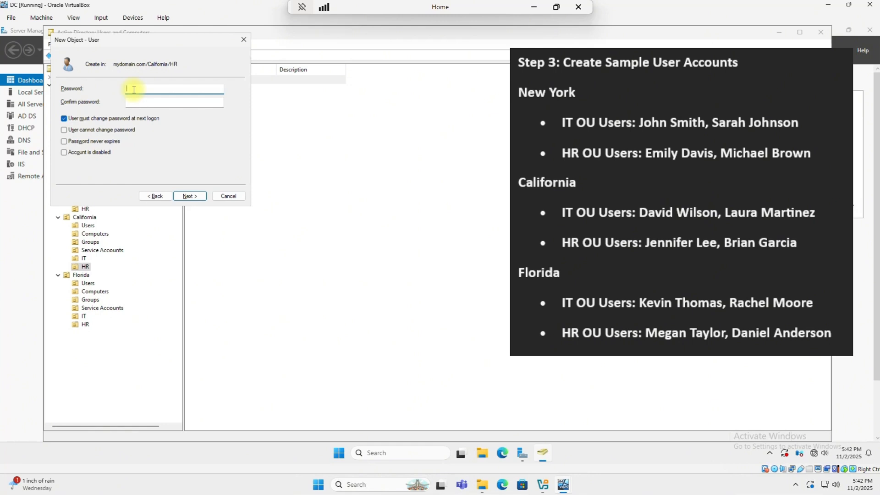
left_click(64, 141)
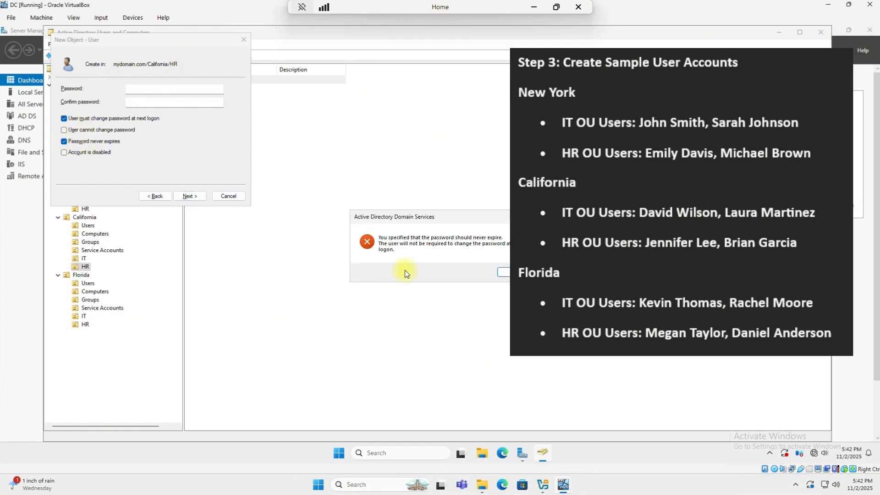
left_click(507, 275)
left_click(187, 88)
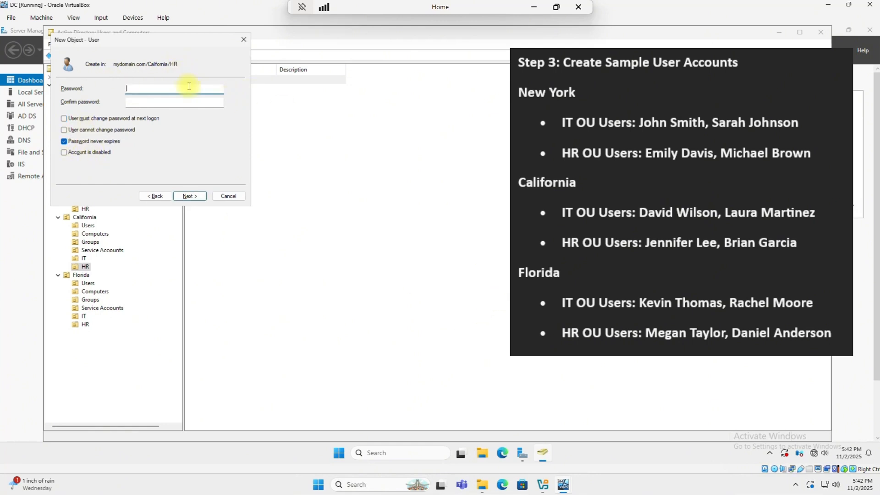
type("P@ssw0rd12")
key("Tab")
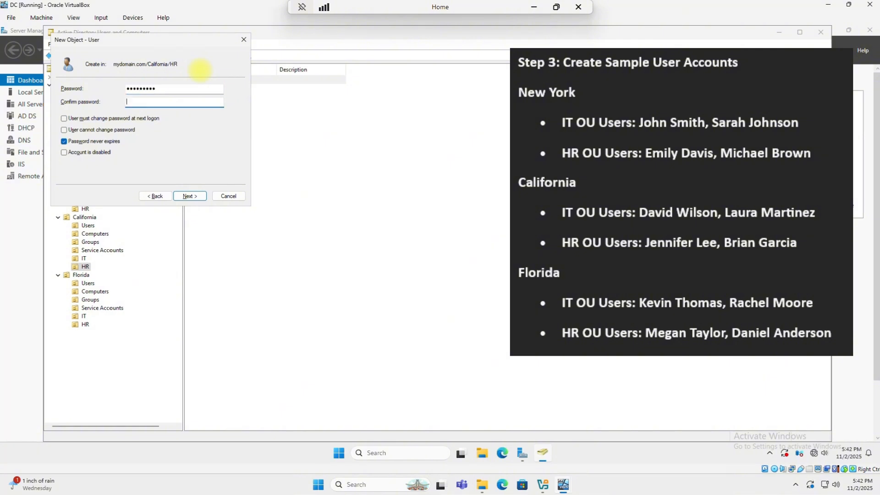
type("P@ssw0rd12")
key("Return")
key("Return")
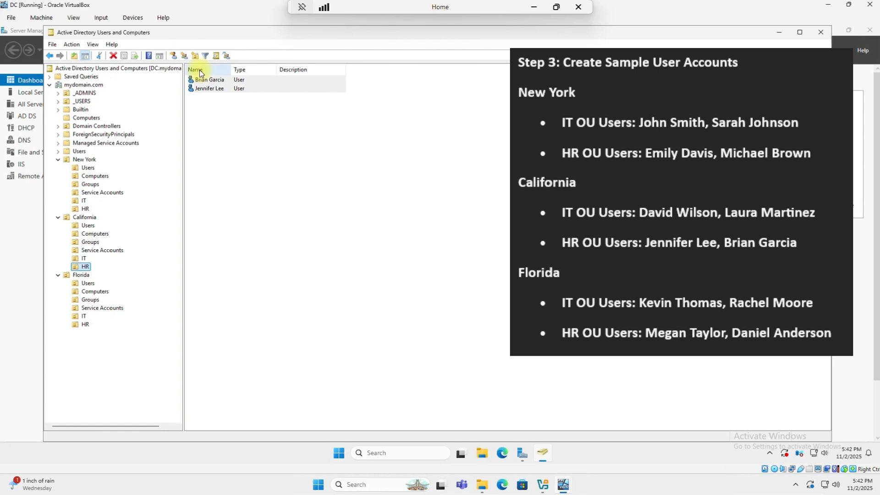
- Start a new user in Florida's IT OU and enter the user's first name, last name and logon name
left_click(83, 316)
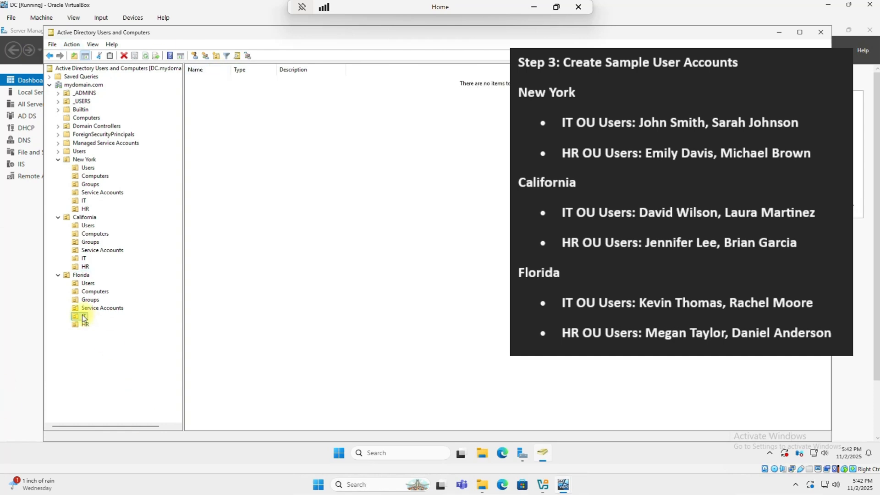
right_click(83, 316)
mouse_move(118, 201)
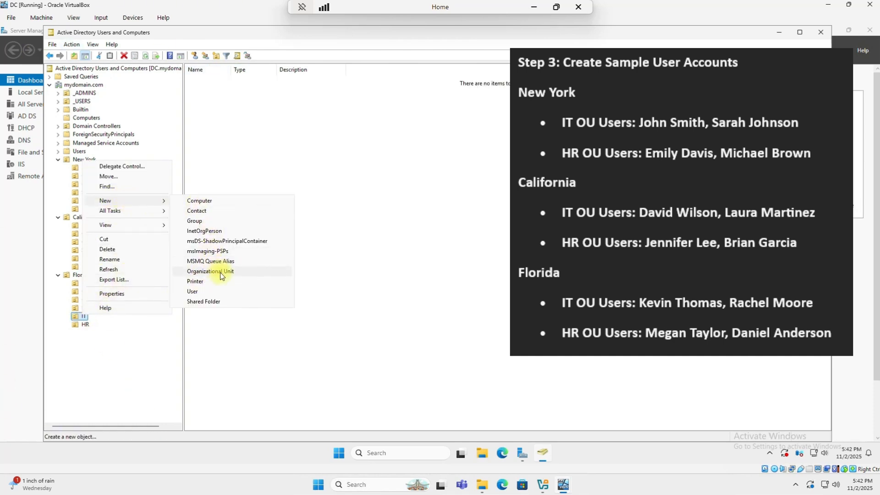
left_click(196, 290)
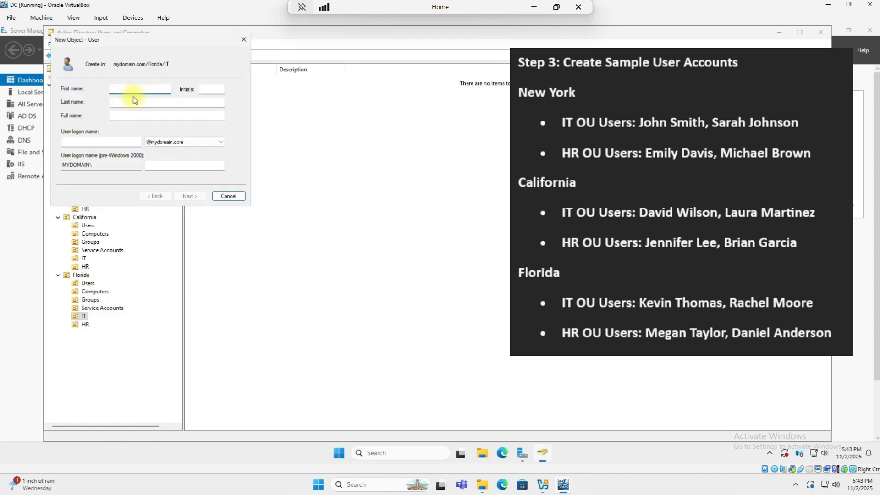
key("Tab")
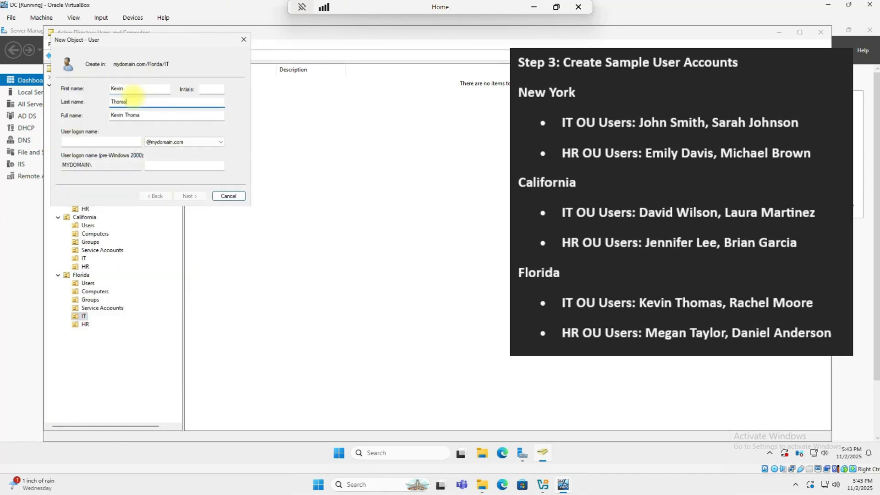
key("Tab")
key("Tab")
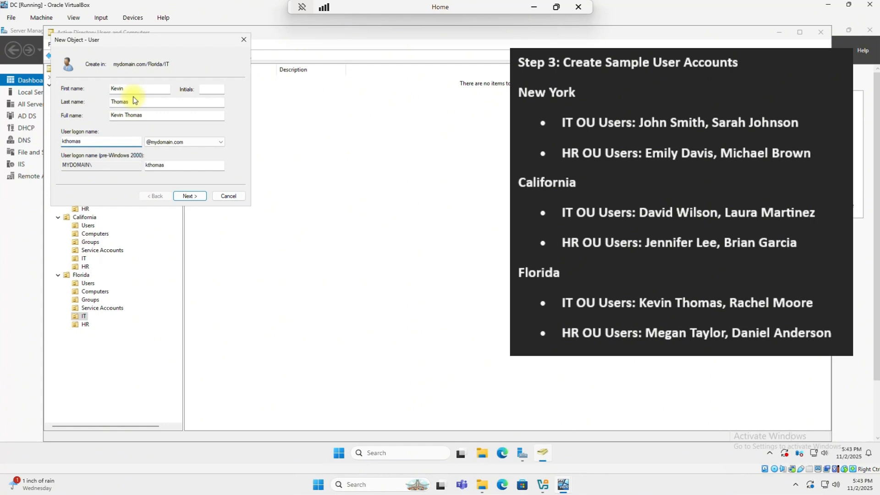
- Give the Florida IT user a confirmed, never-expiring password with no change at logon, and finish
key("Return")
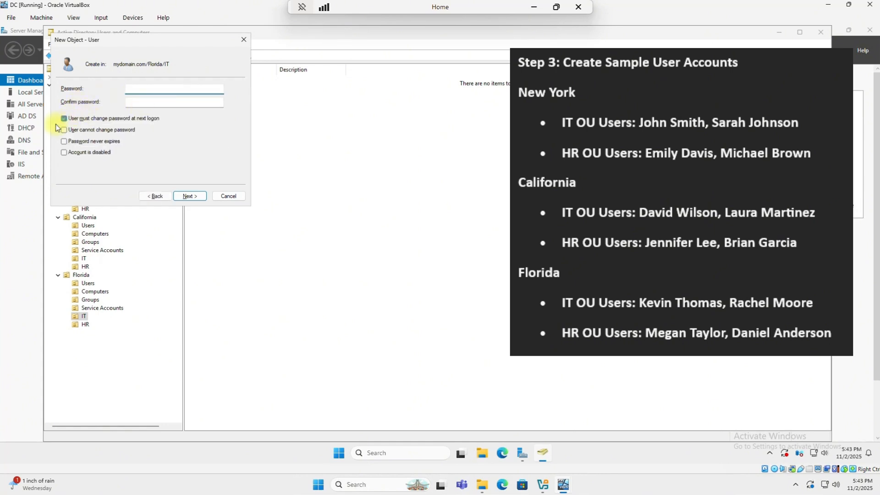
left_click(69, 120)
left_click(64, 141)
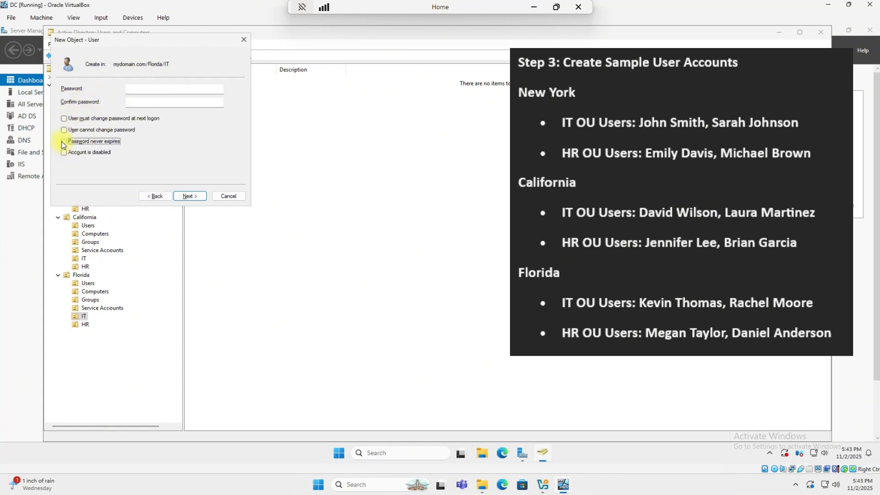
left_click(157, 90)
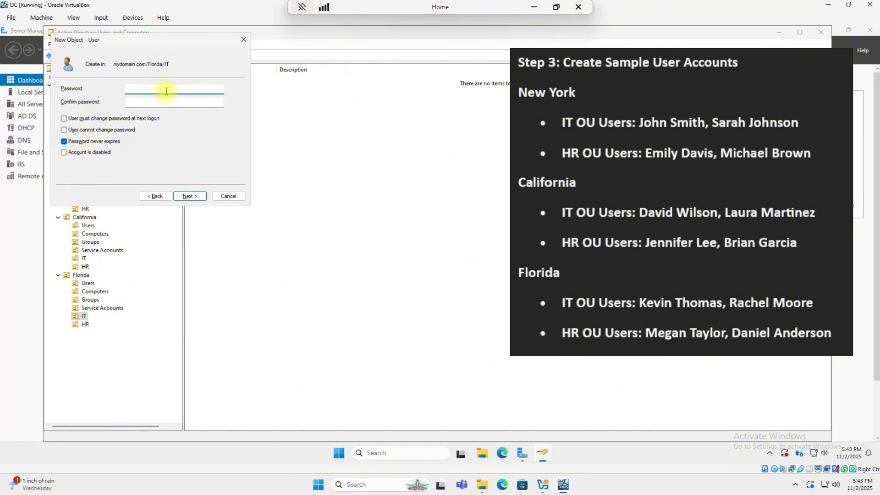
type("••••••••")
key("Tab")
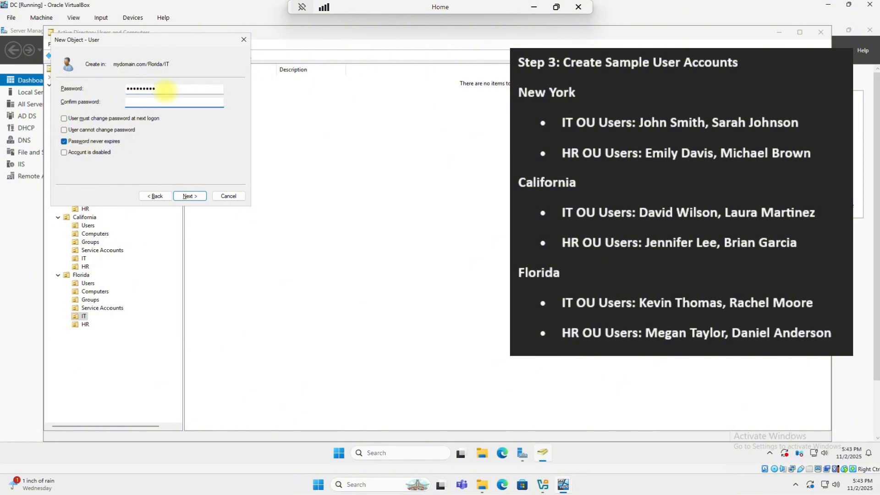
type("•••••••••")
key("Return")
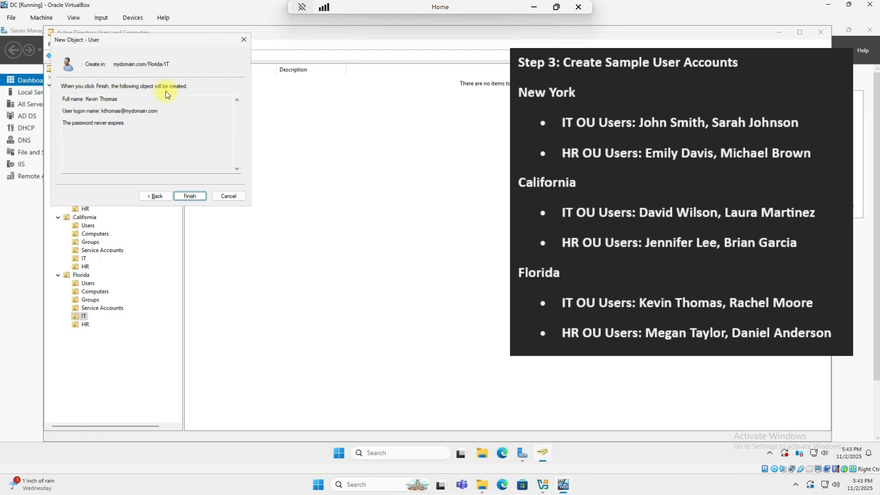
key("Return")
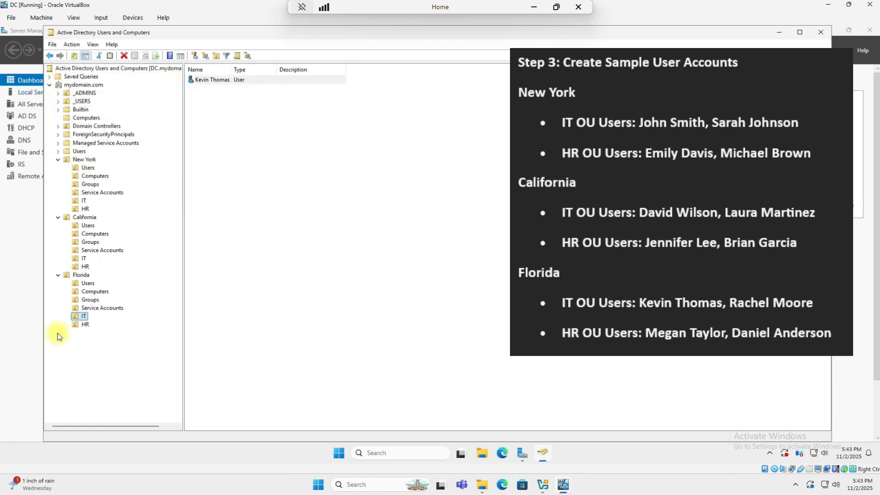
- Start a new user in Florida IT and enter its first, last and logon names
right_click(79, 317)
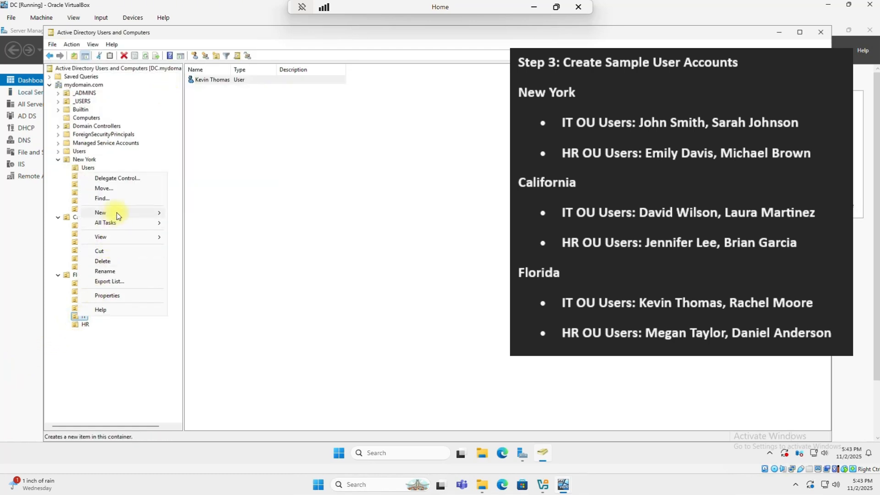
mouse_move(115, 213)
left_click(190, 303)
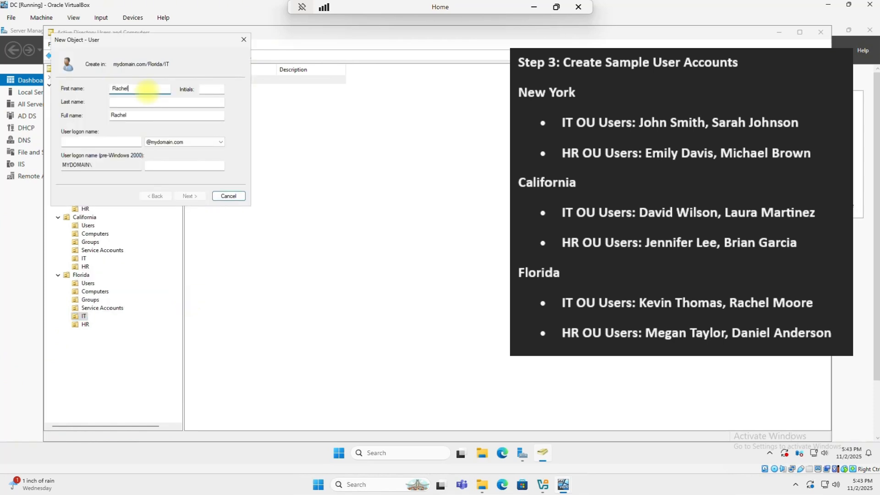
key("Tab")
key("Tab")
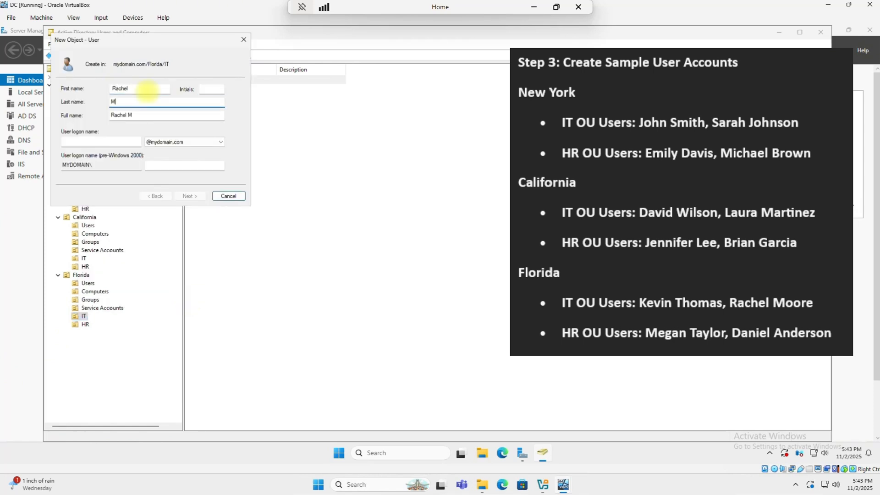
key("Tab")
key("Tab")
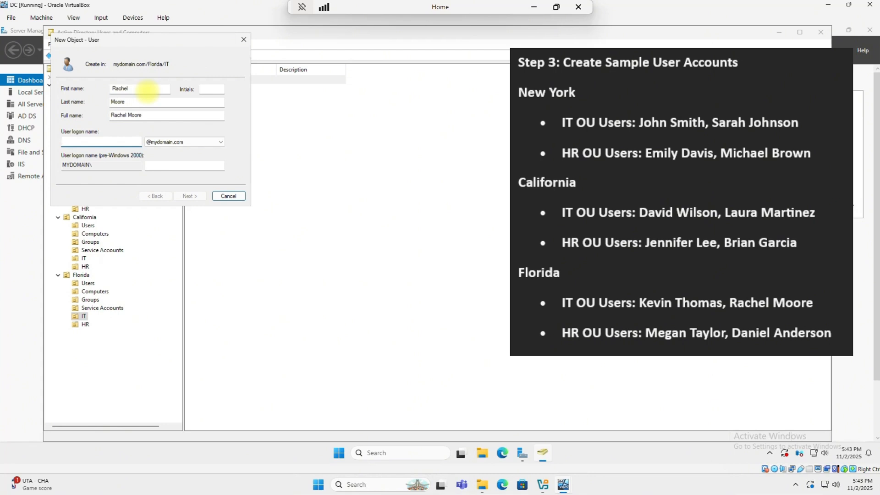
type("moore")
- Clear forced password change, make the password never expire, set a password, and finish
left_click(191, 196)
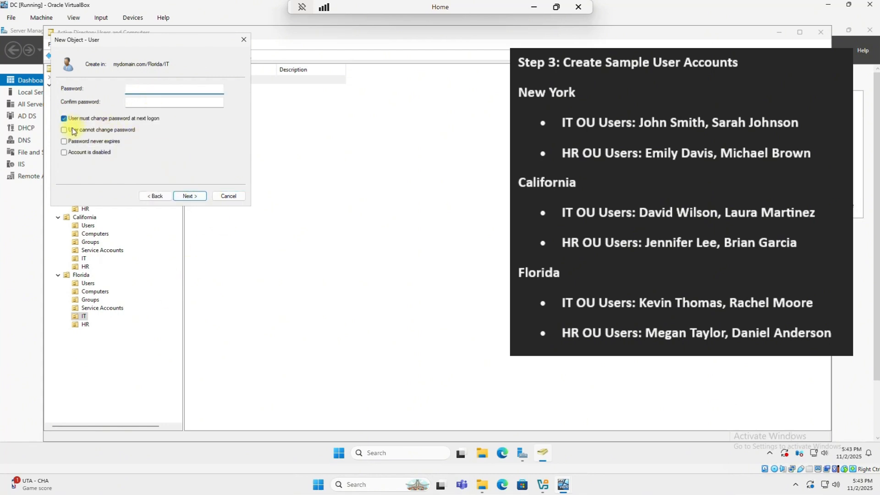
left_click(64, 118)
left_click(64, 141)
left_click(142, 89)
type("••••••••")
key("Tab")
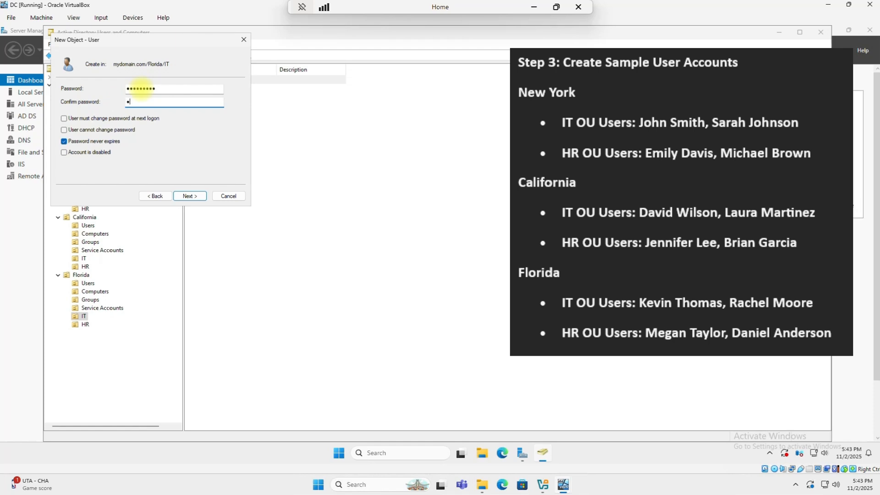
key("Return")
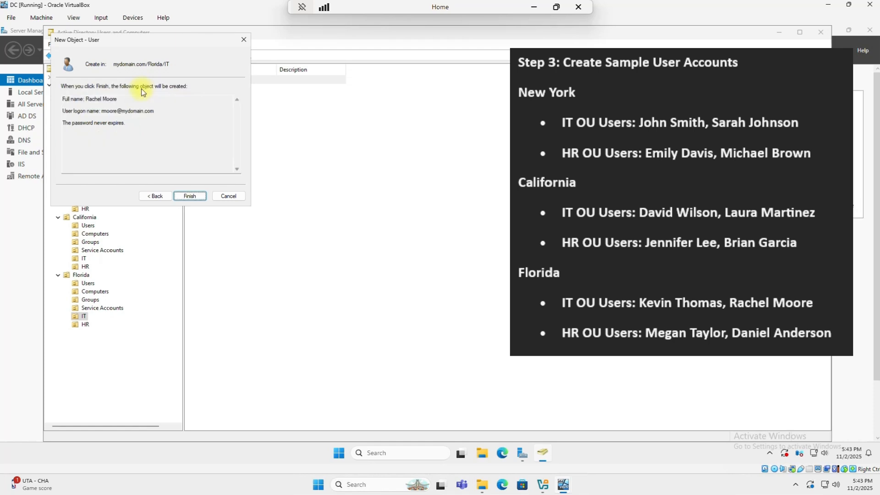
key("Return")
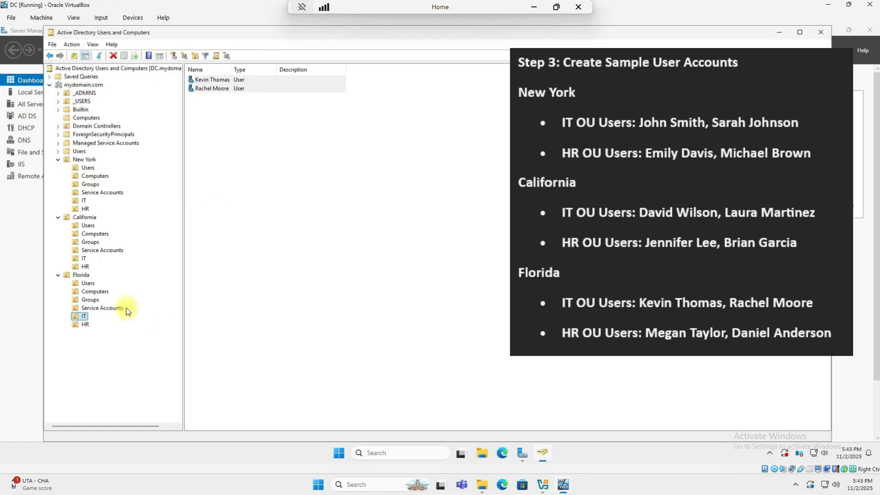
- Start a new user in Florida HR and enter its first, last and logon names
right_click(85, 325)
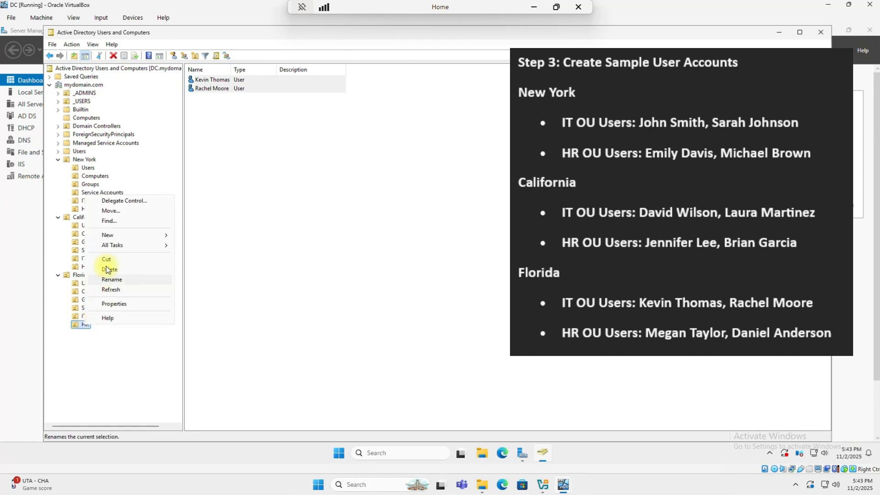
mouse_move(119, 235)
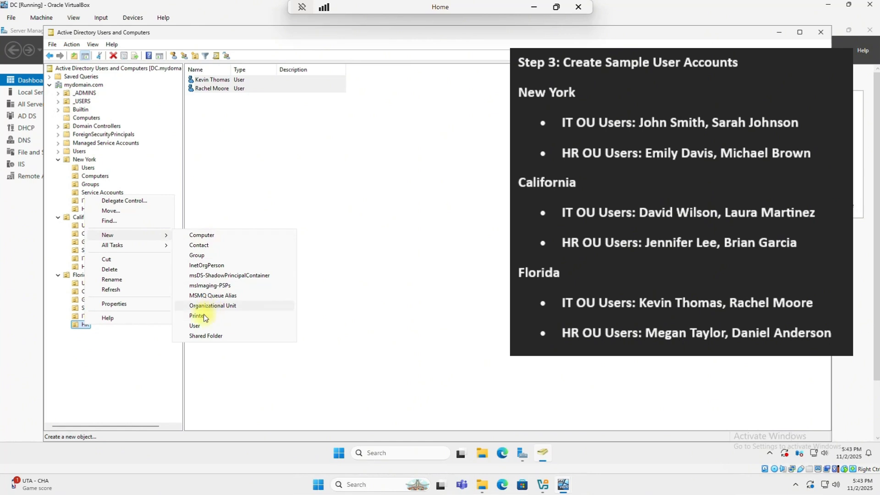
left_click(194, 325)
key("Tab")
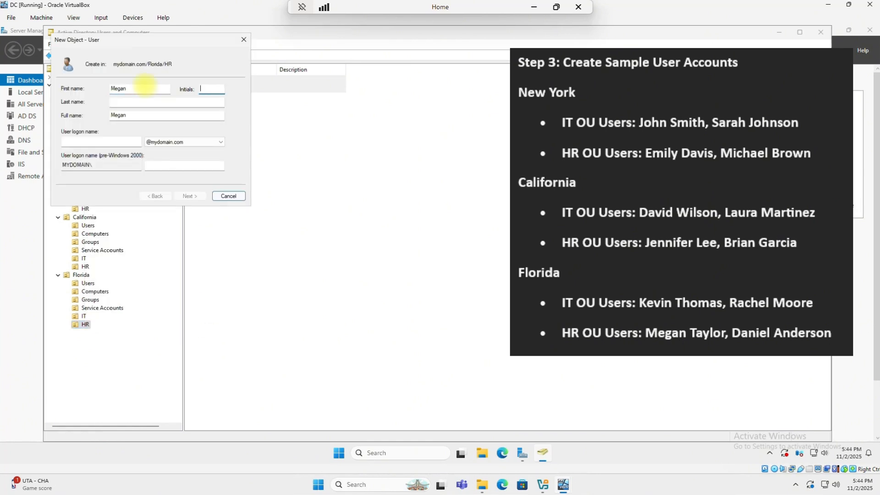
key("Tab")
key("Tab")
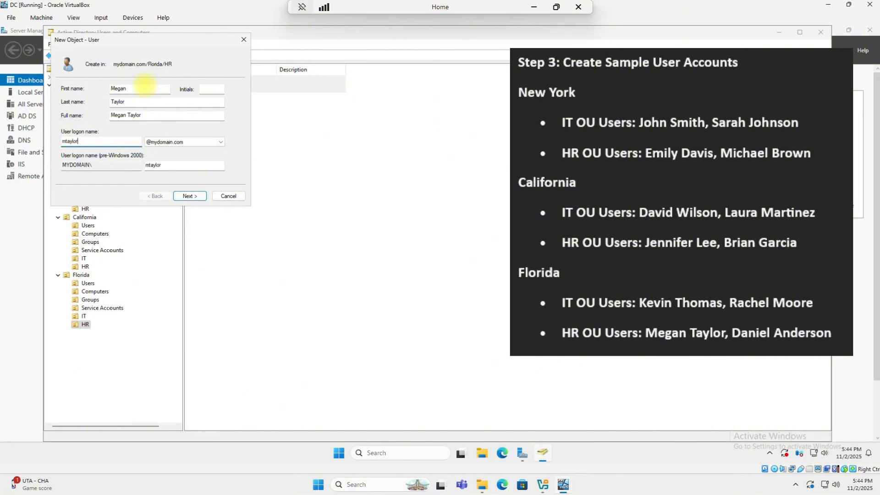
key("Tab")
- Set a confirmed never-expiring password without forced change, finish, and list Florida HR's users
key("Return")
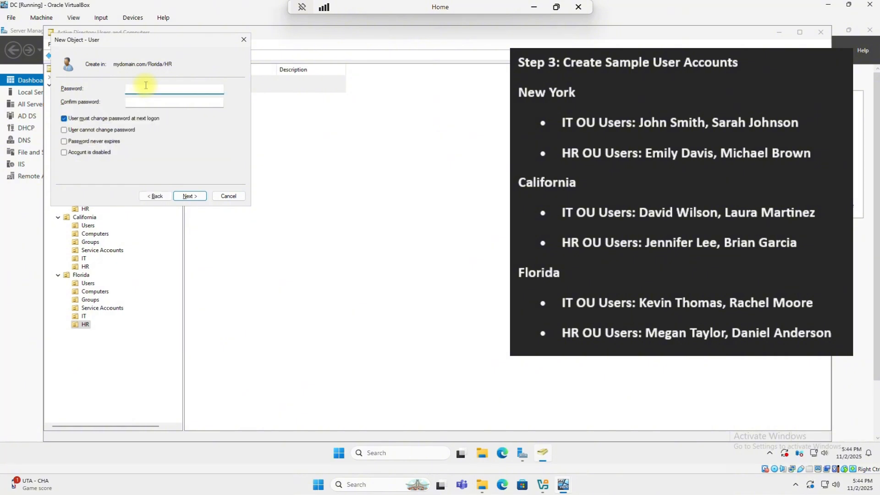
left_click(64, 118)
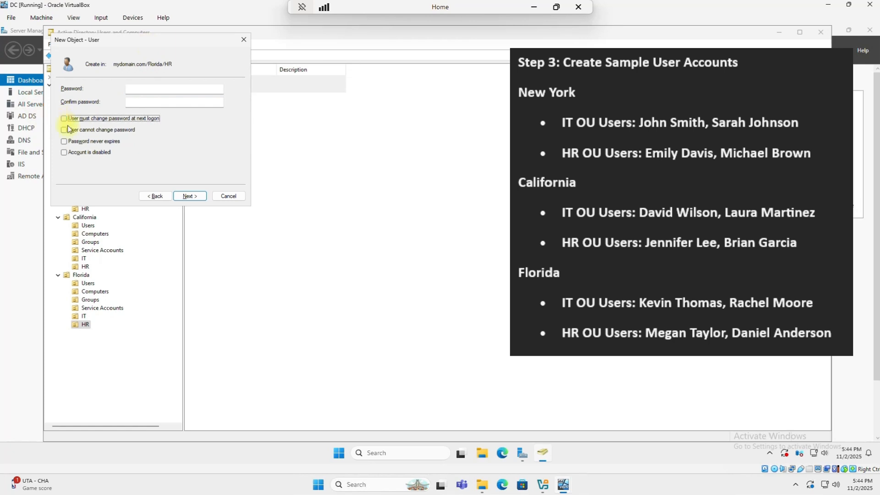
left_click(64, 141)
left_click(147, 89)
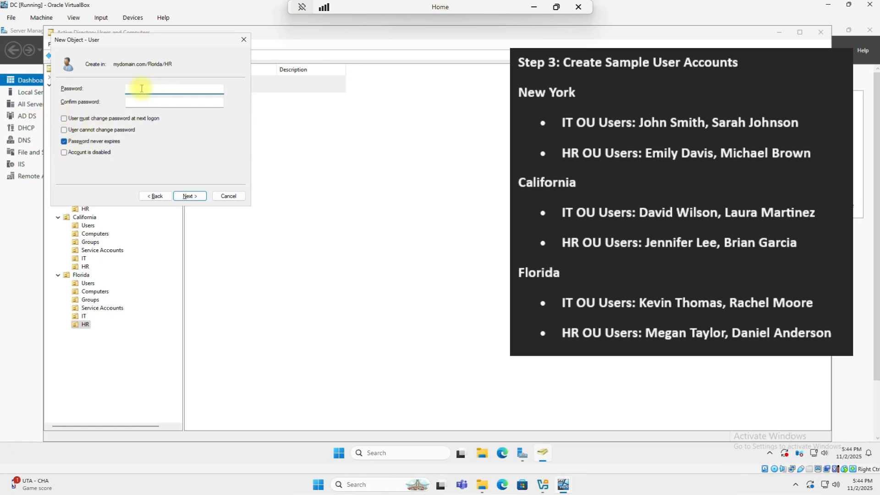
type("•••••••••")
key("Tab")
type("••••••")
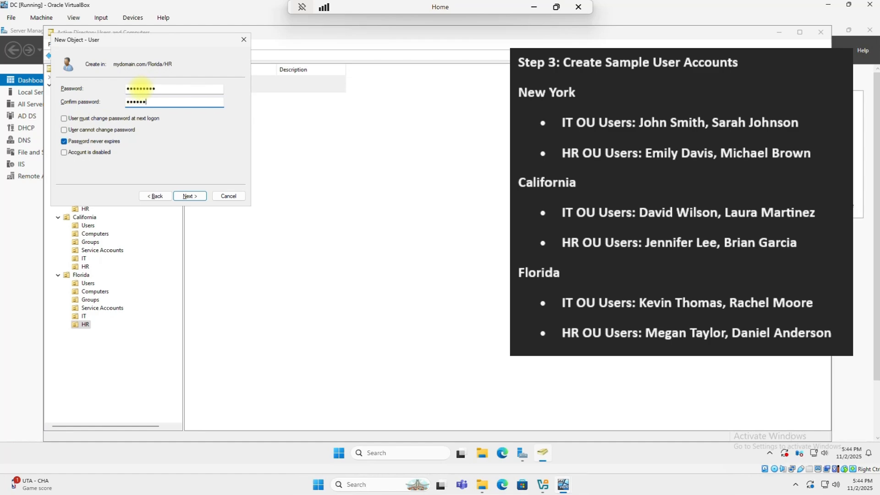
type("•••")
key("Return")
key("Return")
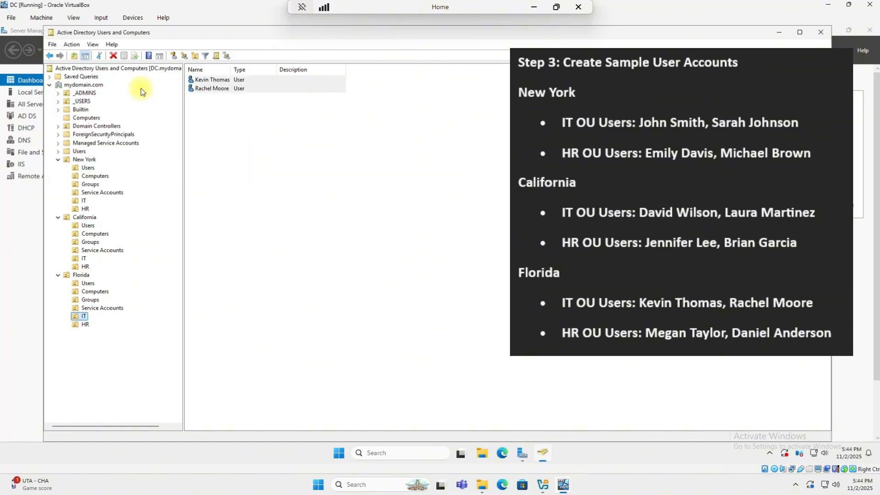
left_click(84, 324)
- Start another Florida HR user and enter its first, last and logon names
right_click(83, 325)
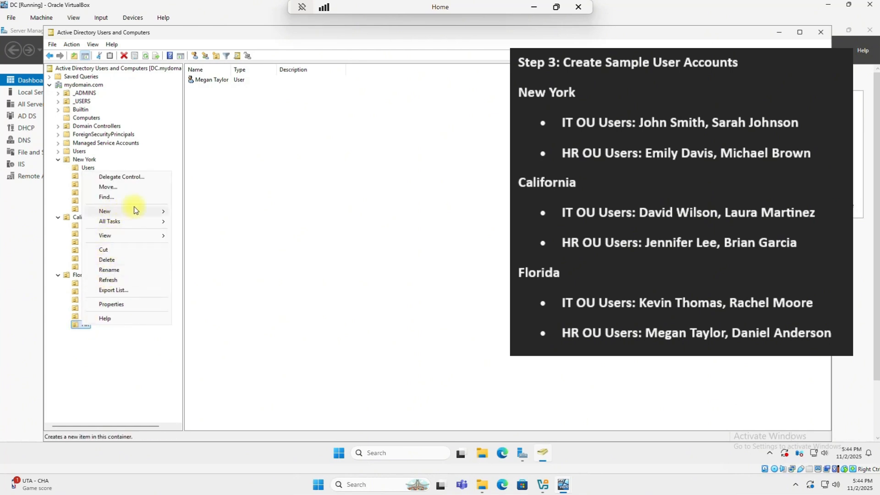
mouse_move(134, 211)
left_click(188, 299)
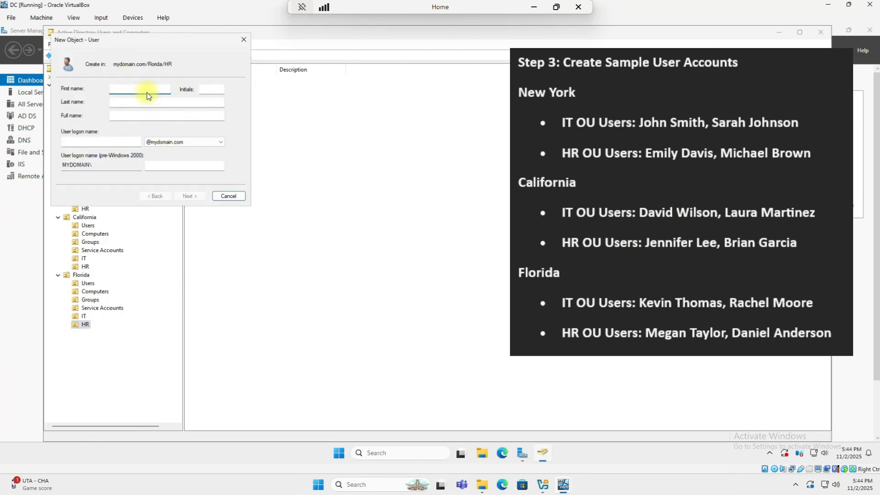
key("Tab")
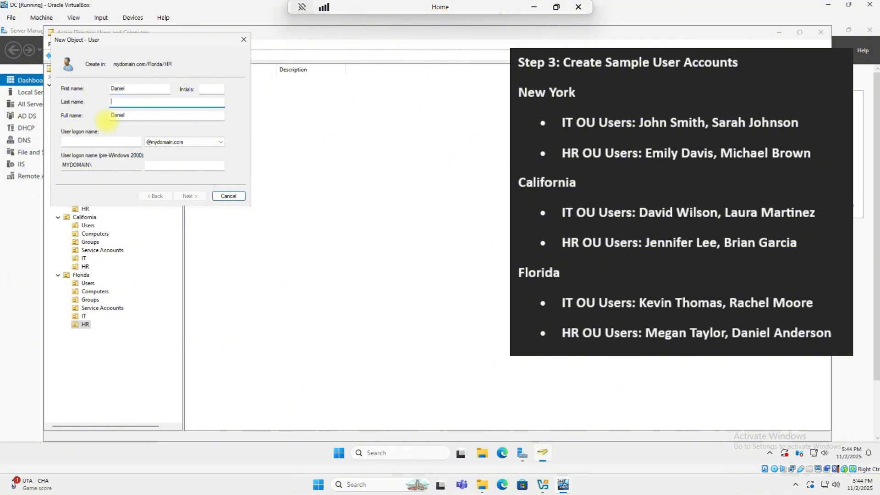
key("Tab")
key("Tab")
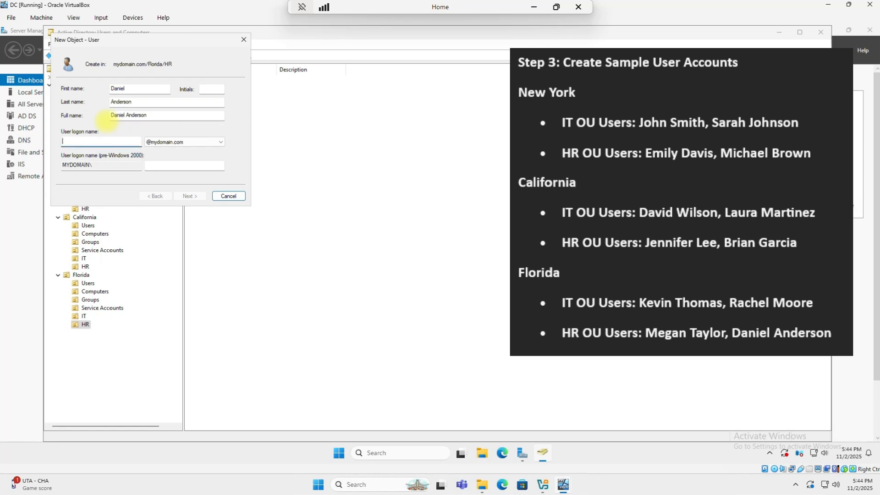
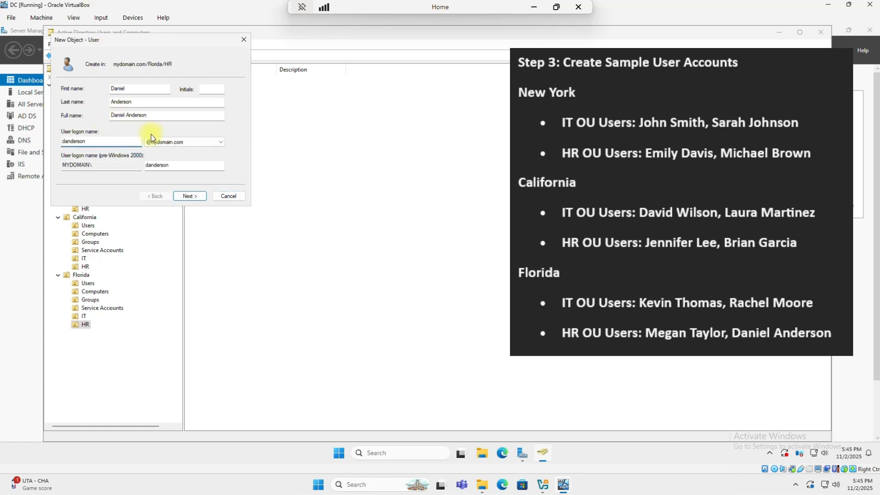
- Give it a confirmed never-expiring password, finish, and list New York IT's users
left_click(186, 197)
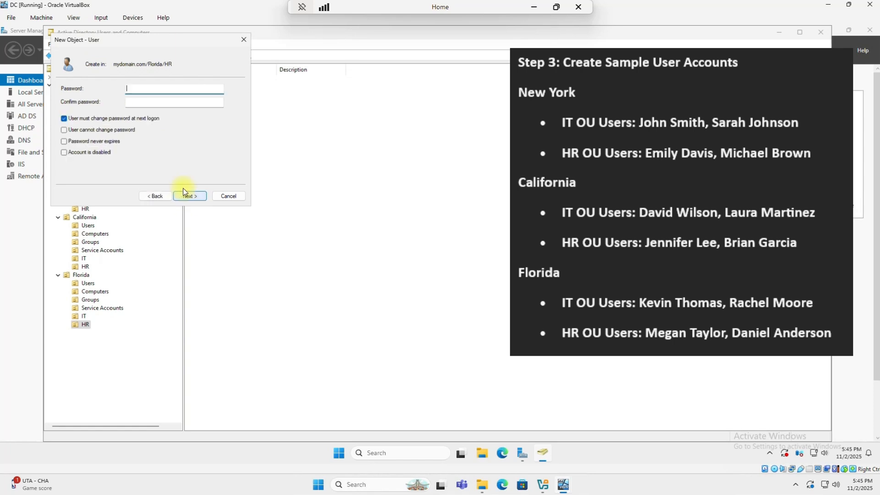
left_click(64, 119)
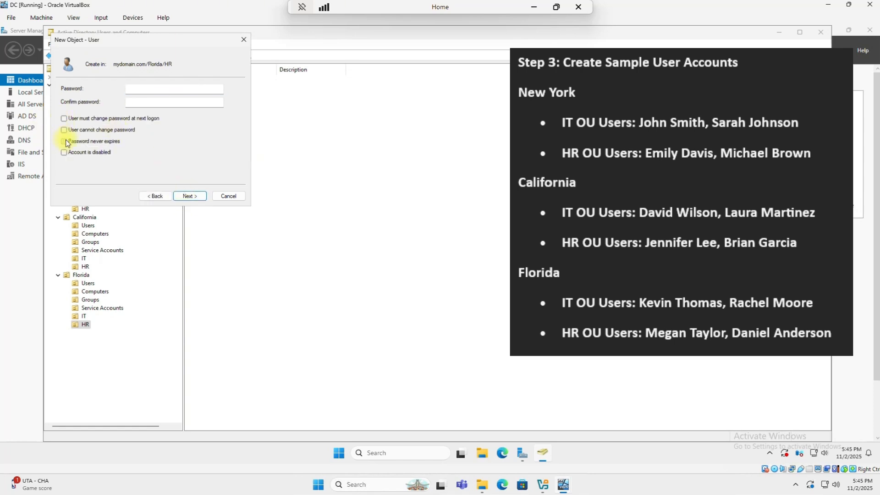
left_click(64, 141)
left_click(134, 87)
type("••••")
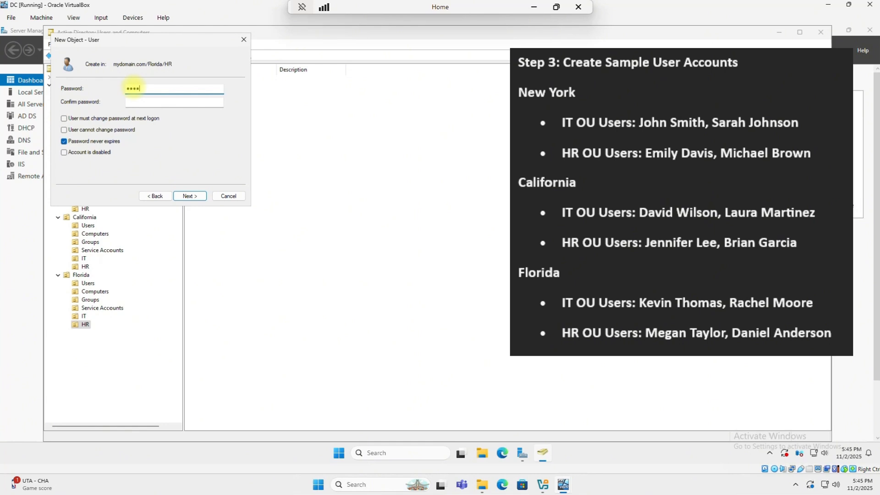
type("••••")
key("Tab")
type("•••••")
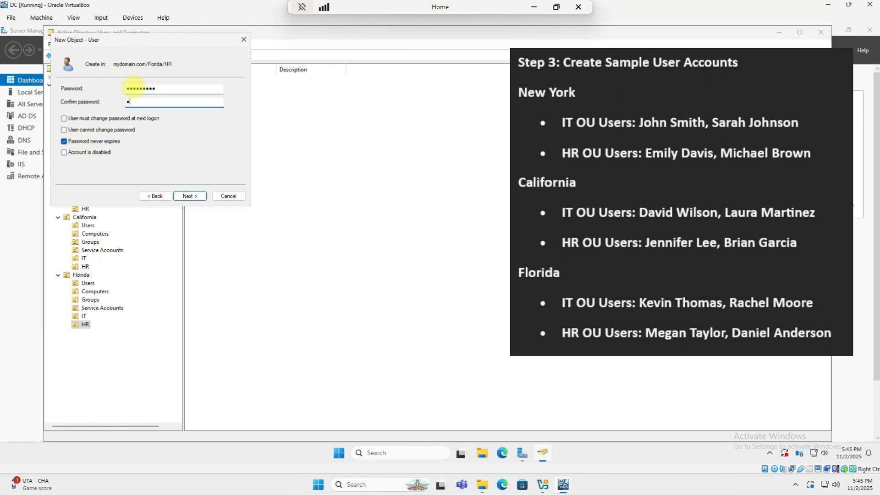
type("••••")
key("Return")
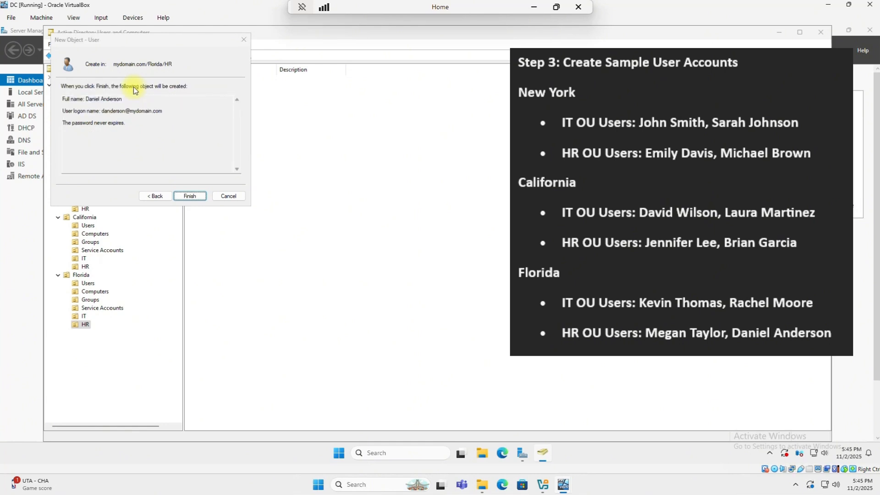
key("Return")
left_click(84, 201)
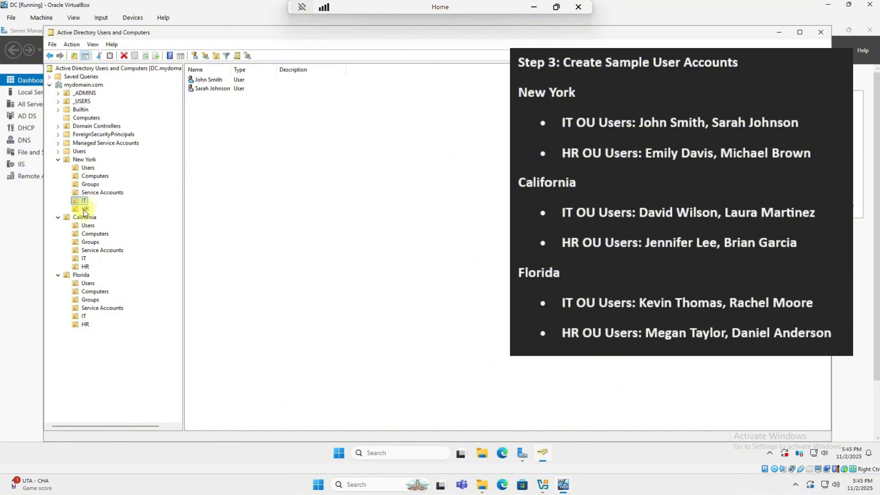
- Review users in New York HR, California IT/HR and Florida IT/HR, widening the Name column
left_click(85, 209)
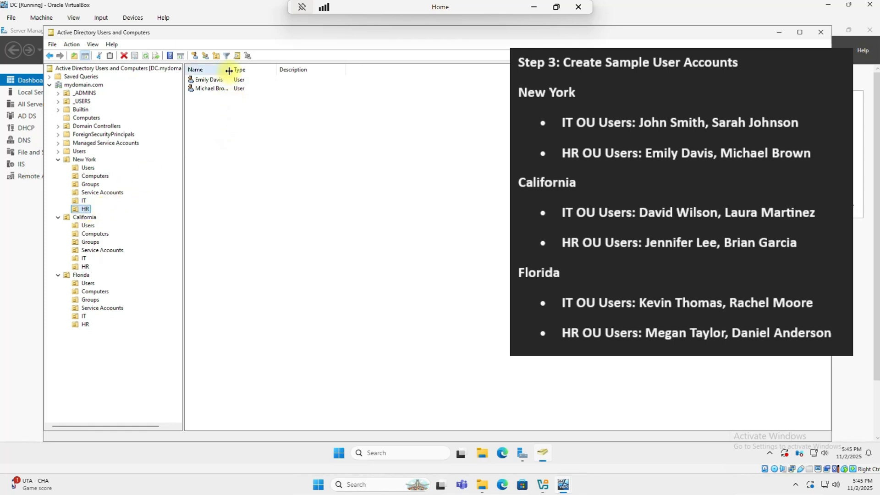
left_click_drag(231, 70, 260, 73)
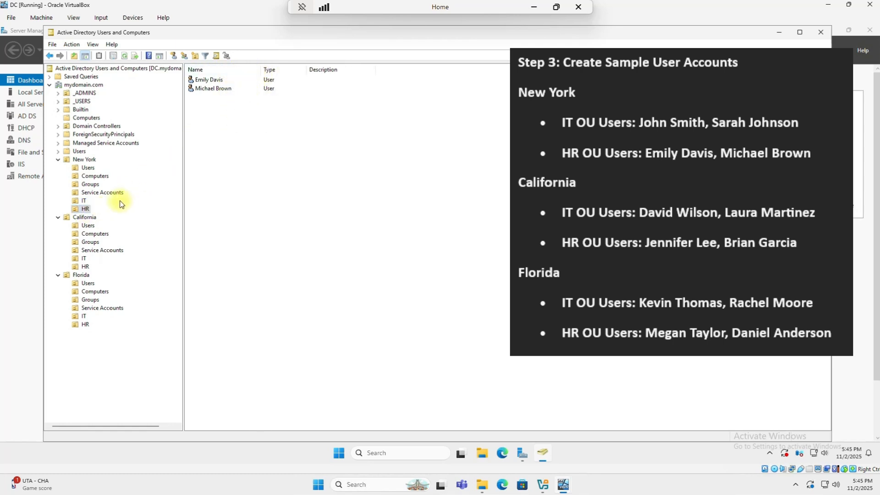
left_click(84, 258)
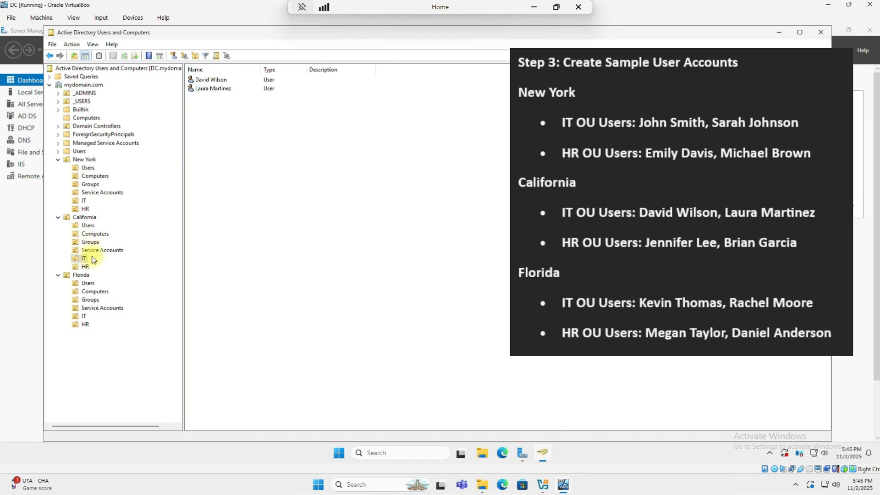
left_click(85, 268)
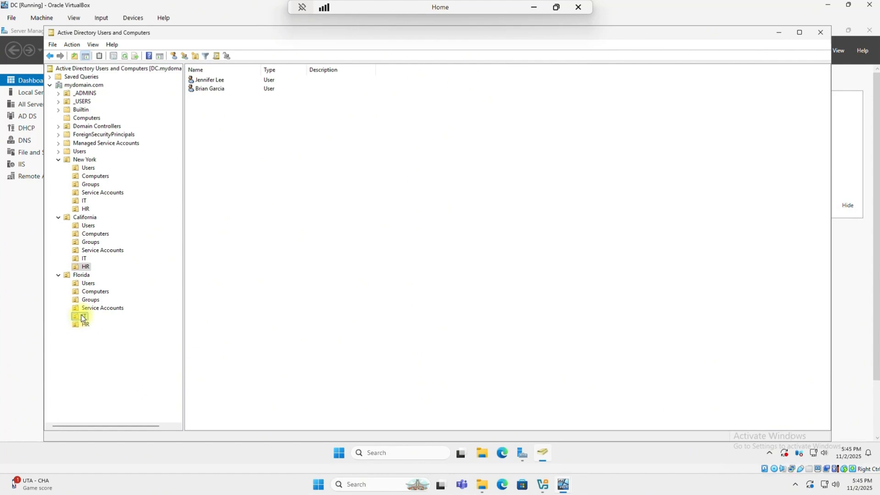
left_click(82, 316)
left_click(84, 325)
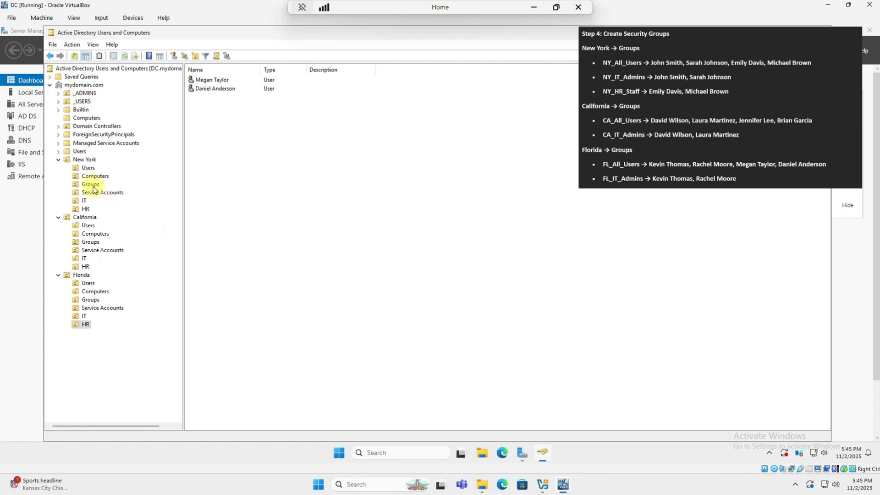
- Create the NY_ALL_USERS group in New York's Groups OU
left_click(93, 185)
right_click(93, 186)
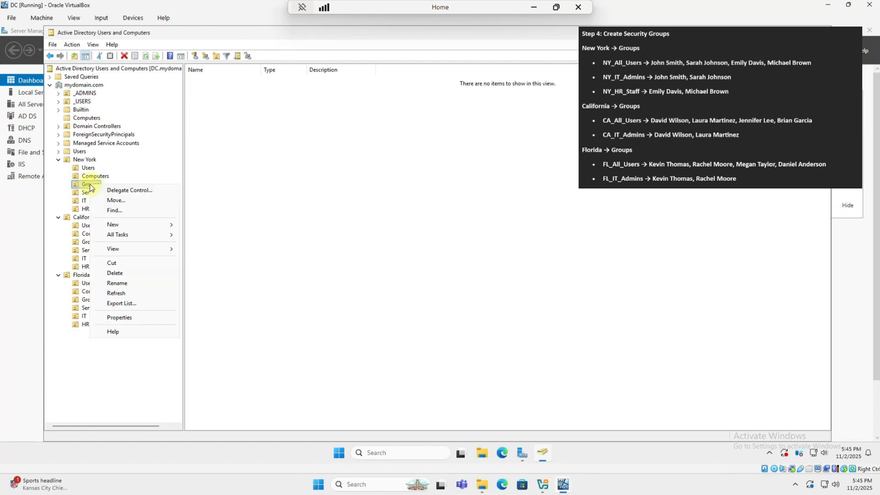
left_click(142, 226)
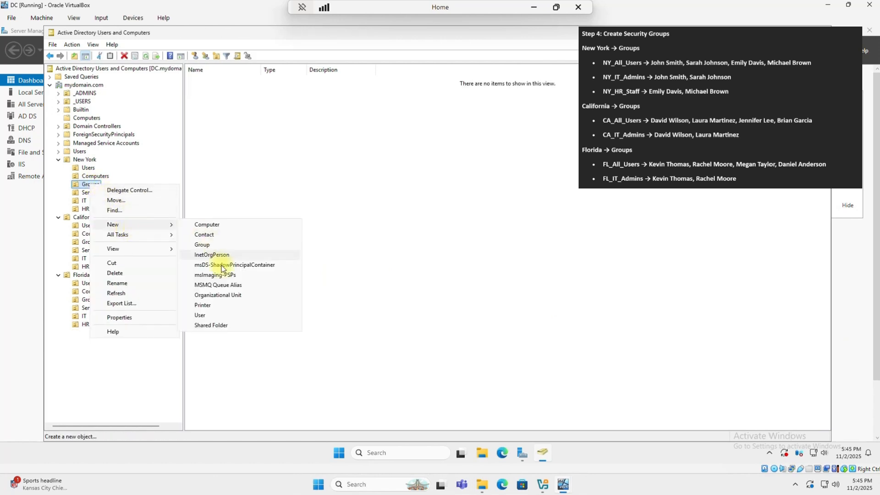
left_click(202, 245)
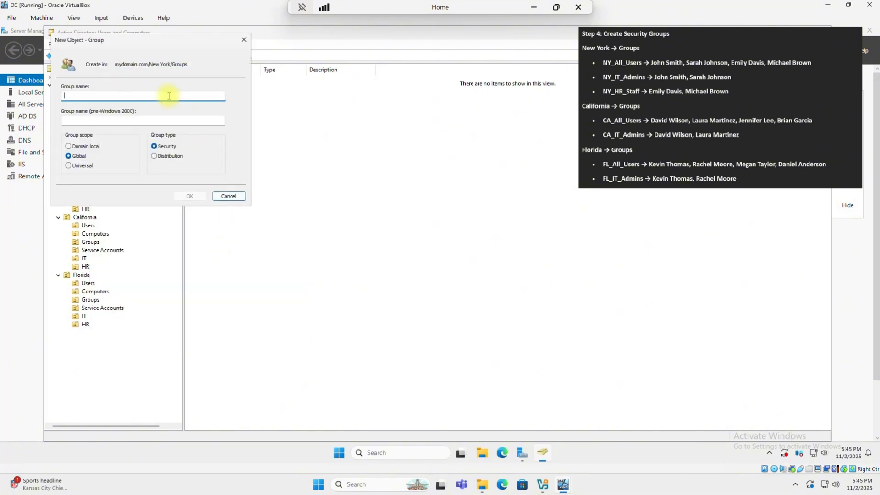
type("NY_ALL_USERS")
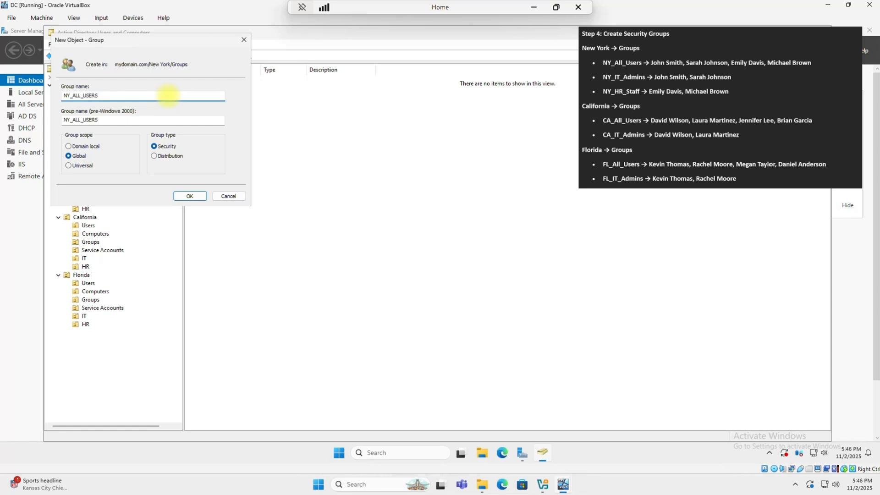
key("Return")
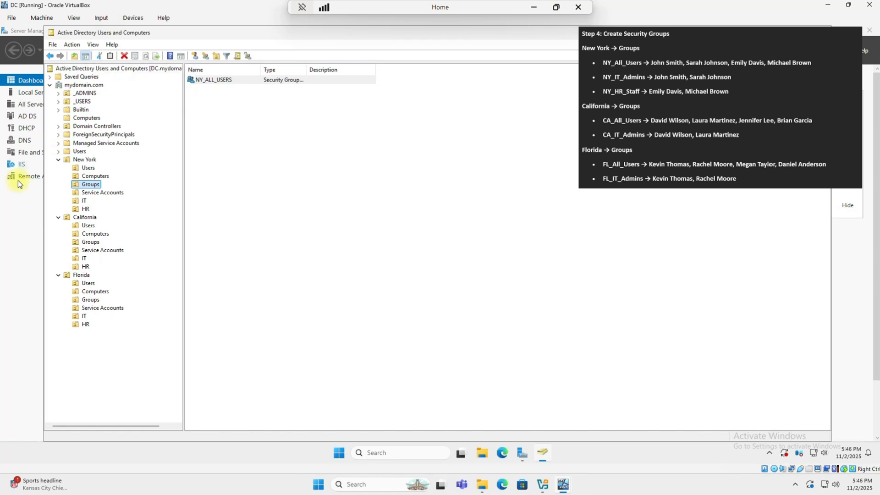
- Create the NY_IT_ADMIN group in New York's Groups OU
right_click(91, 185)
mouse_move(135, 225)
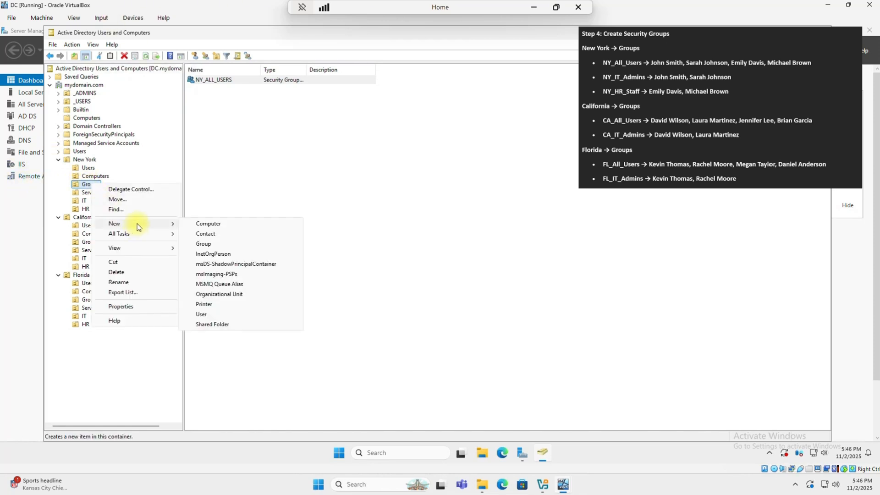
left_click(215, 246)
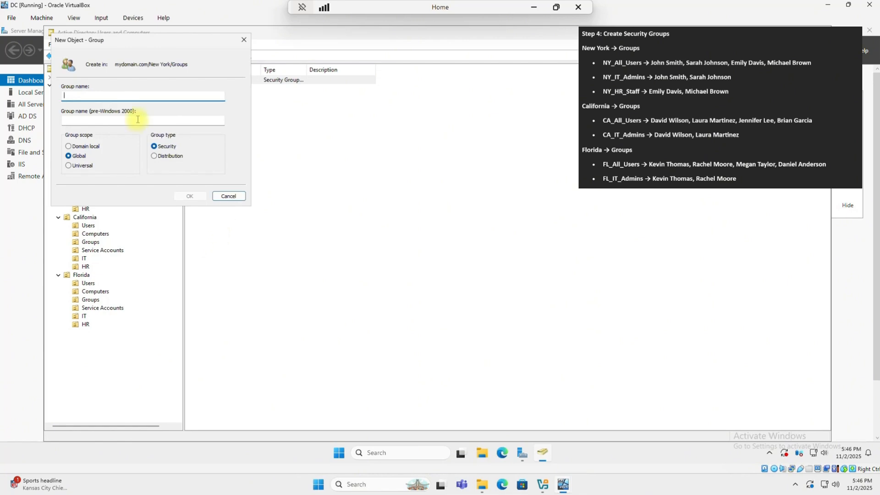
type("NY_IT_ADMIN")
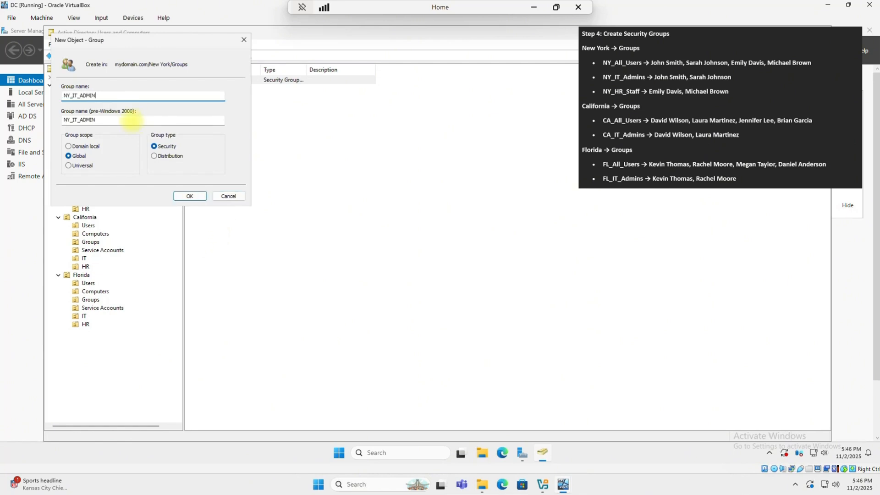
key("Return")
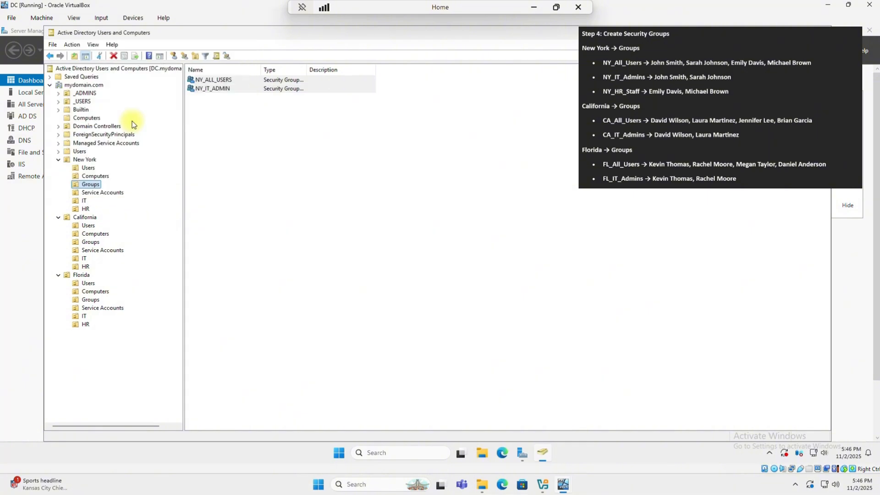
- Create the NY_HR_STAFF group in New York's Groups OU
right_click(99, 184)
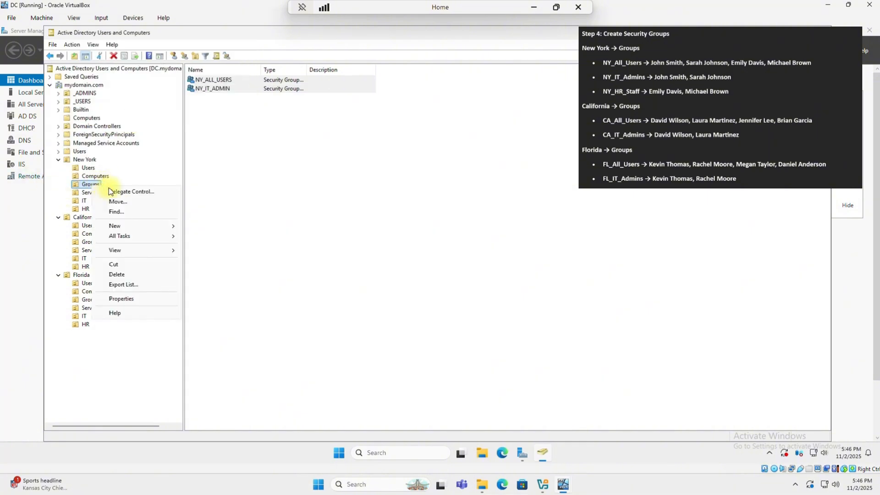
left_click(141, 226)
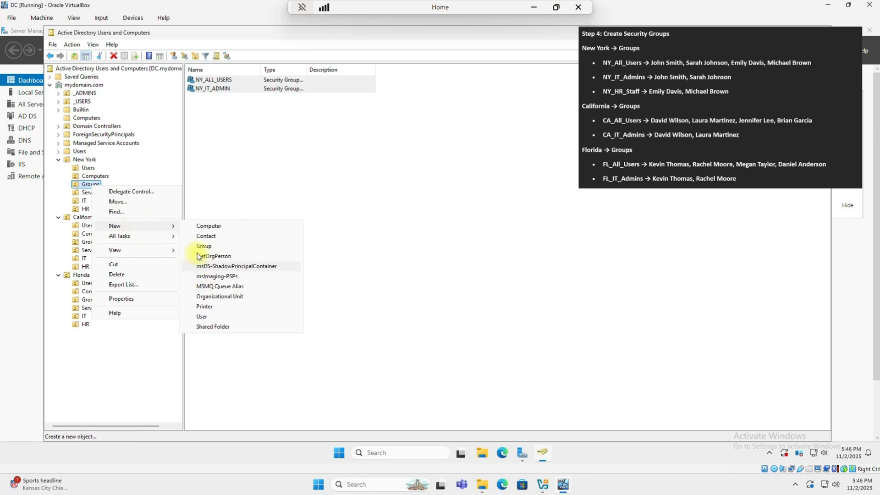
left_click(204, 246)
type("NY_")
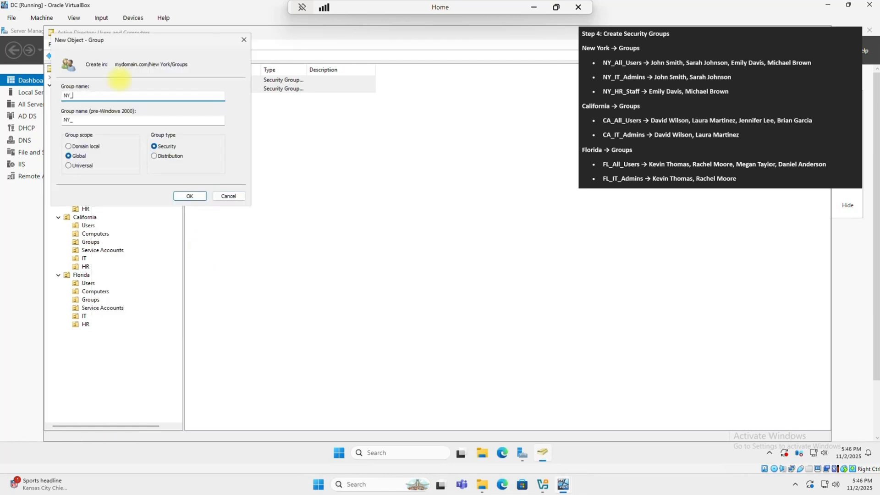
type("HR_STAFF")
key("Return")
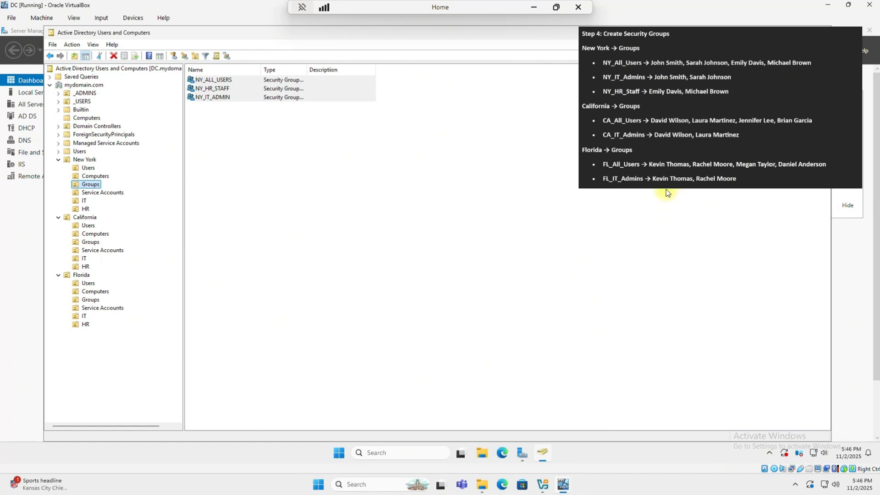
- Open the NY_ALL_USERS group's properties at its Members list
left_click(215, 81)
right_click(215, 81)
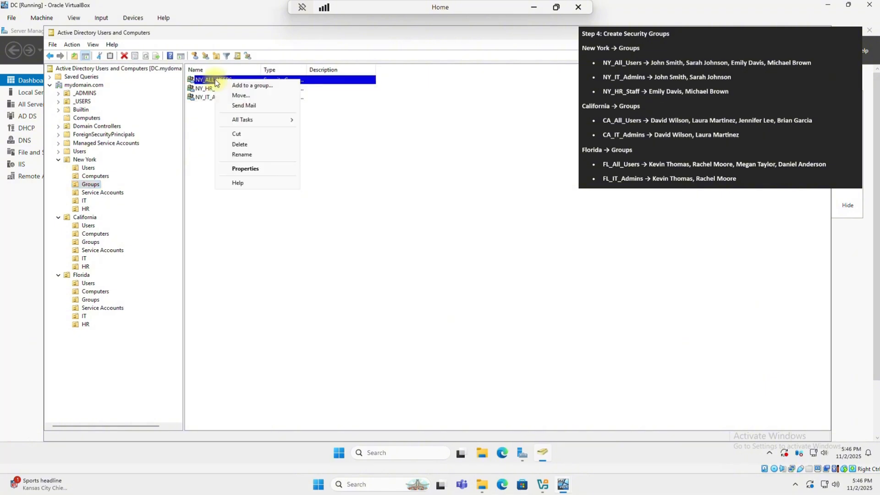
left_click(233, 169)
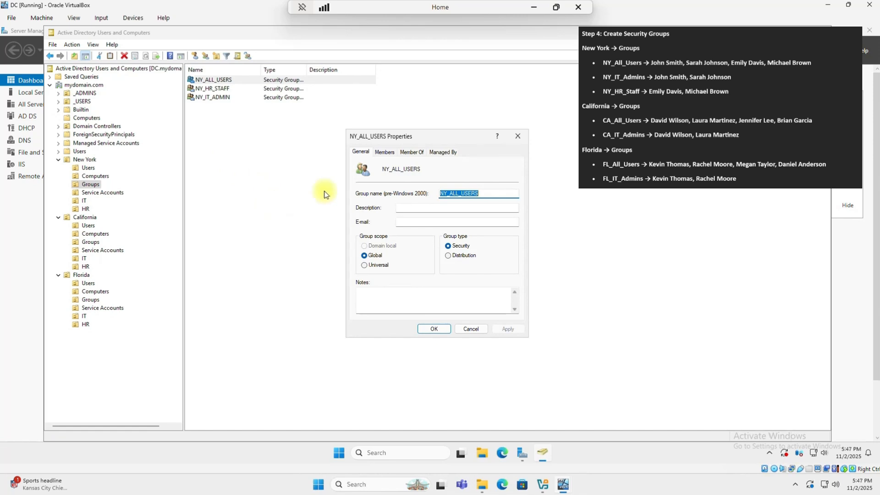
left_click(380, 153)
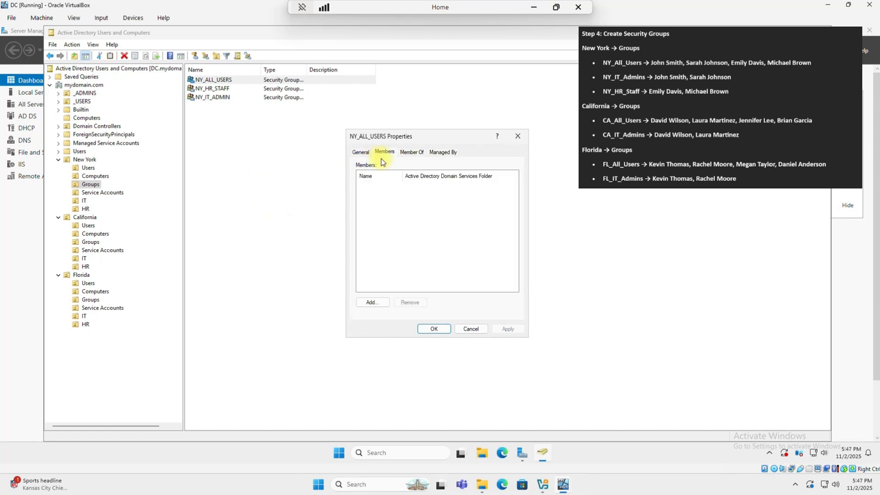
- Add both New York IT users as NY_ALL_USERS members
left_click(373, 302)
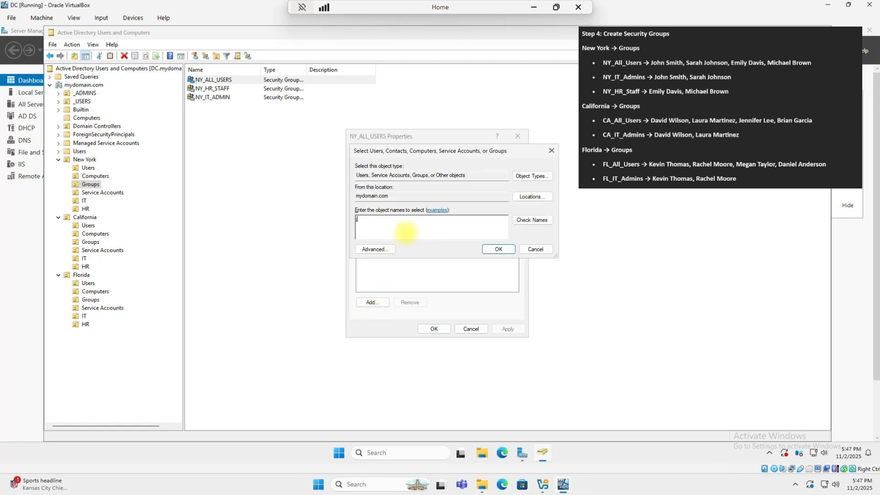
type("john smith")
key("Return")
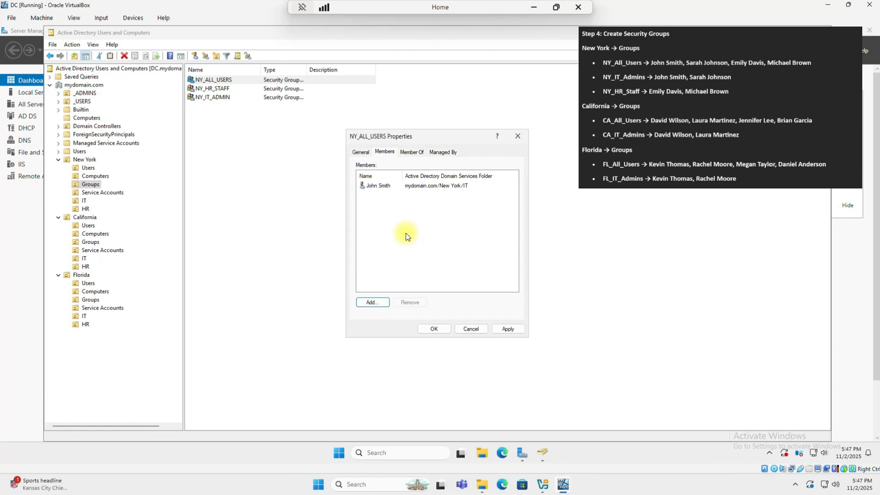
left_click(381, 187)
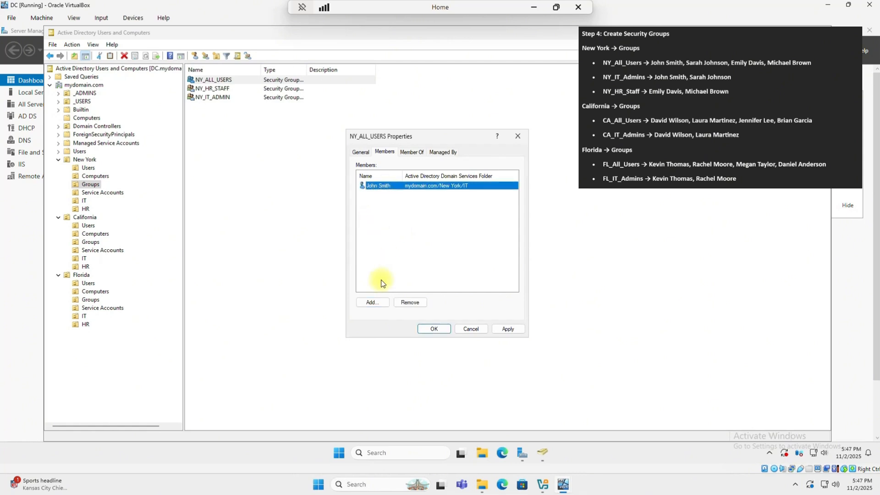
left_click(370, 302)
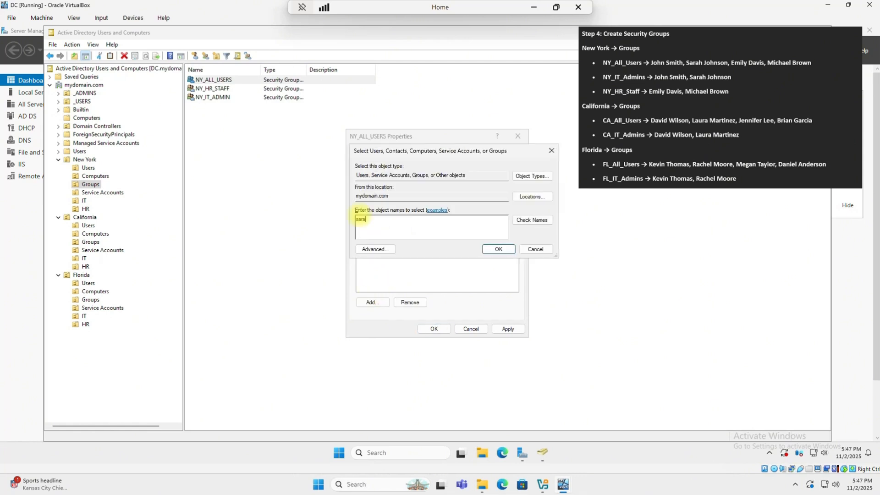
key("Return")
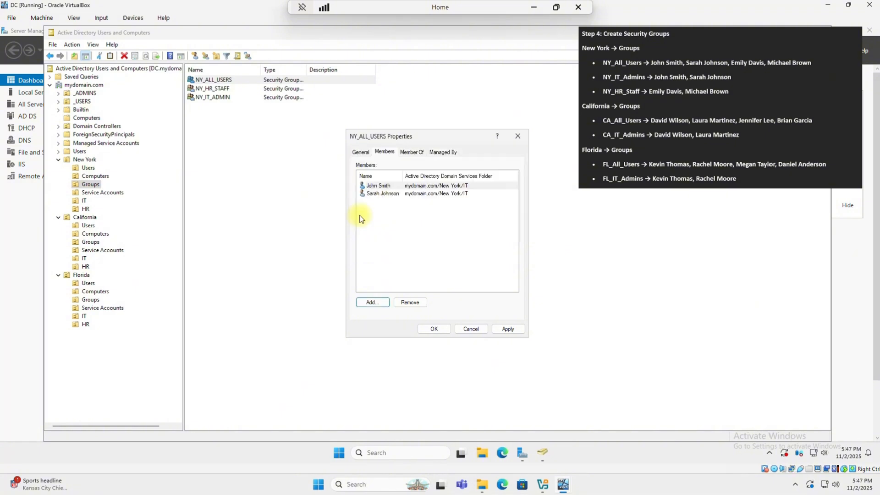
left_click(385, 195)
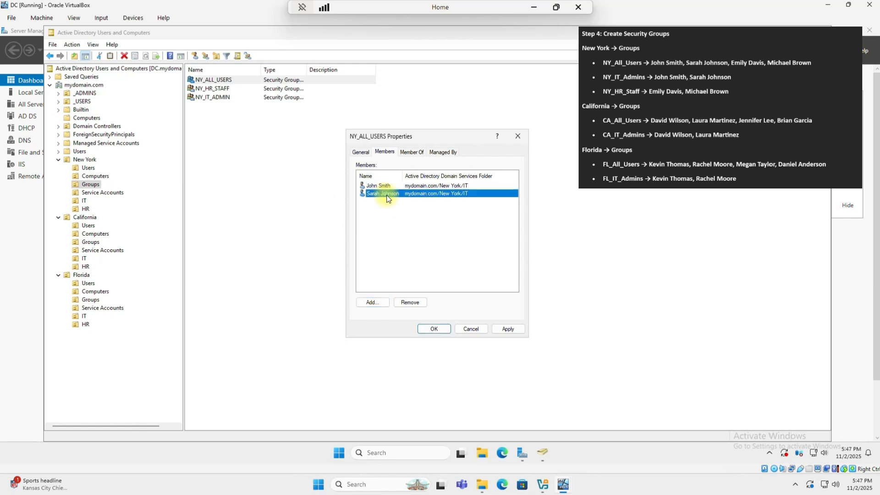
- Add both New York HR users as NY_ALL_USERS members, resolving names via Check Names
left_click(371, 304)
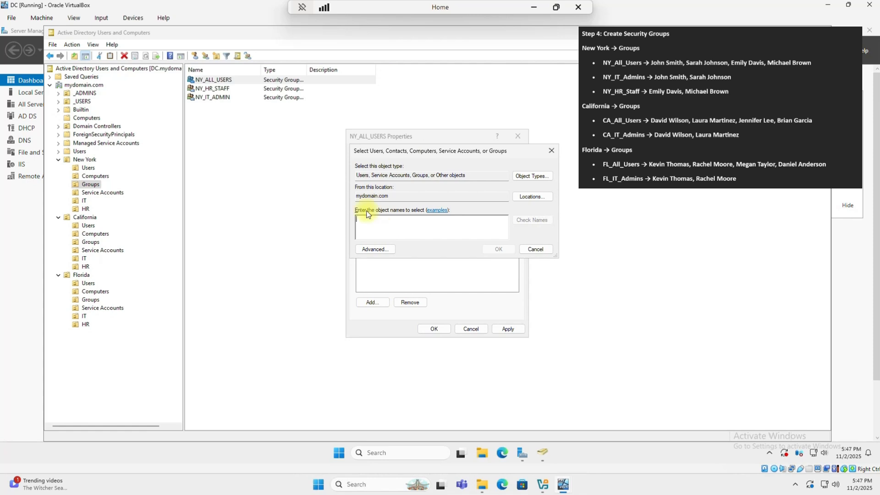
left_click(532, 220)
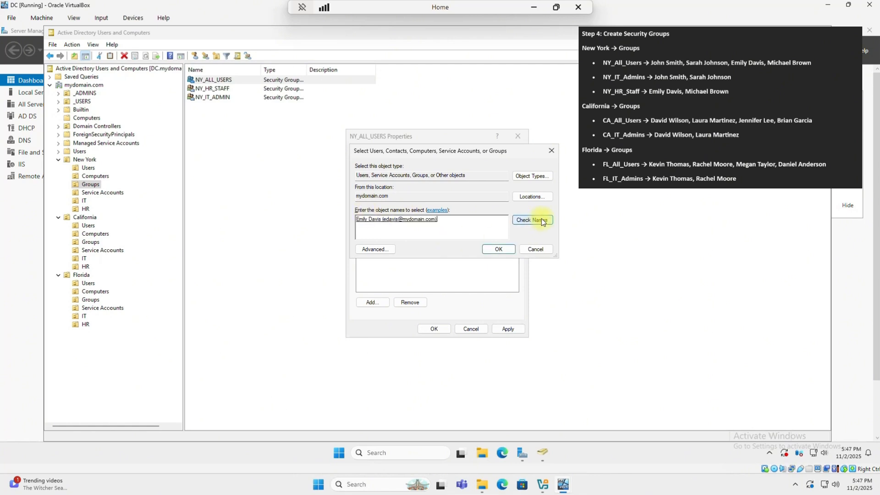
left_click(497, 250)
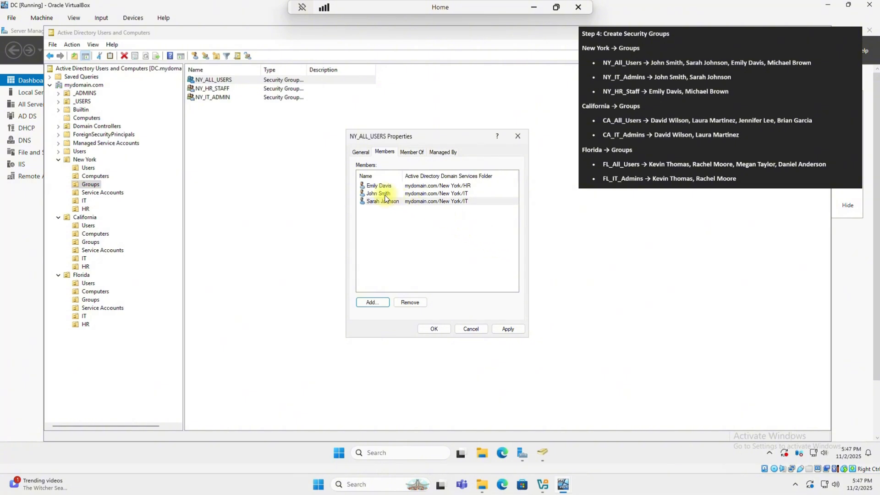
left_click(372, 302)
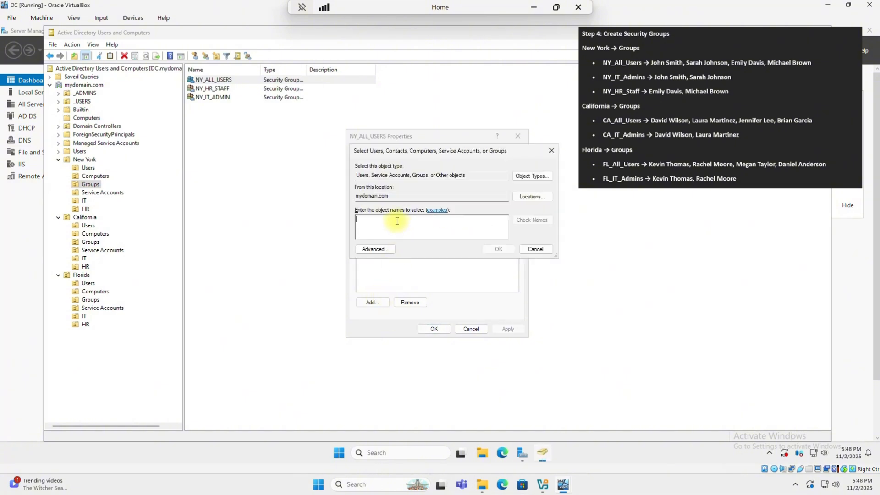
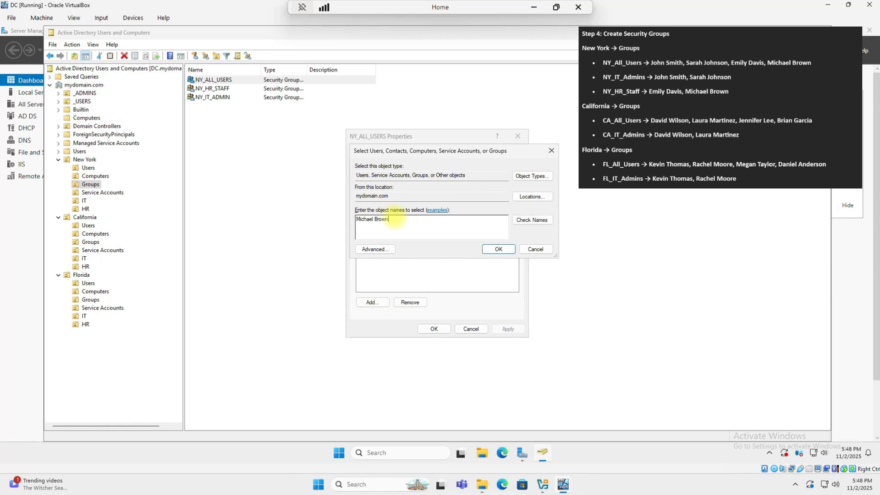
key("Return")
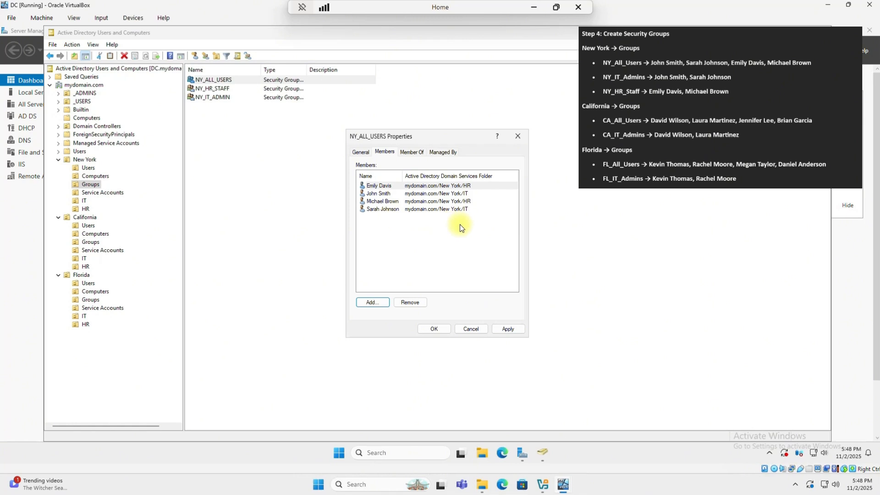
- Add both New York IT users to NY_IT_ADMIN's members and apply the change
left_click(252, 97)
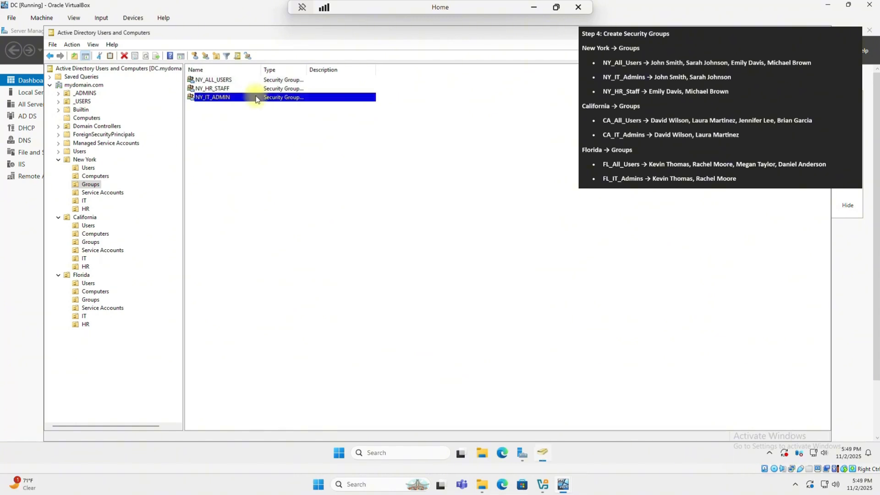
right_click(255, 98)
left_click(289, 189)
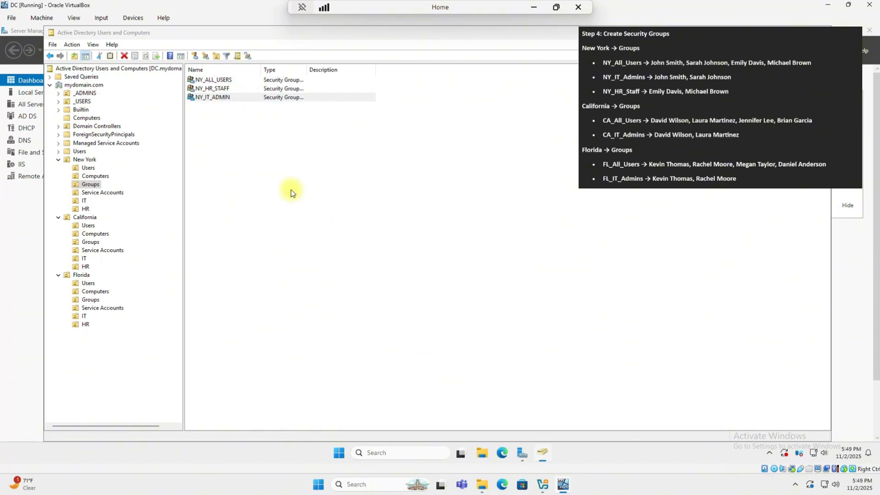
left_click(405, 177)
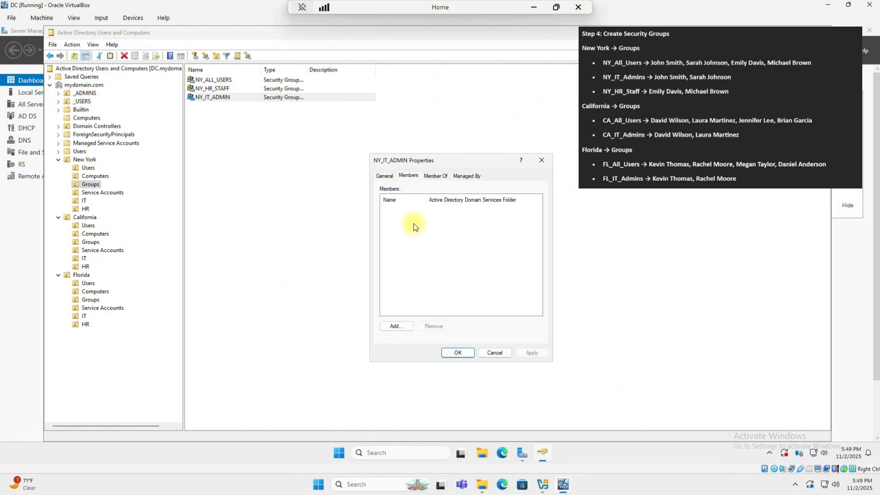
left_click(404, 326)
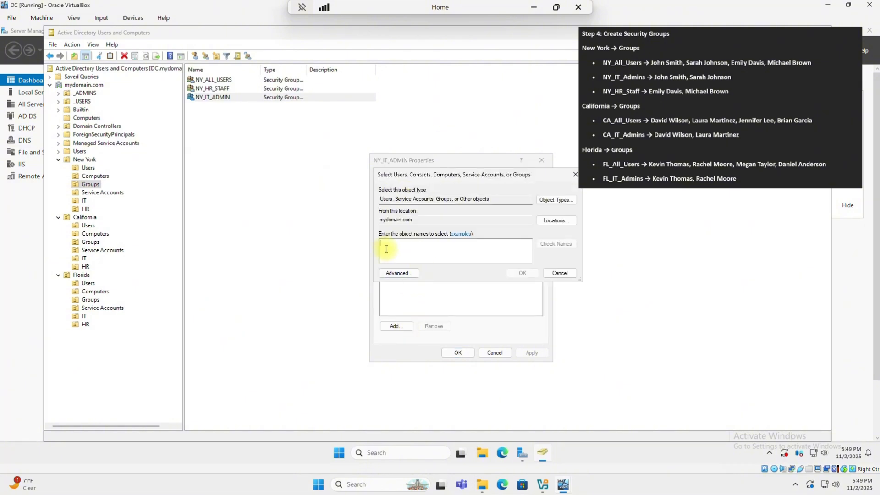
type("John")
key("Return")
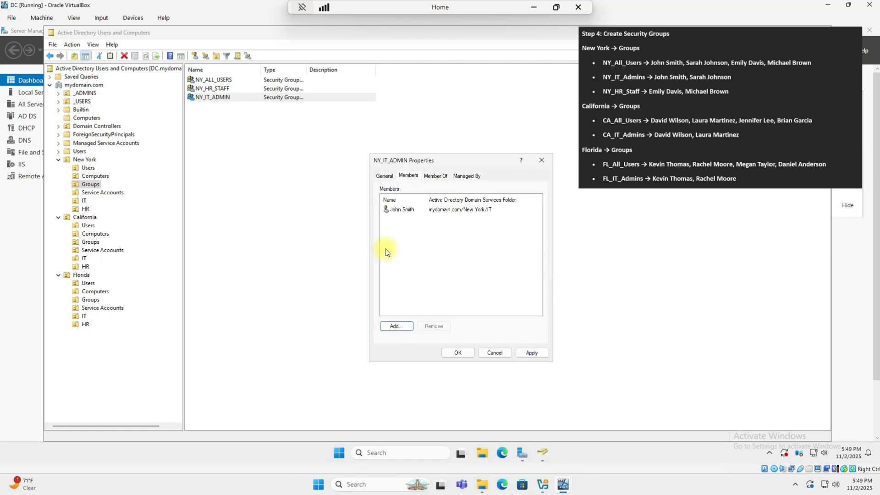
key("Return")
type("sarah")
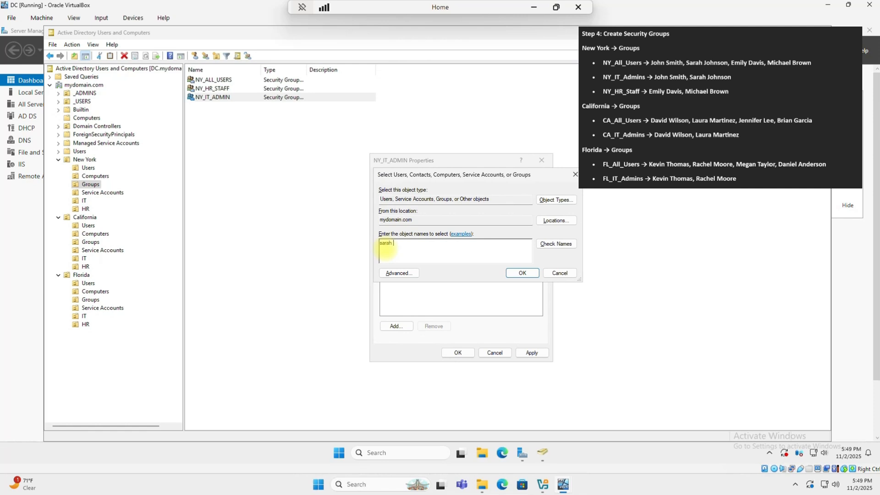
key("Return")
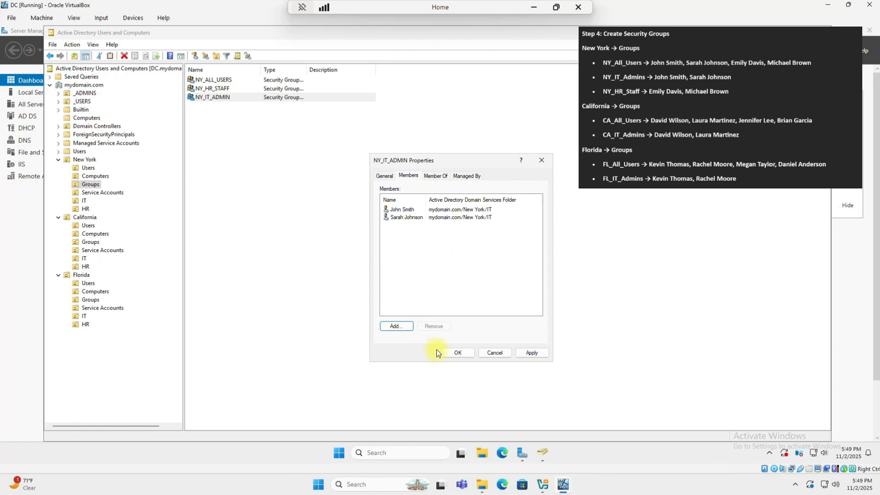
left_click(532, 352)
- Add both New York HR users to NY_HR_STAFF's members and close its properties
left_click(460, 353)
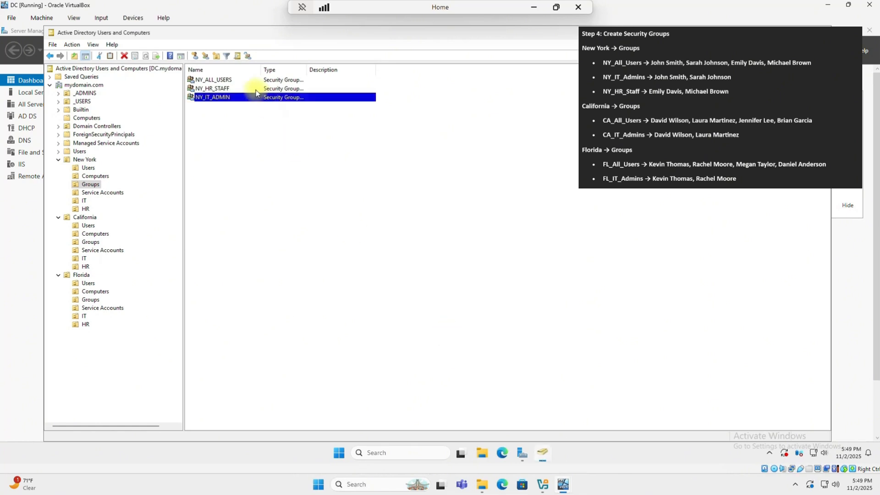
left_click(220, 90)
right_click(220, 92)
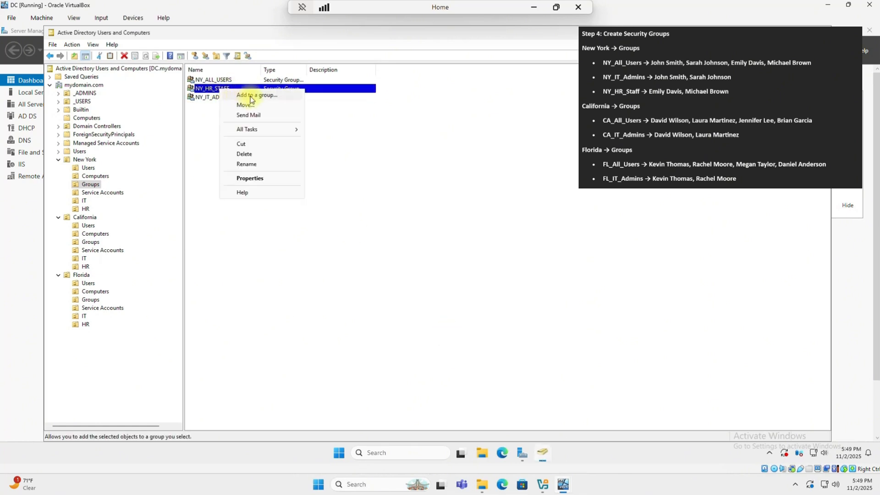
left_click(251, 178)
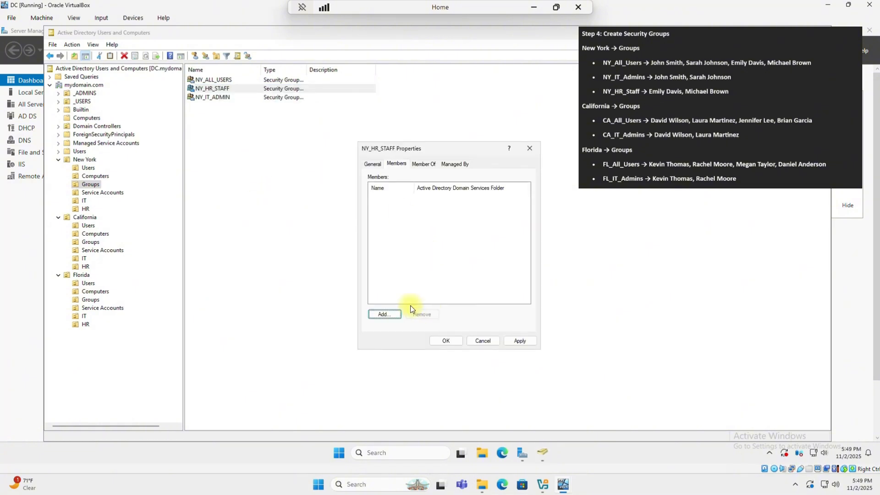
left_click(384, 314)
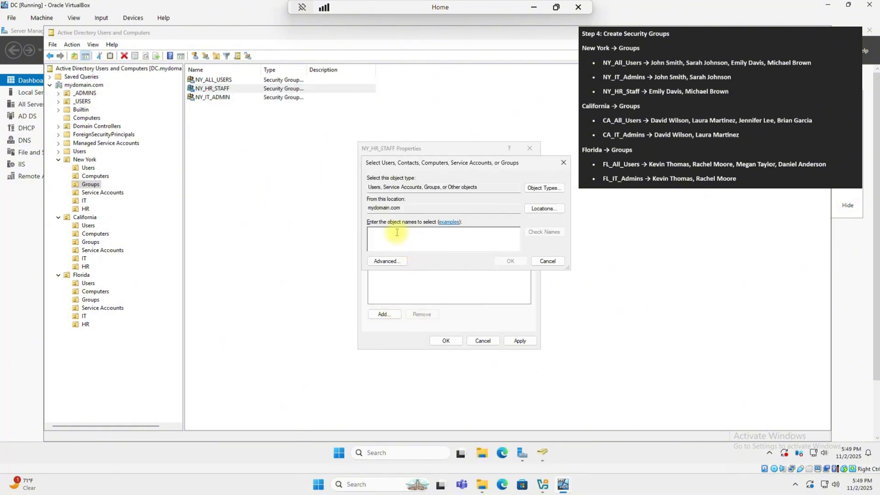
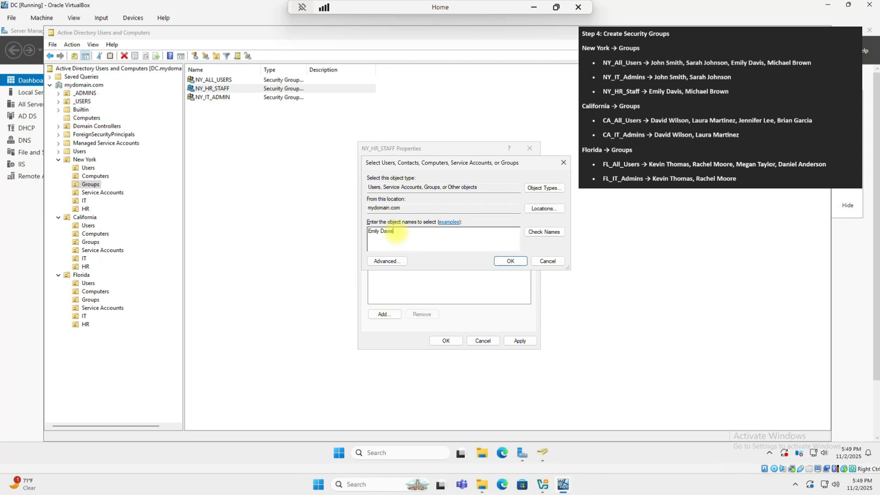
left_click(546, 232)
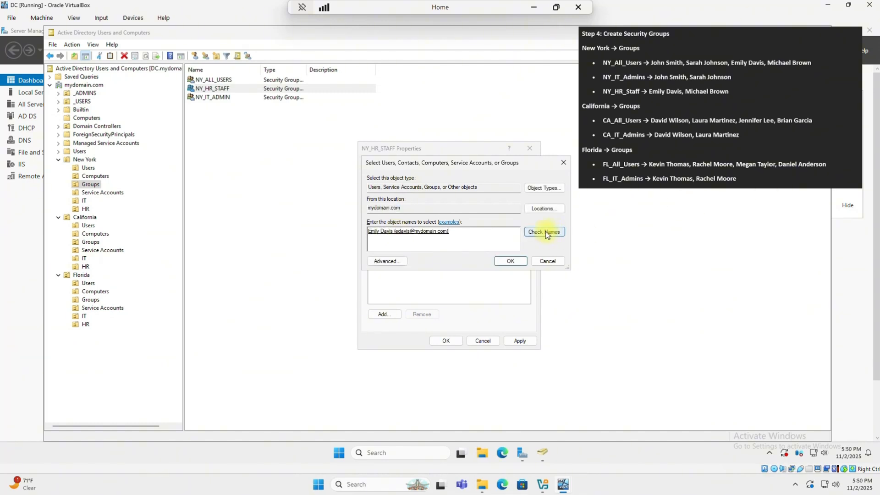
left_click(507, 257)
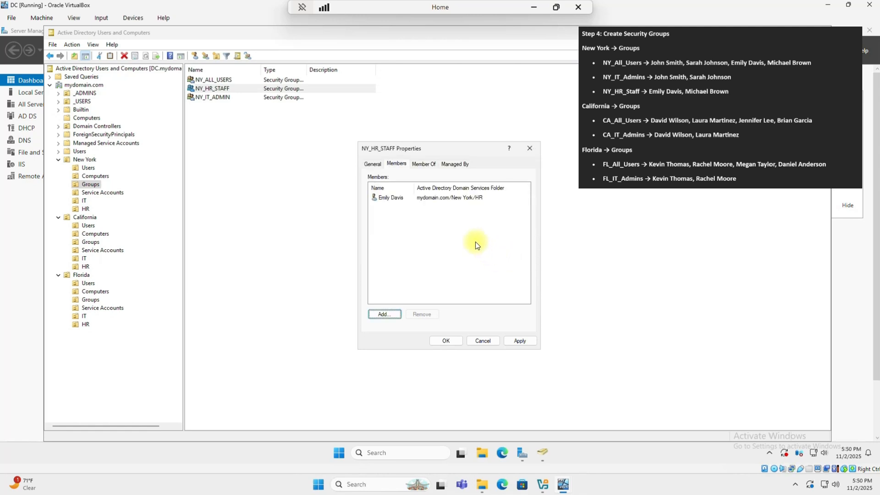
left_click(385, 313)
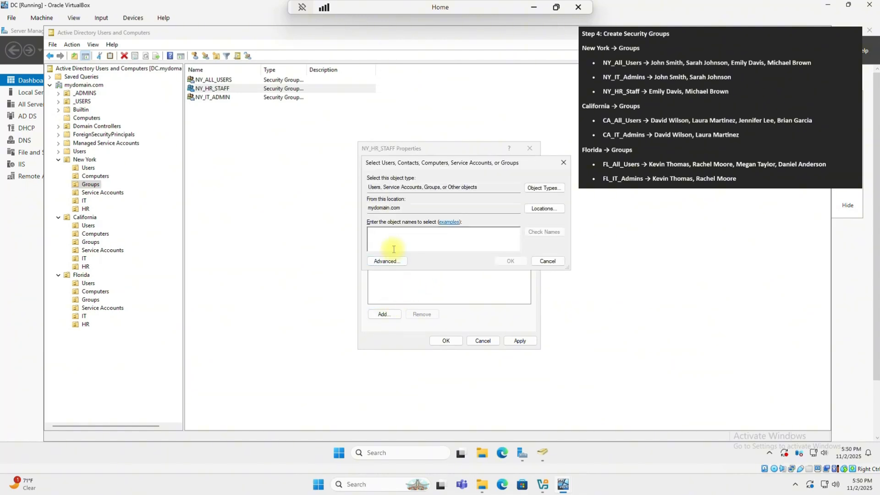
key("Return")
left_click(492, 342)
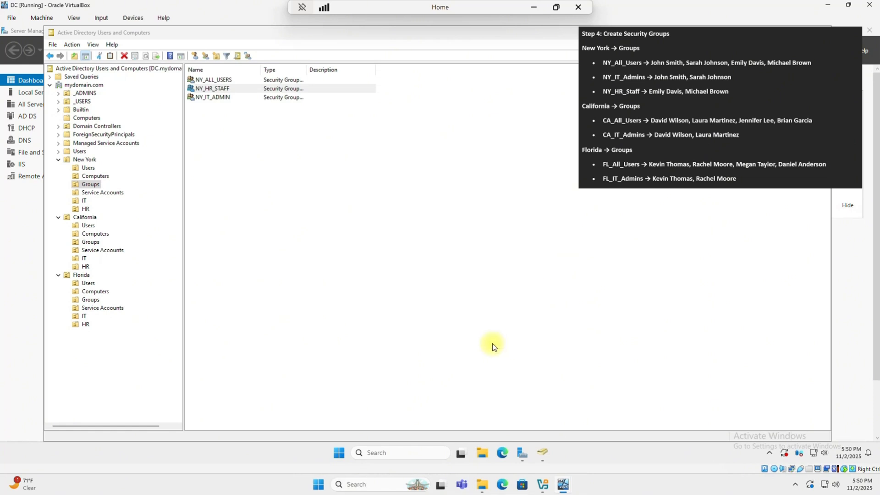
- Verify the member lists of NY_ALL_USERS and NY_HR_STAFF
double_click(206, 81)
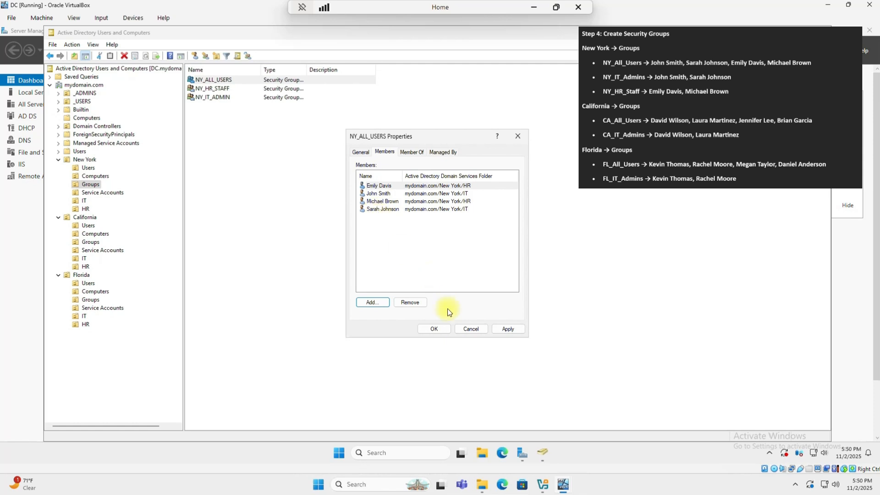
left_click(498, 329)
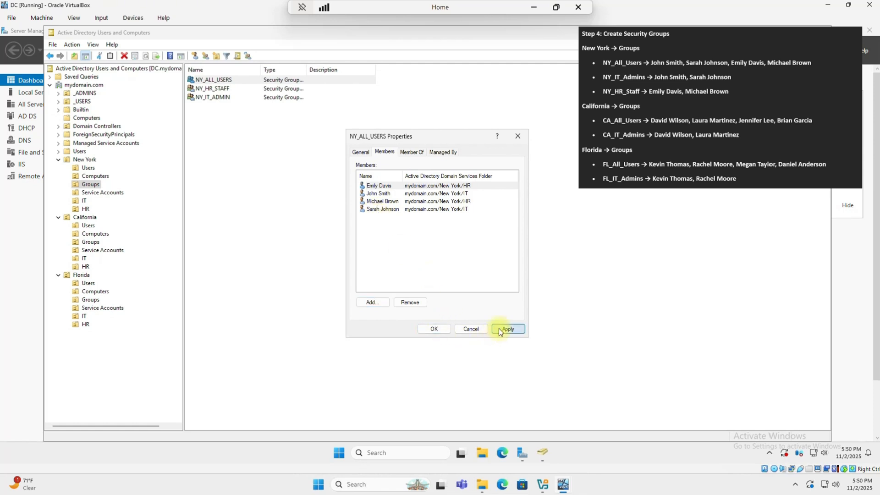
left_click(444, 328)
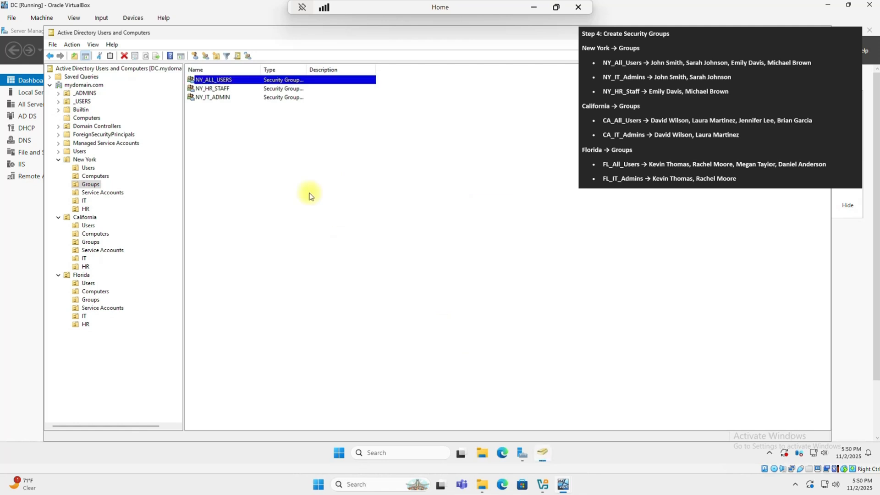
left_click(222, 97)
left_click(222, 91)
right_click(222, 91)
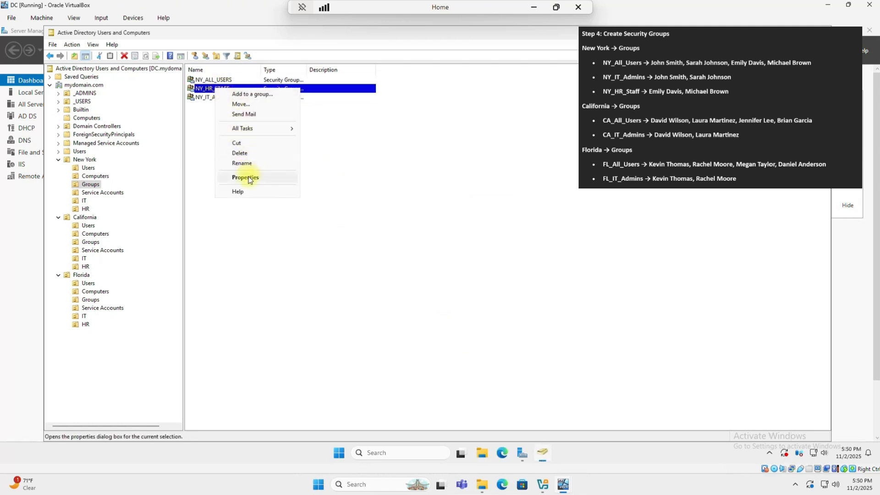
left_click(250, 183)
left_click(384, 152)
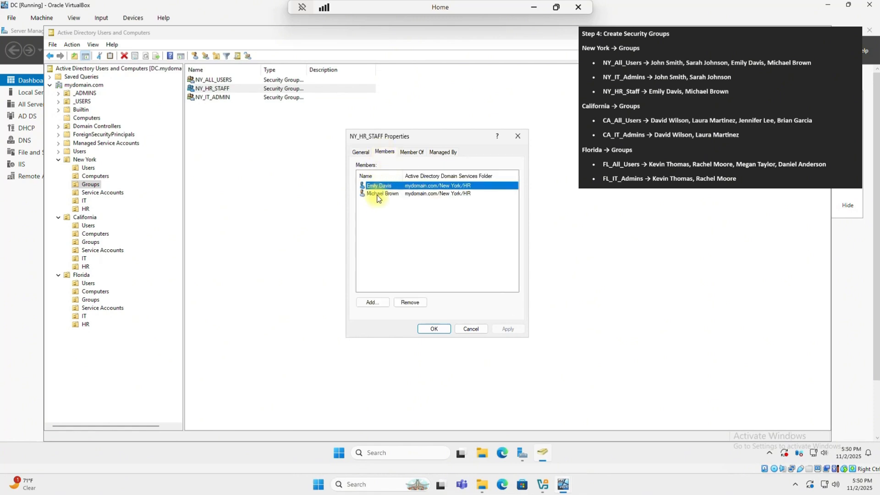
key("Escape")
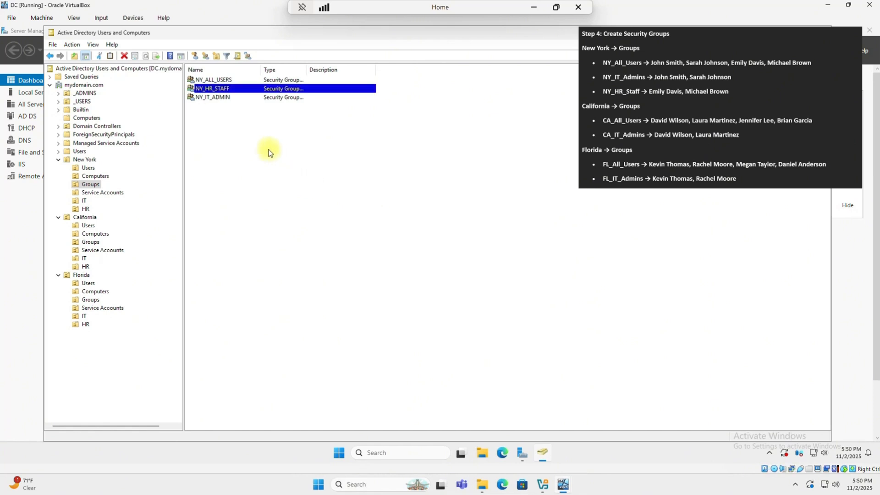
- Verify NY_IT_ADMIN's members, then show the empty California Groups container
left_click(216, 99)
right_click(217, 100)
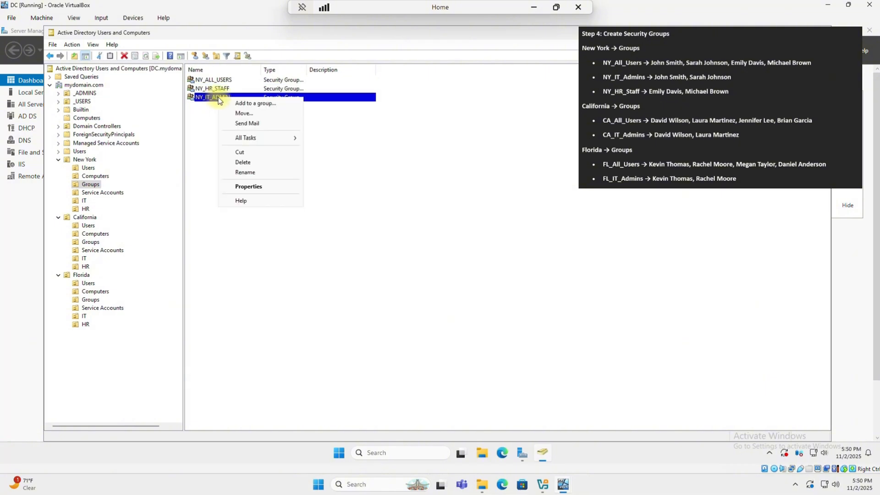
left_click(248, 186)
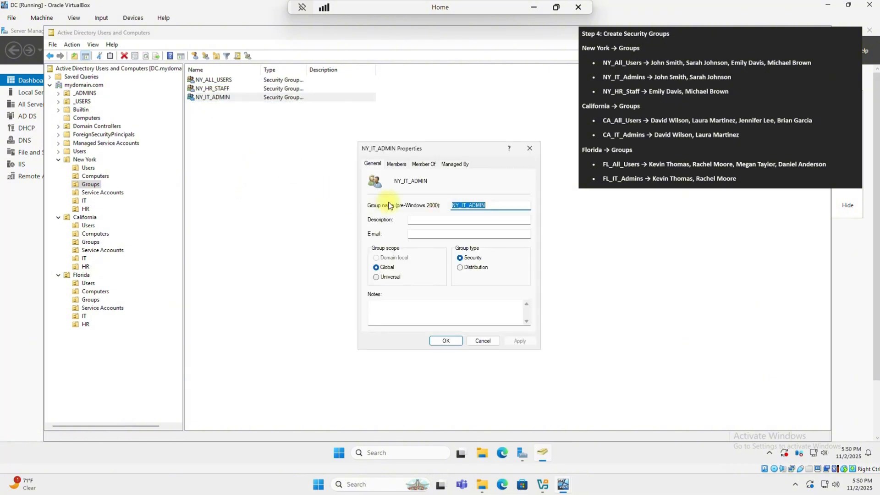
left_click(395, 164)
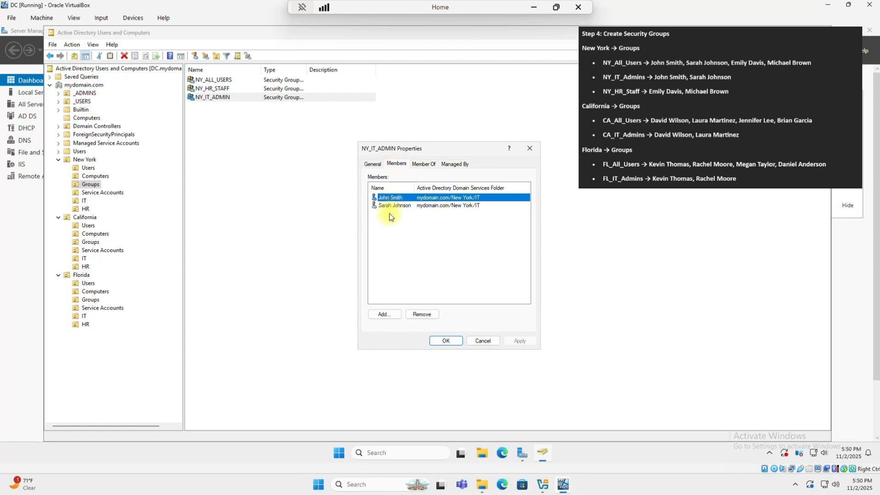
left_click(448, 341)
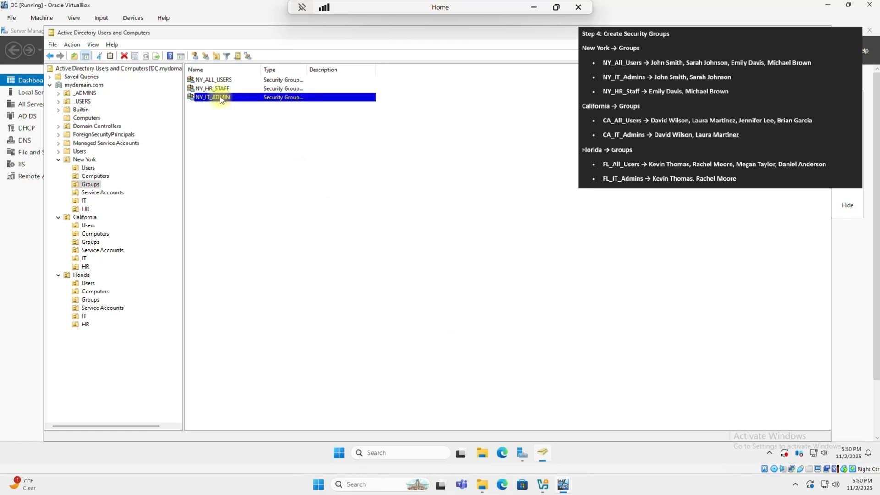
left_click(90, 243)
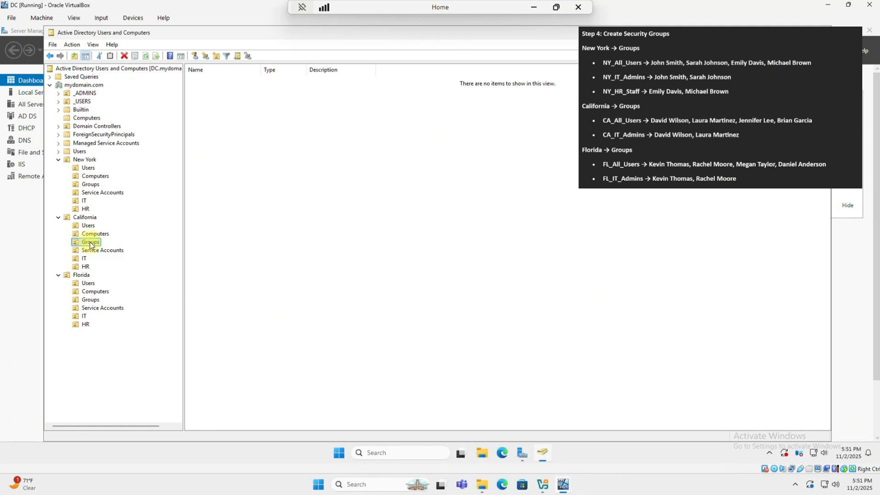
- Create the global security group CA_ALL_USERS in California's Groups container
right_click(90, 244)
mouse_move(142, 284)
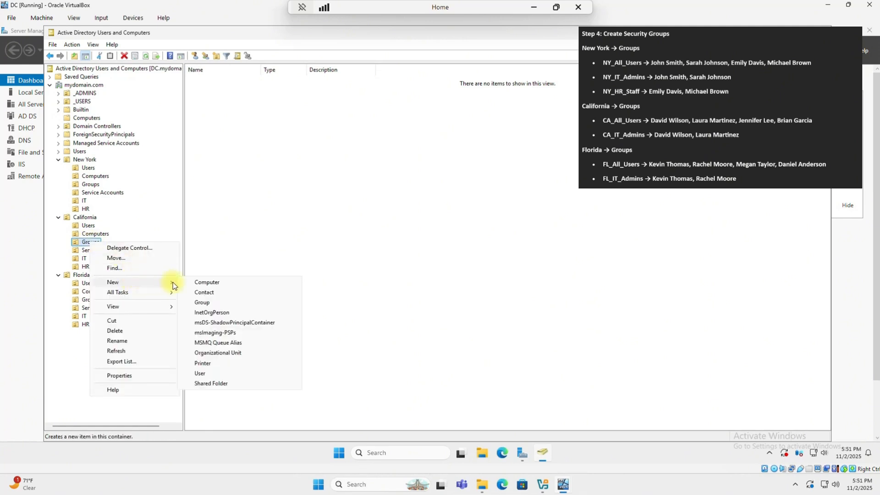
left_click(212, 305)
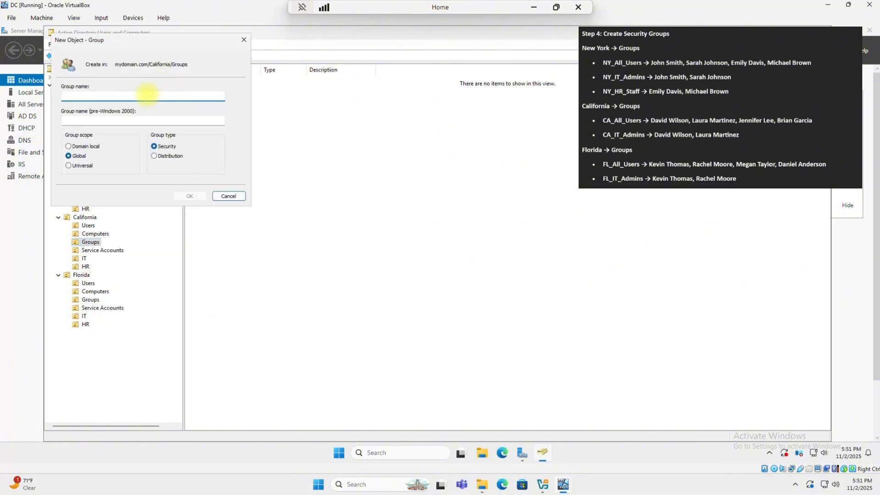
type("CA_ALL_")
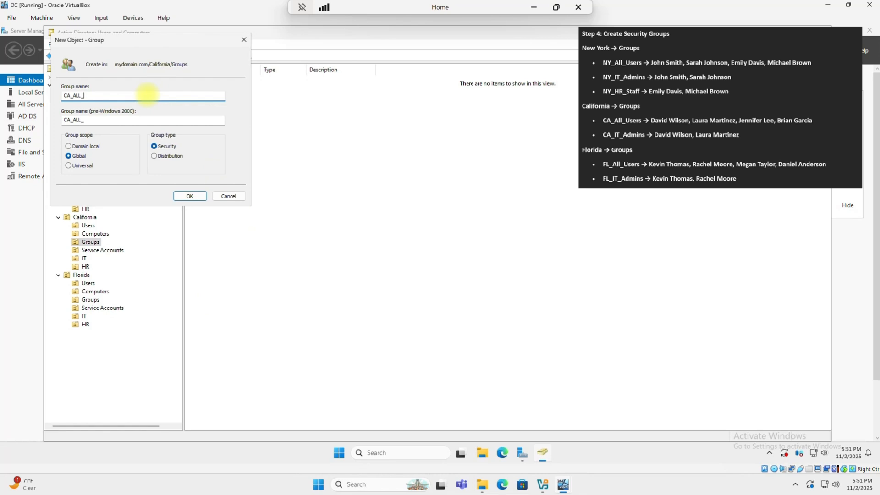
type("USERS")
key("Return")
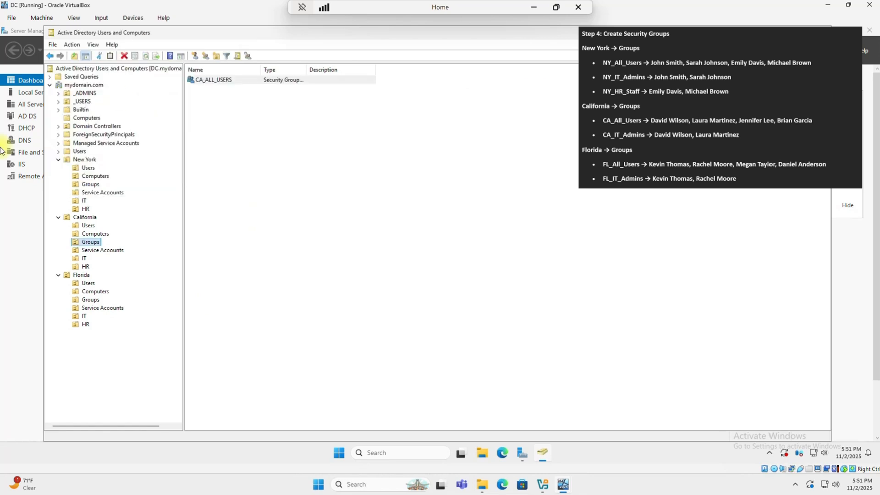
- Create a second security group, CA_IT_ADMINS, in the same California Groups container
right_click(94, 249)
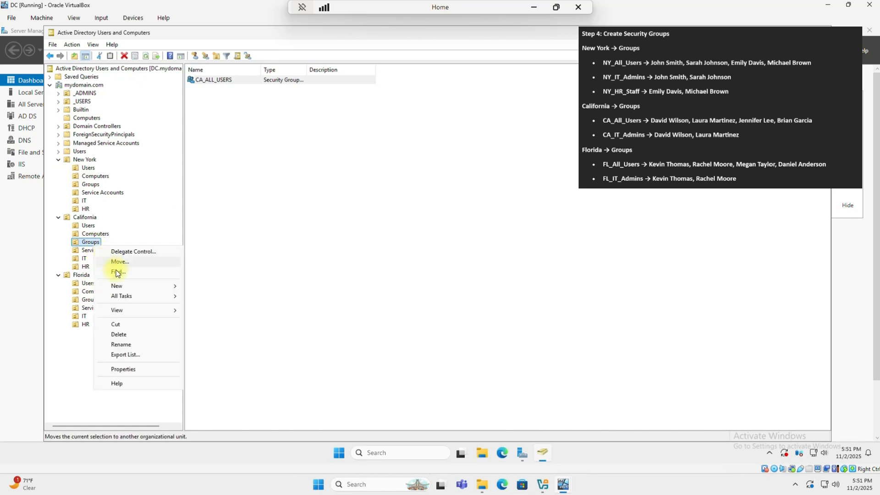
mouse_move(175, 288)
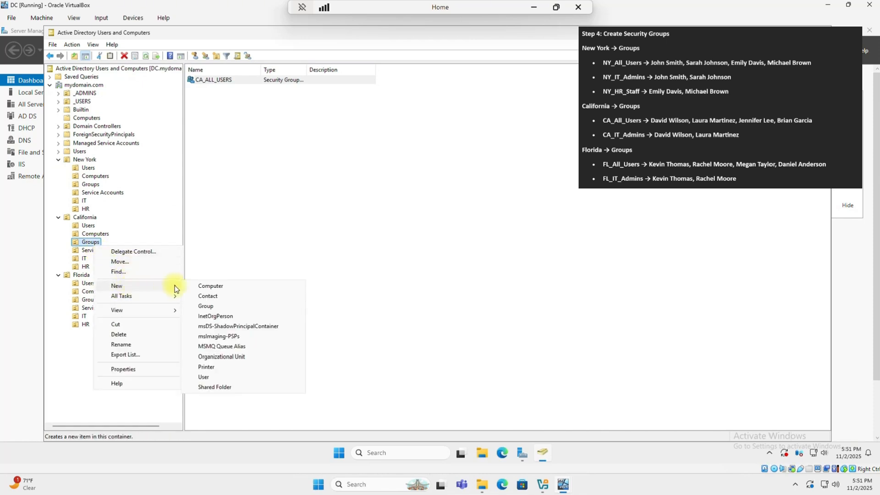
left_click(207, 307)
type("c")
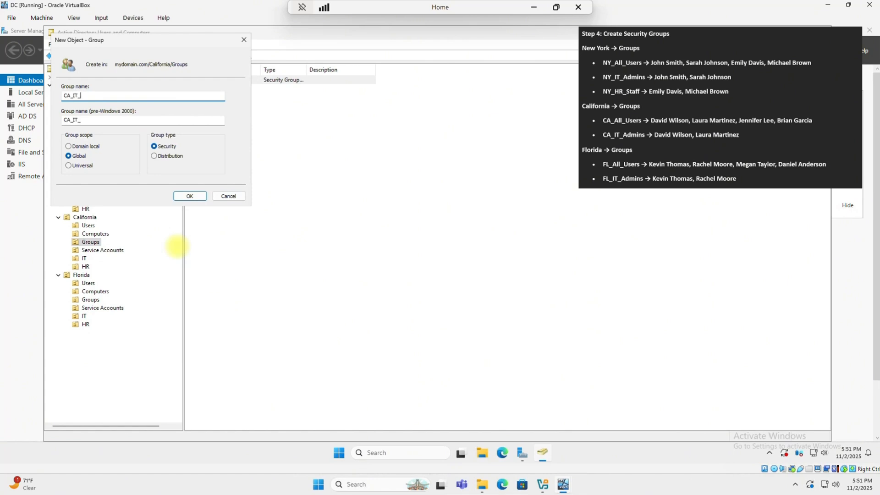
type("A_IT_ADMINS")
key("Return")
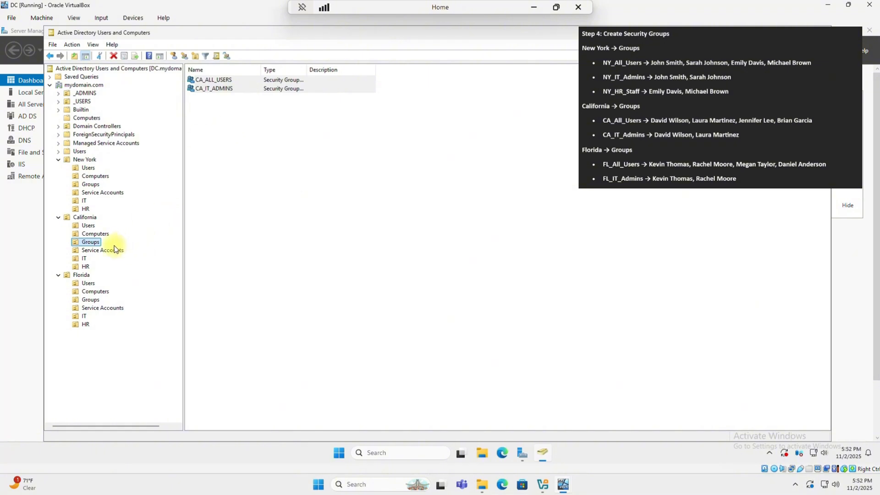
- Open CA_ALL_USERS's Members list and add the first two California users
right_click(224, 80)
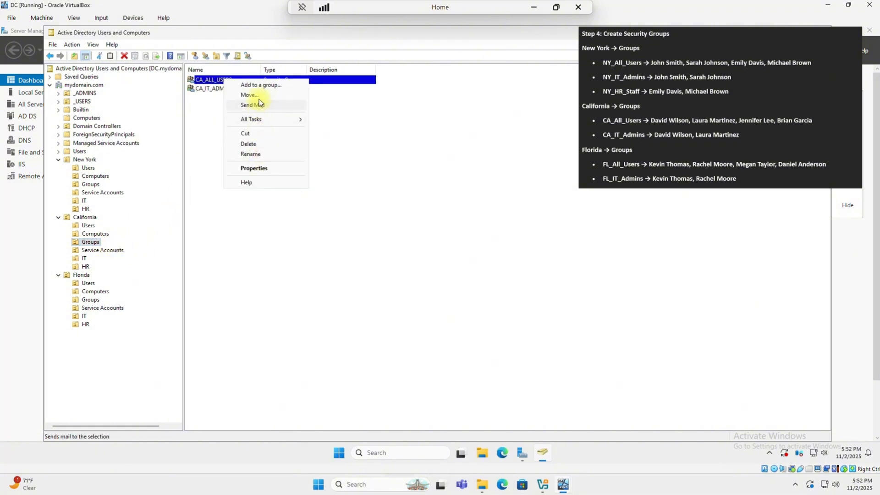
left_click(254, 168)
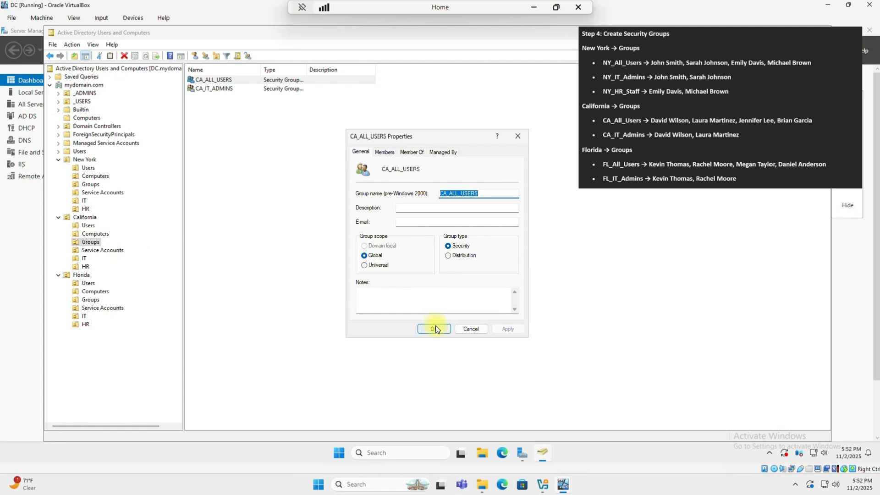
left_click(384, 151)
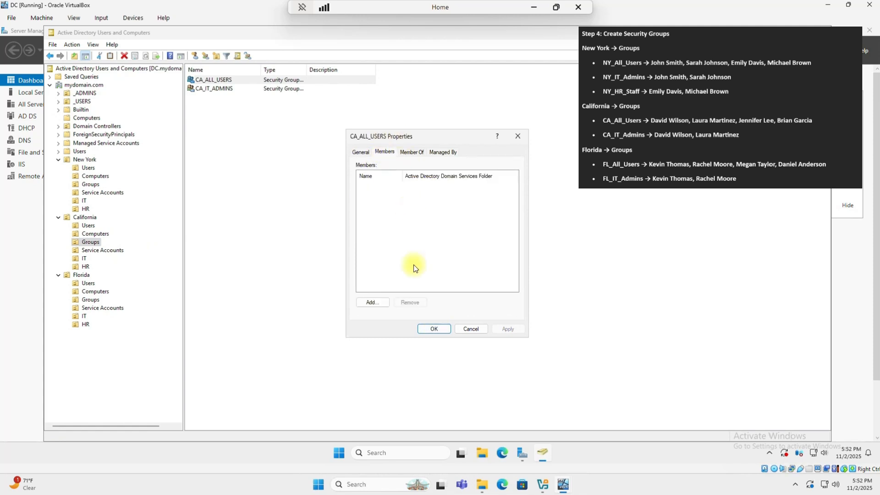
left_click(372, 302)
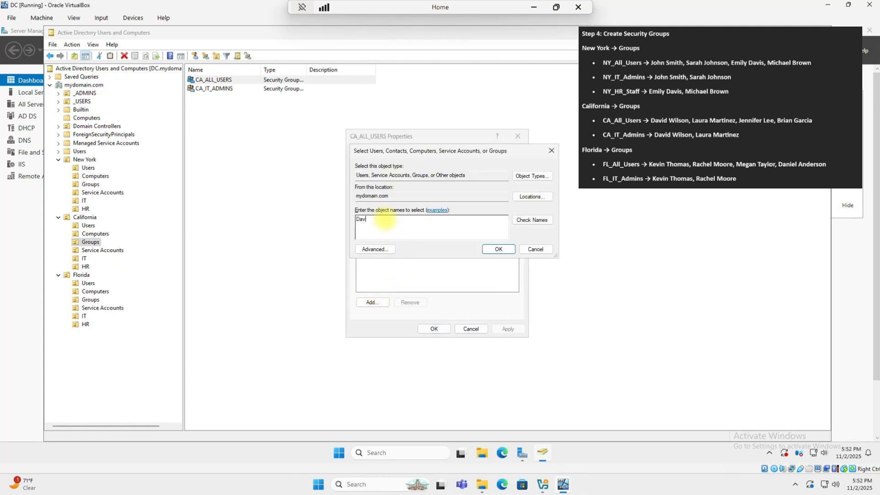
key("Return")
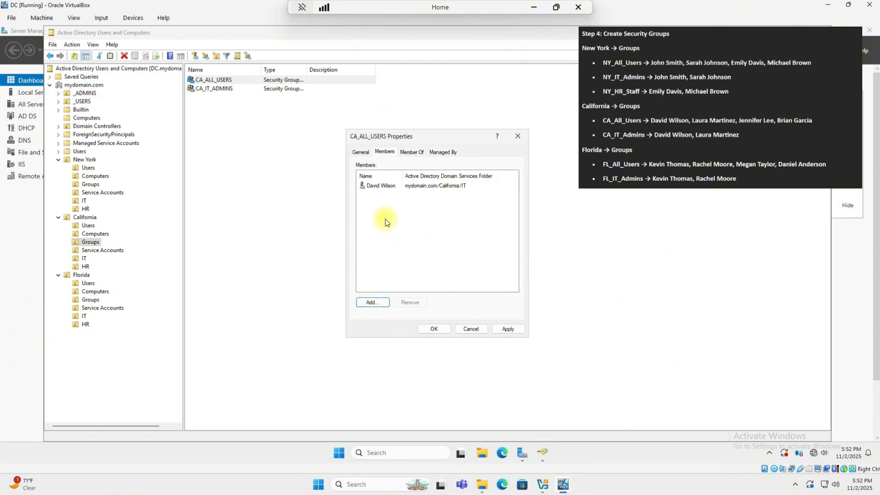
key("Return")
type("L")
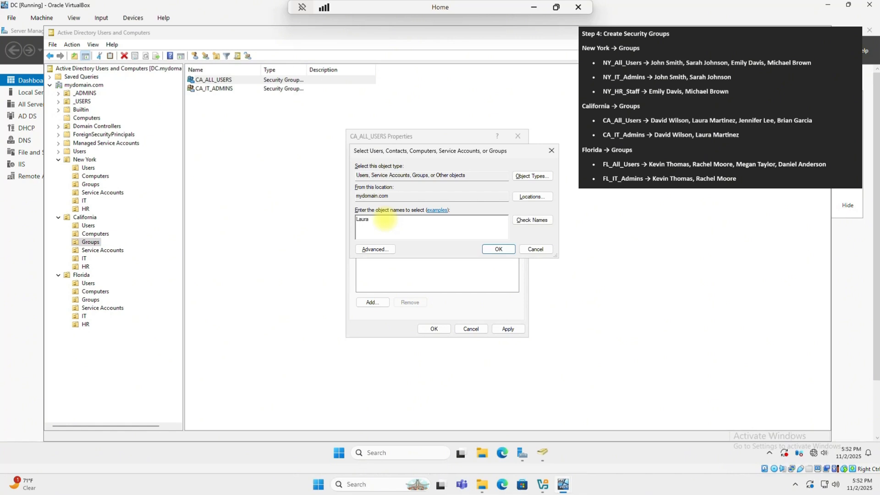
type("aura")
key("Return")
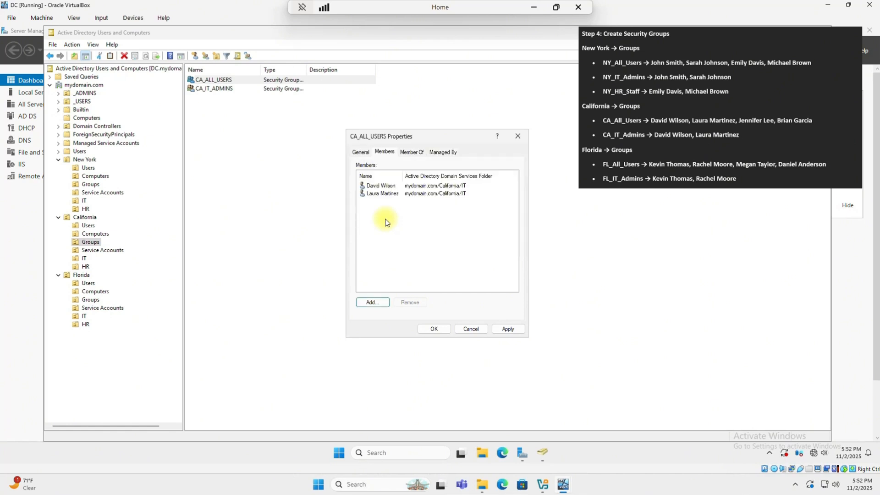
- Add two more California users to CA_ALL_USERS and save the four-member list
key("Return")
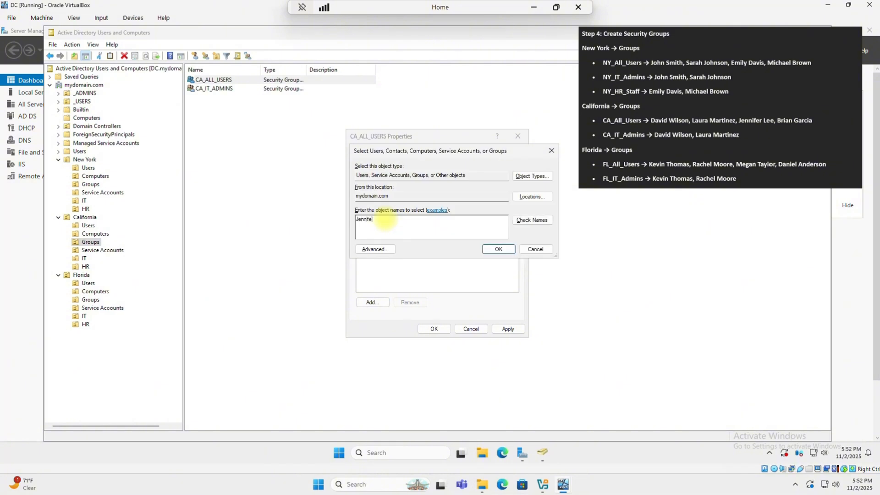
key("Return")
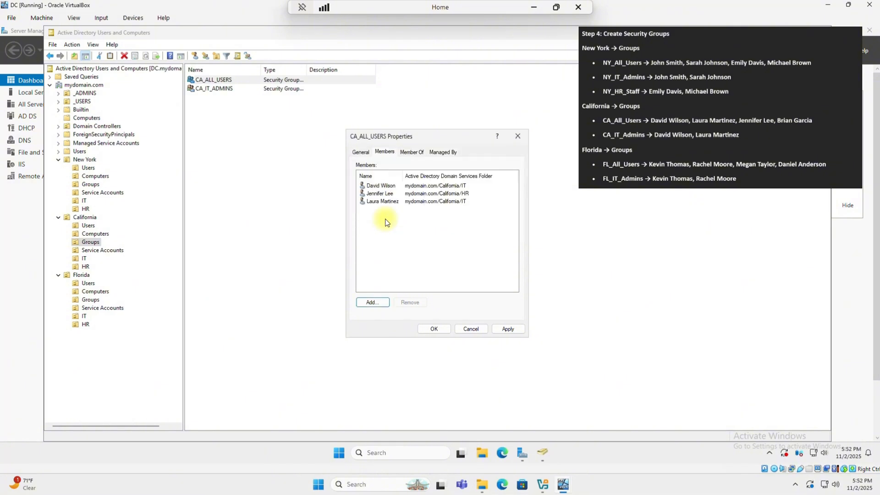
key("Return")
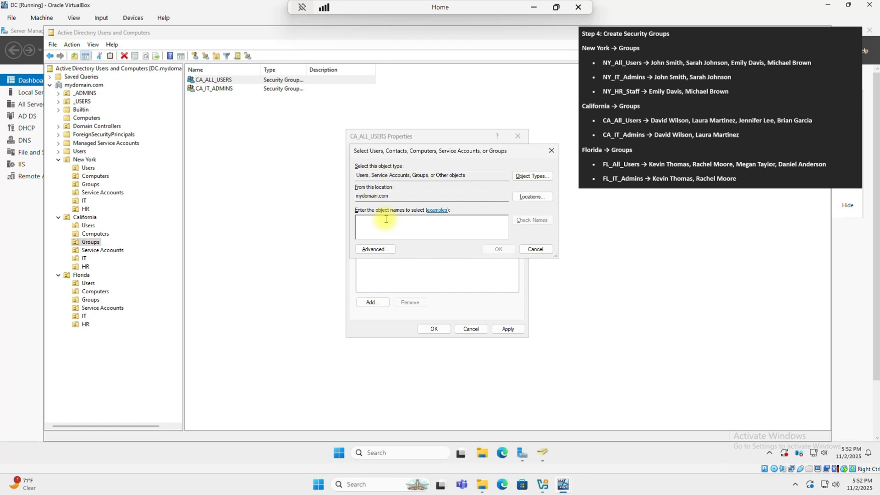
key("Return")
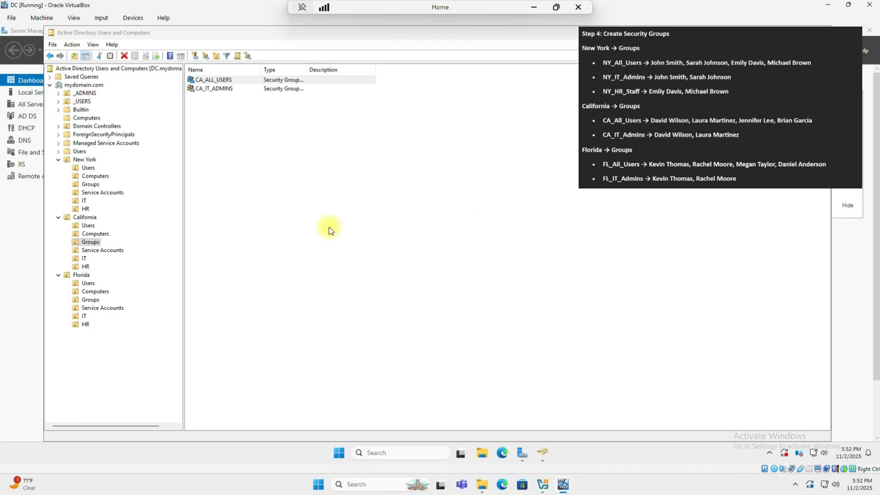
left_click(434, 329)
- Add the two California IT admin users to CA_IT_ADMINS's members and save with OK
left_click(212, 94)
right_click(217, 90)
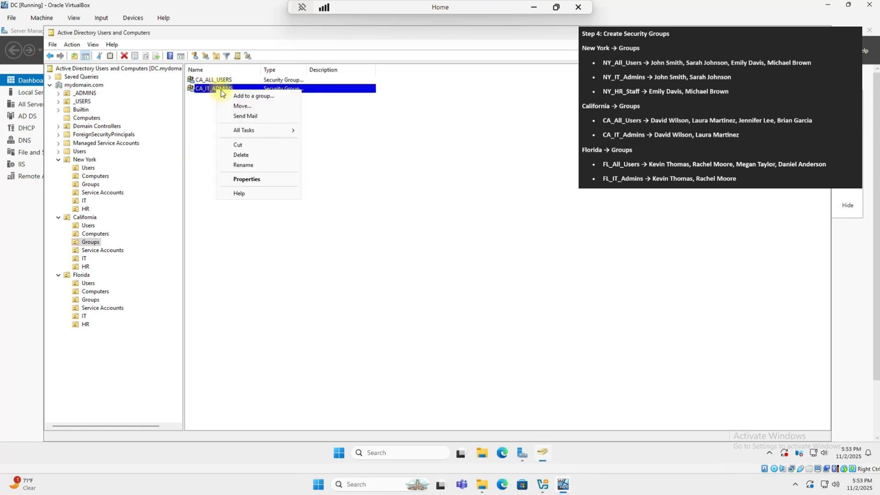
left_click(246, 179)
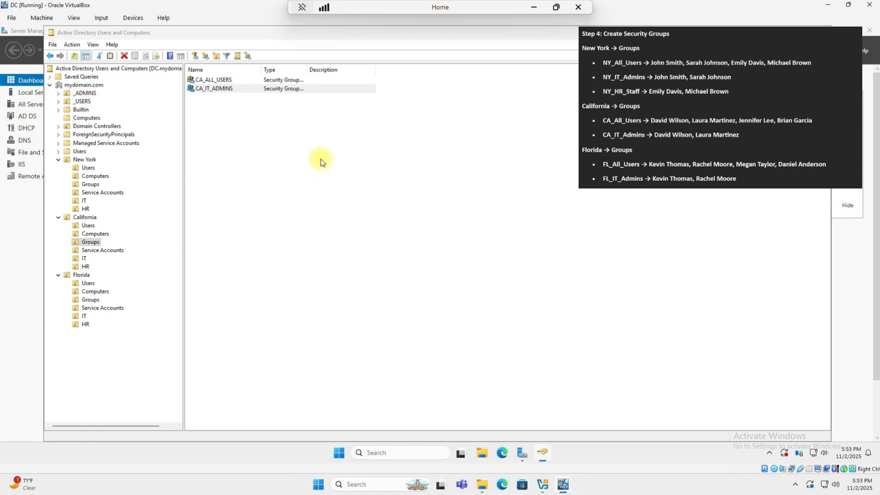
left_click(391, 154)
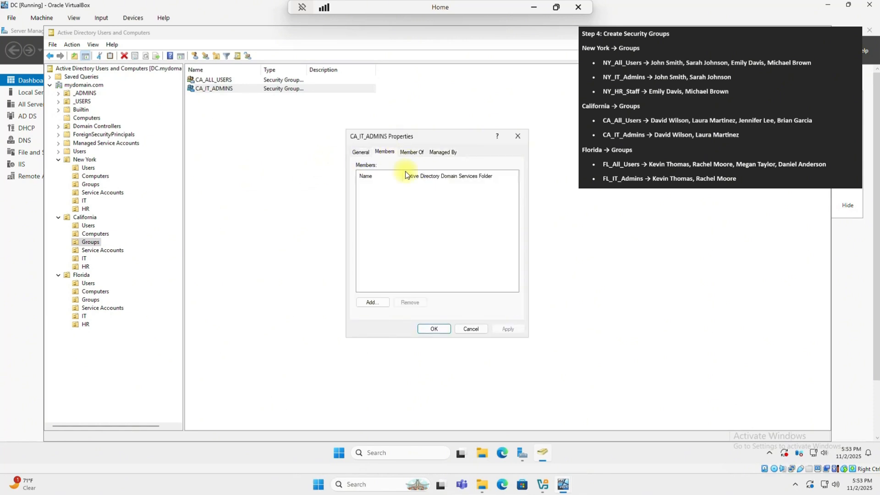
left_click(378, 302)
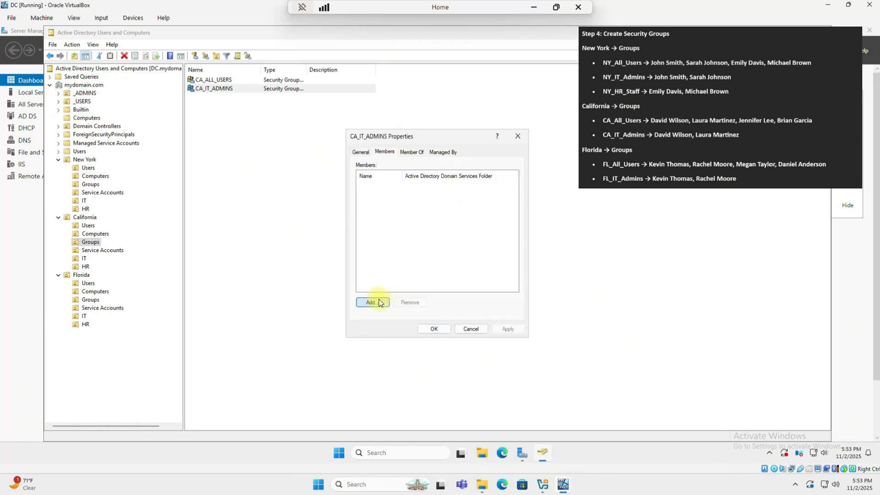
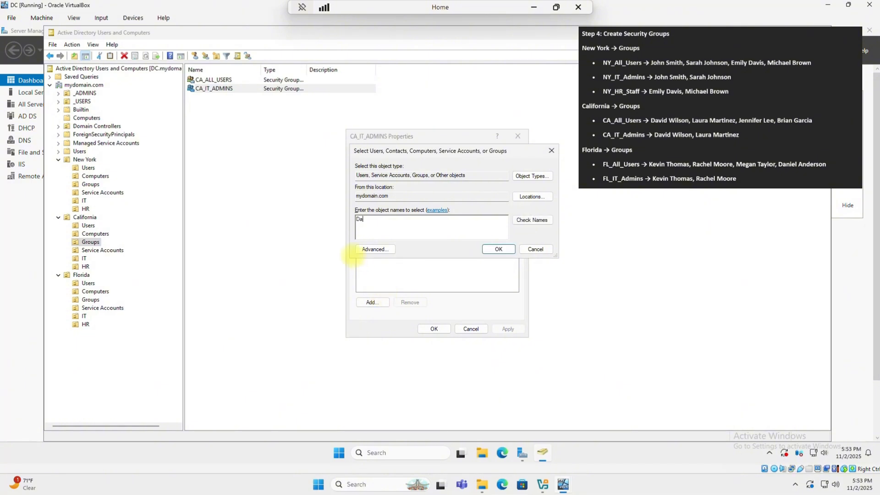
key("Return")
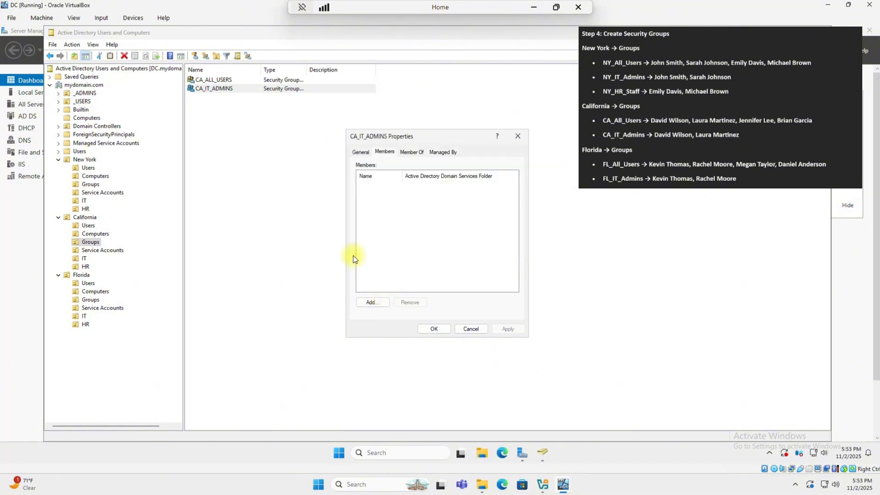
key("Return")
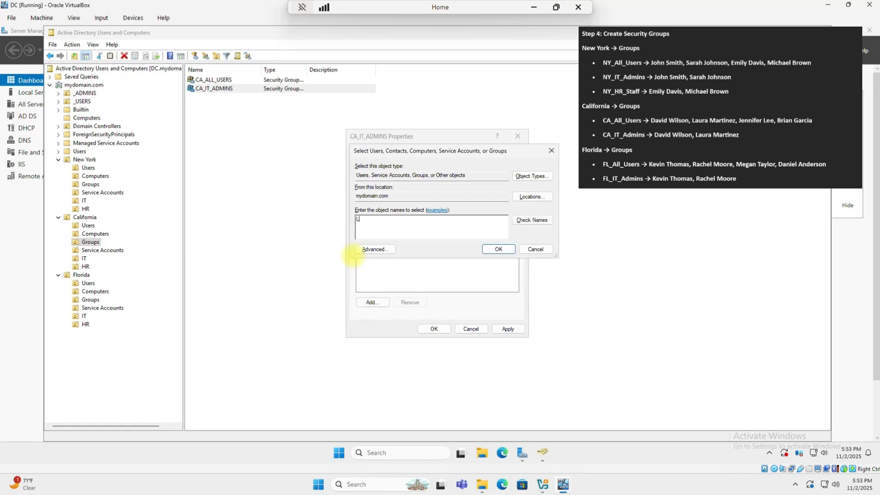
key("Return")
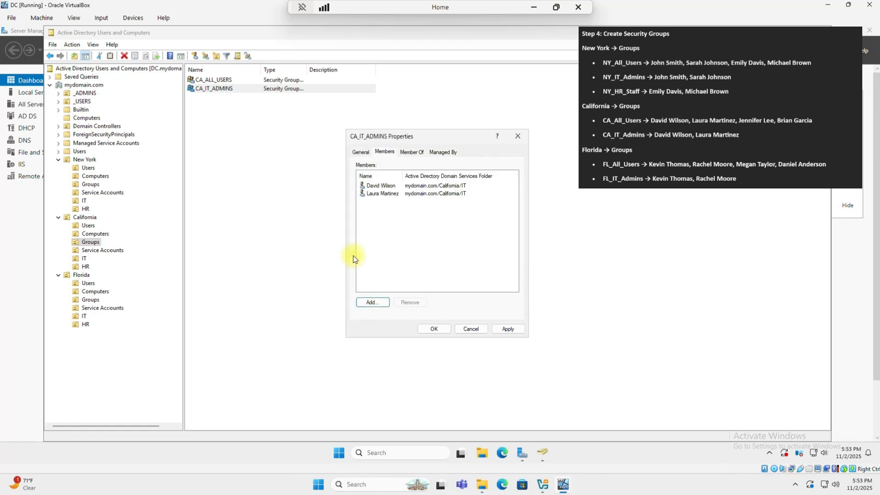
left_click(438, 329)
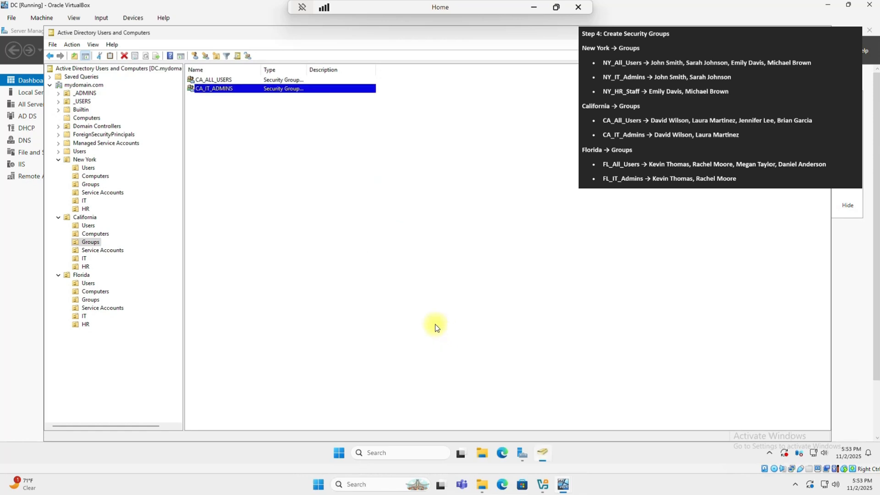
- Review the CA_ALL_USERS member list in its properties, then close it
left_click(222, 81)
right_click(226, 82)
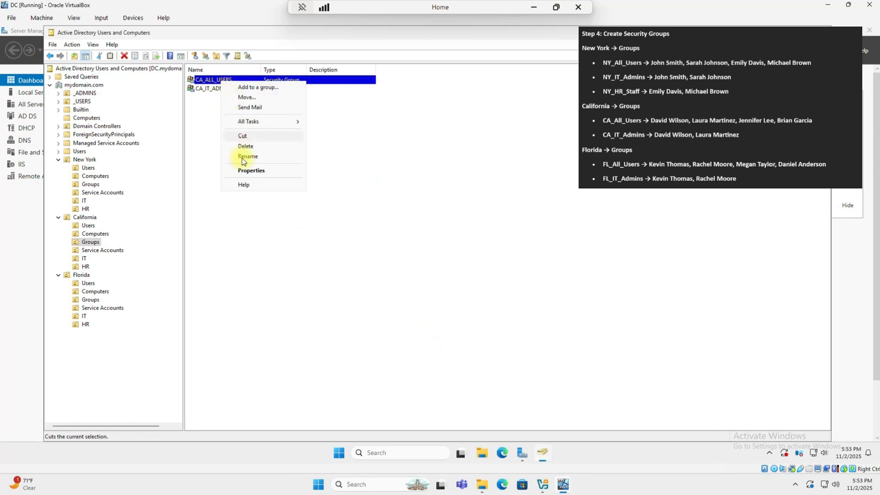
left_click(244, 169)
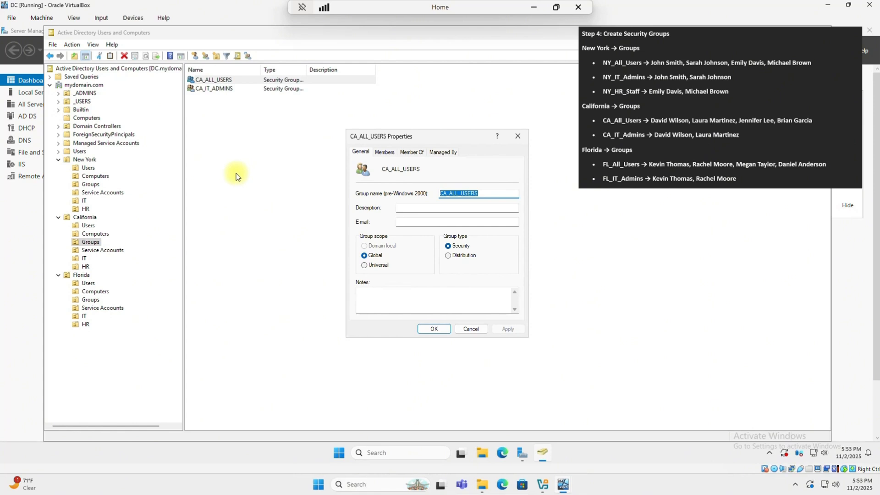
left_click(383, 151)
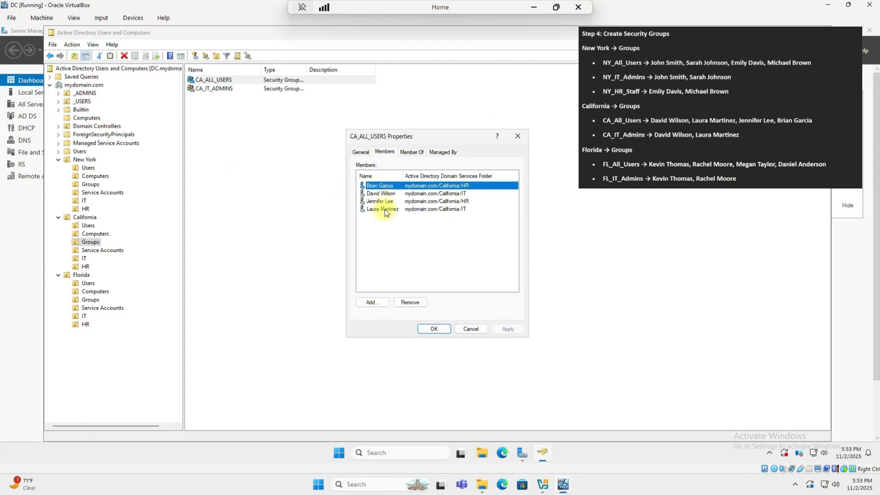
left_click(434, 329)
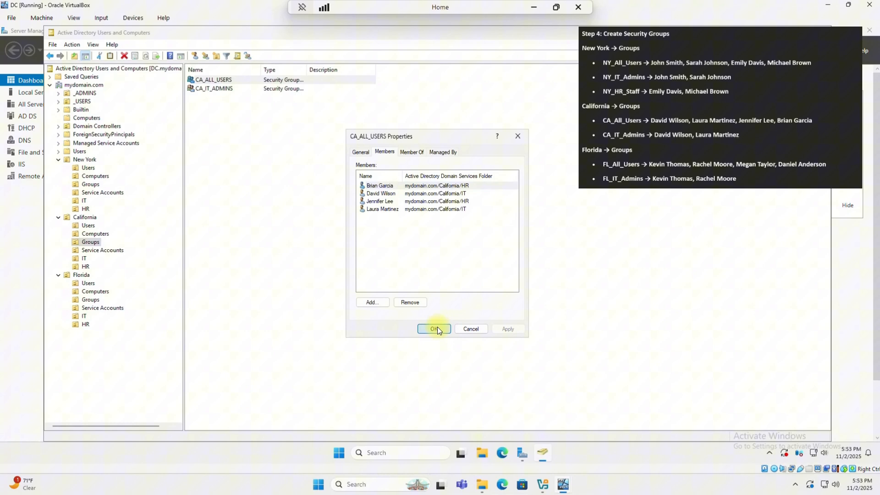
- Check CA_IT_ADMINS's members, then display the two users in Florida's IT unit
left_click(225, 92)
right_click(225, 93)
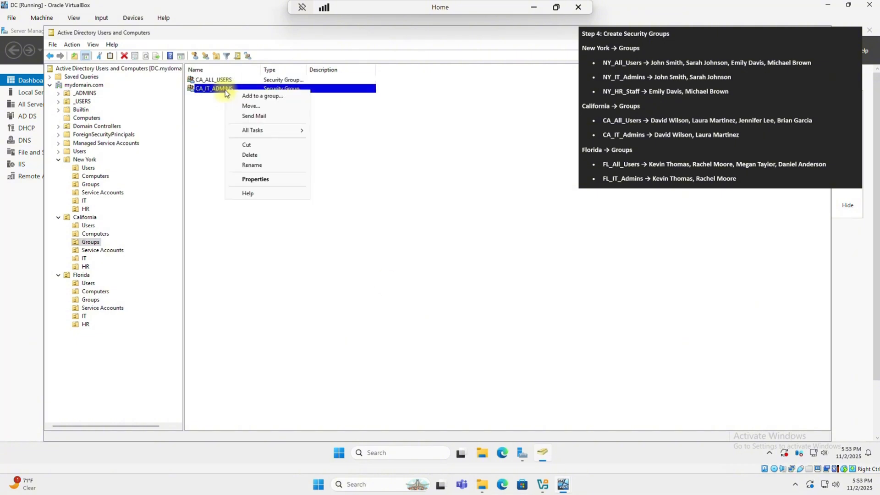
left_click(252, 179)
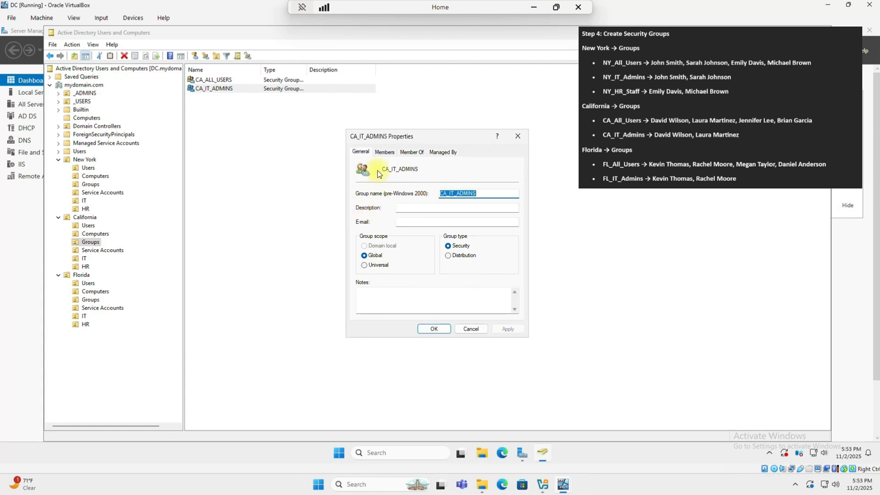
left_click(384, 151)
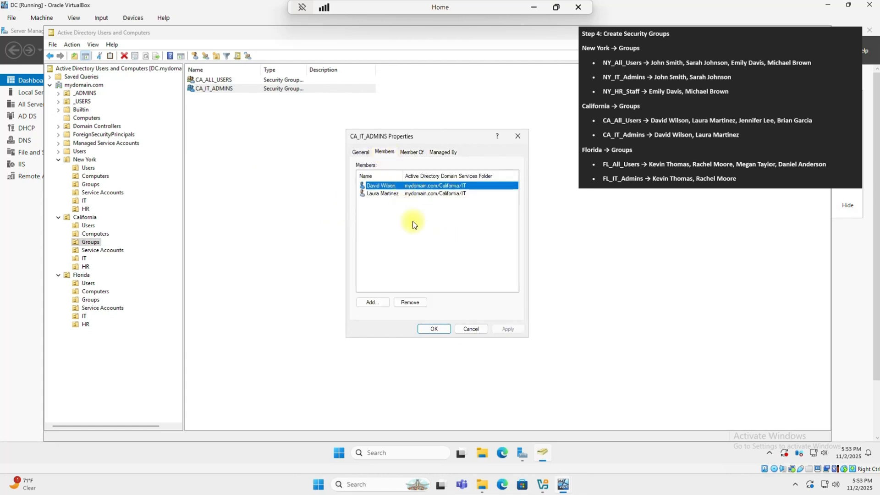
left_click(433, 329)
left_click(97, 316)
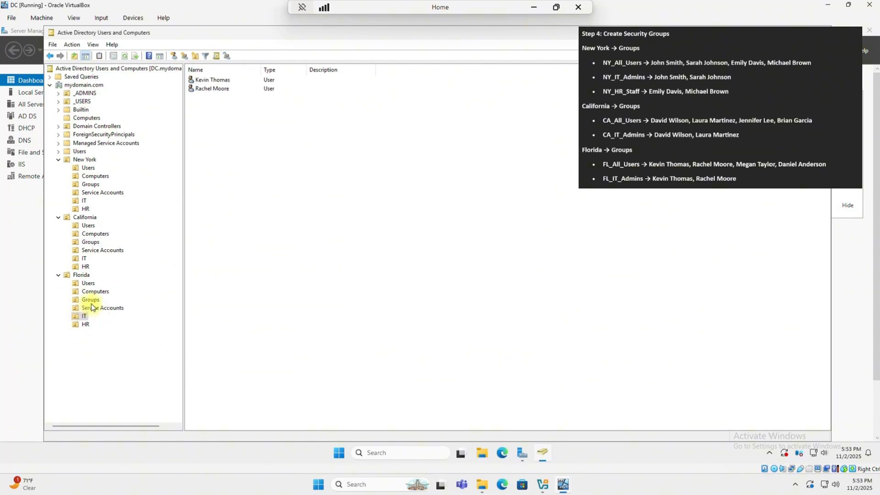
- Create the global security group FL_ALL_USERS in Florida's Groups unit
left_click(91, 300)
right_click(92, 302)
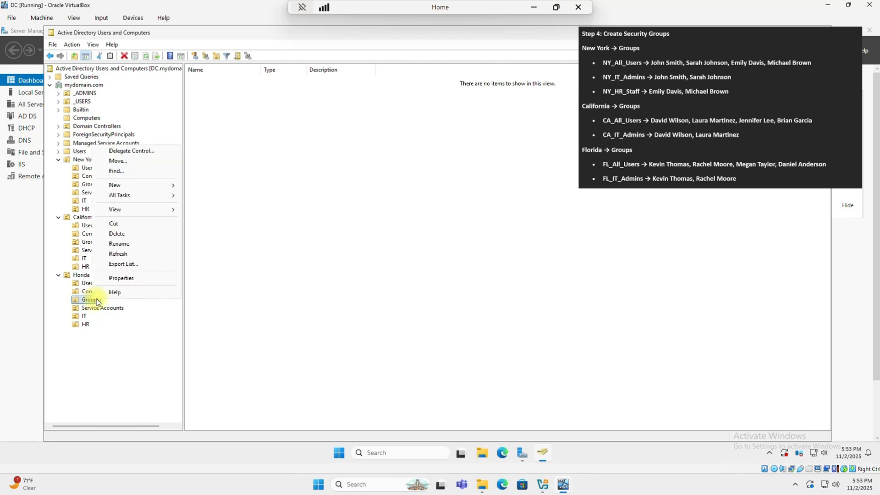
mouse_move(138, 186)
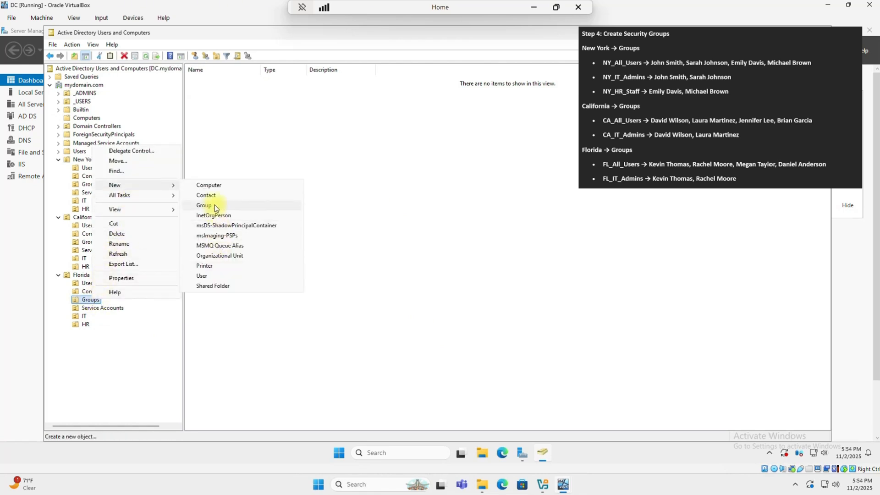
left_click(221, 204)
type("FL_ALL")
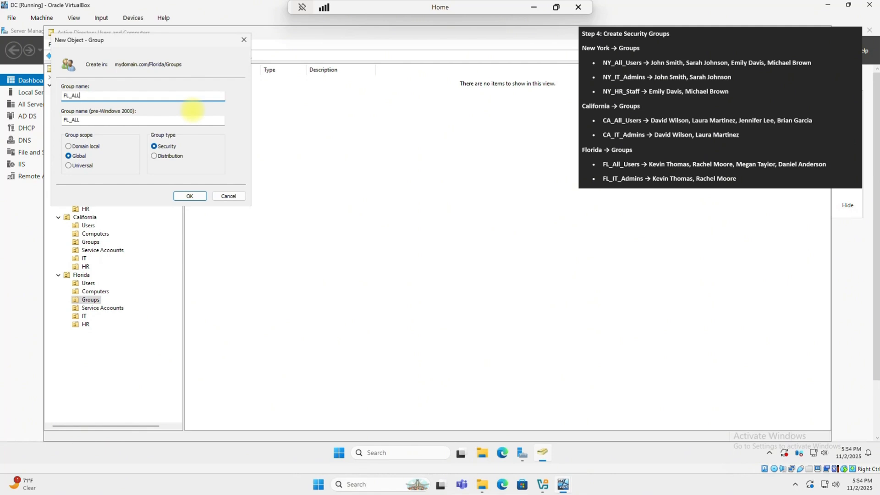
type("_USERS")
key("Return")
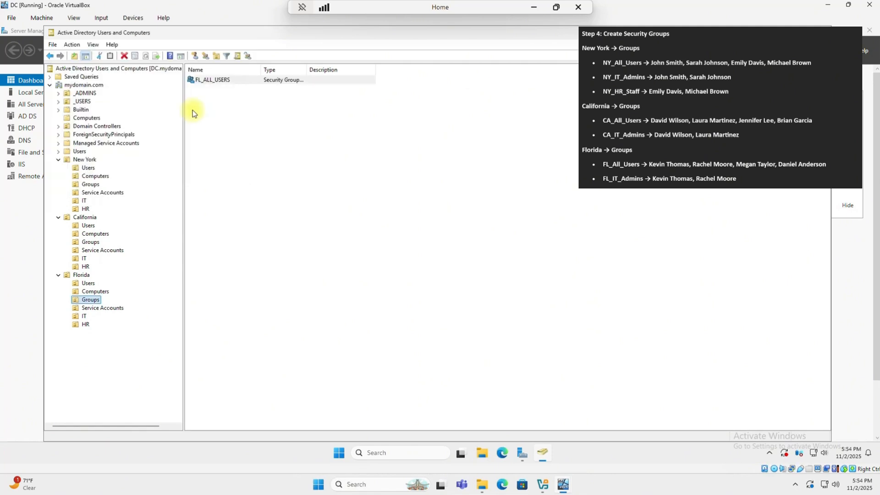
- Create a second security group, FL_IT_ADMINS, in Florida's Groups unit
right_click(89, 299)
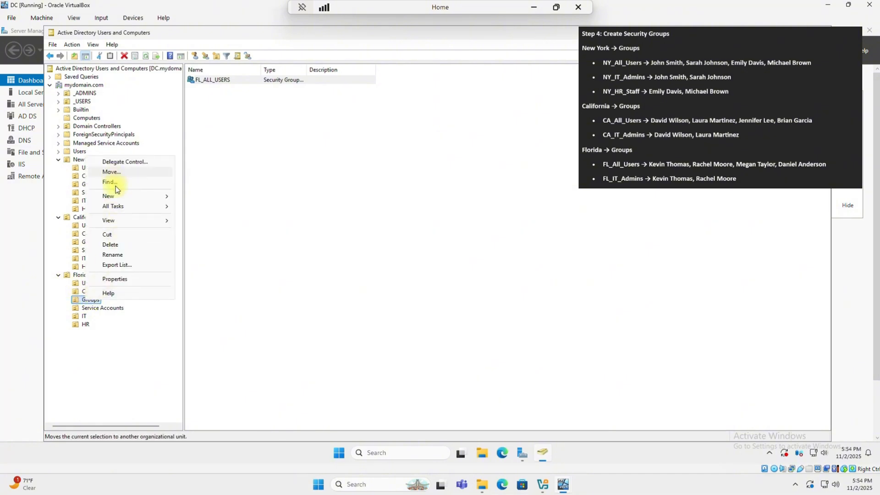
mouse_move(157, 196)
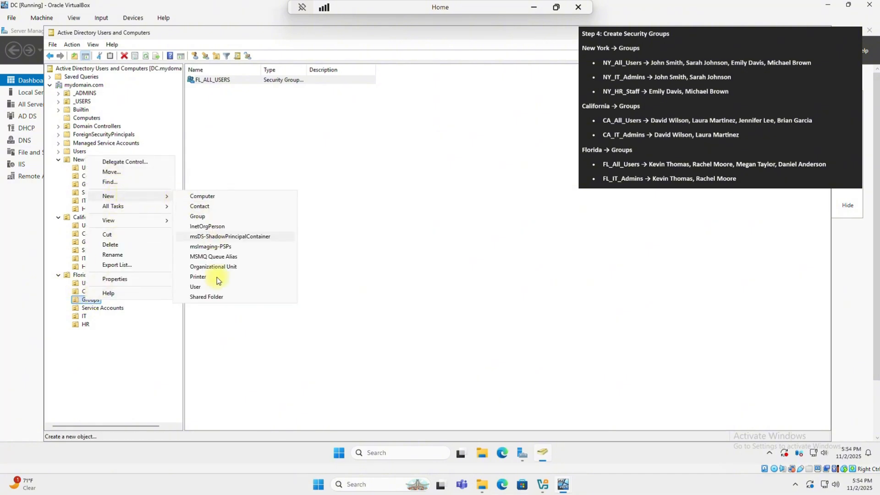
left_click(199, 217)
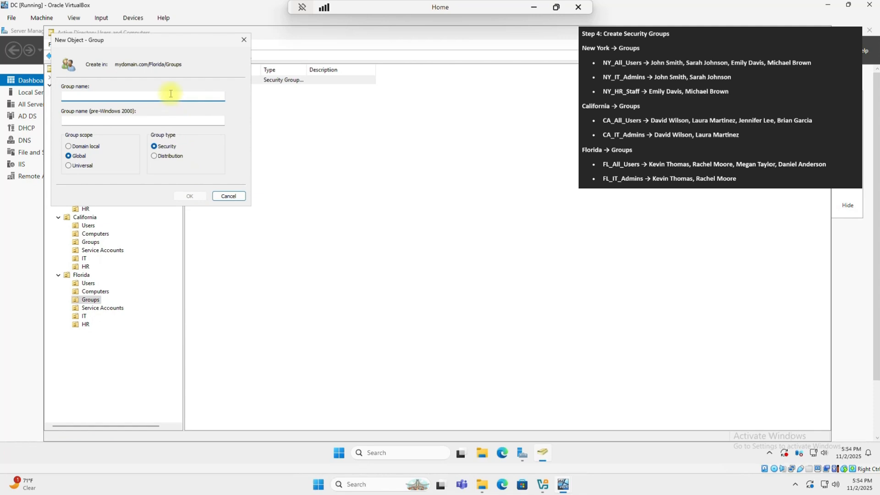
type("FL_IT")
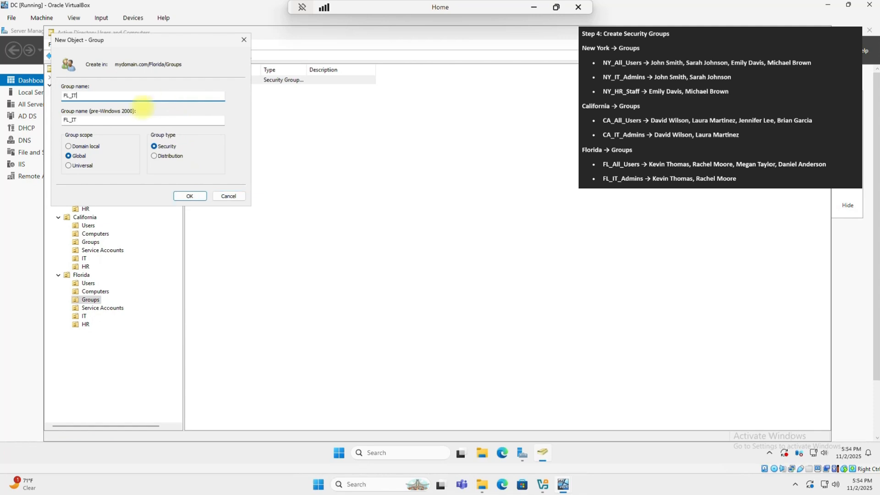
type("_ADMINS")
key("Return")
right_click(224, 80)
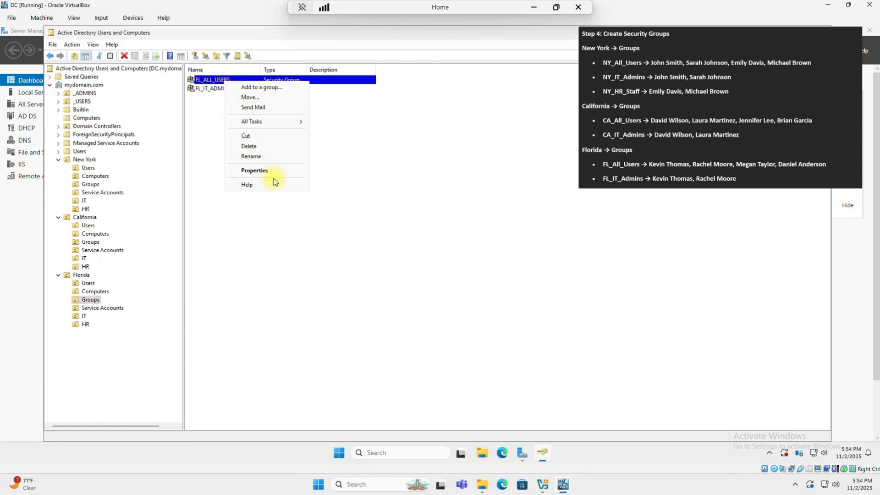
left_click(256, 171)
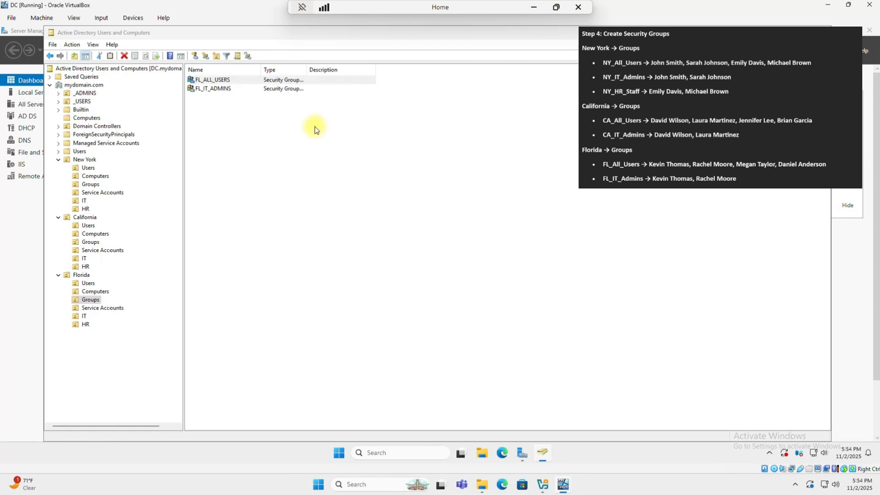
- Add the two Florida IT users to FL_ALL_USERS's member list
left_click(385, 151)
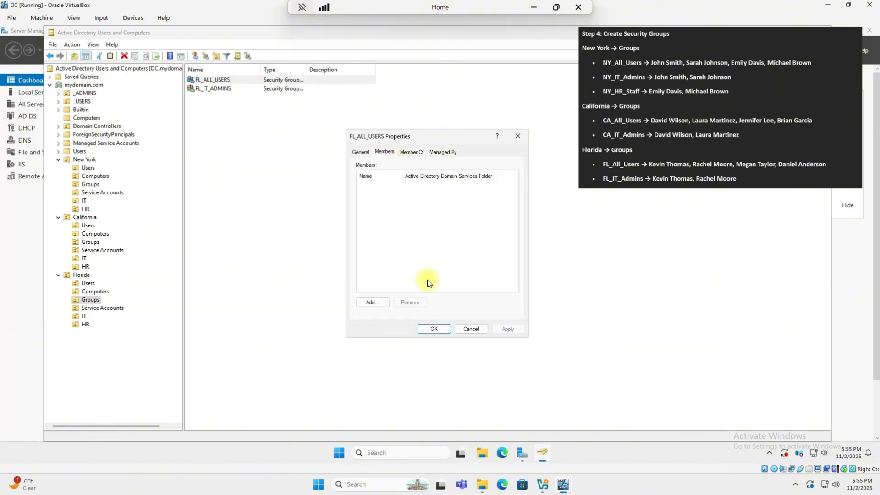
left_click(372, 302)
type("KEV")
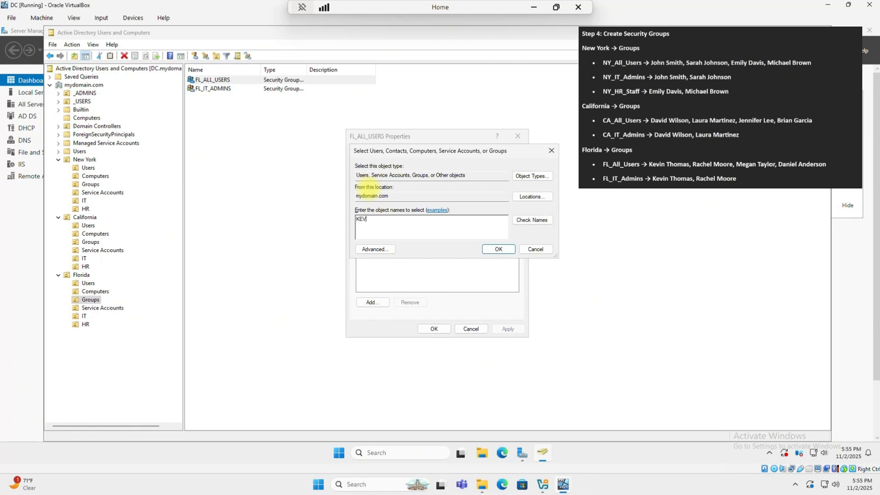
type("IN")
key("Return")
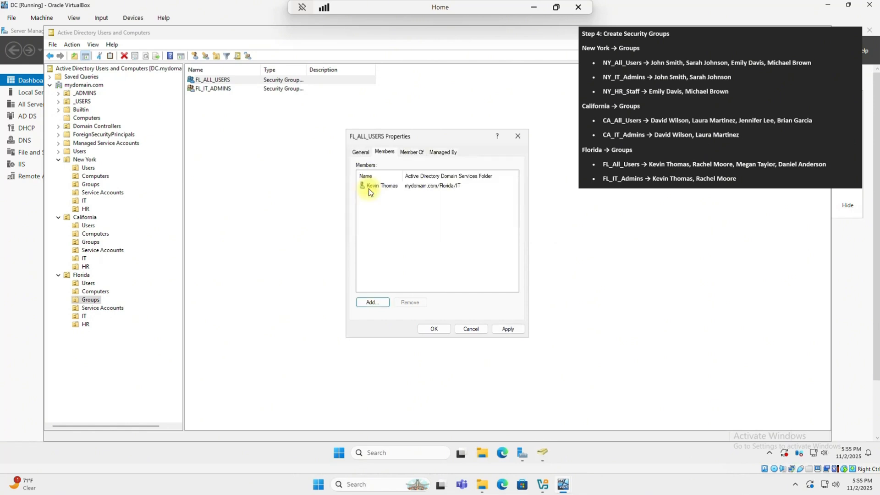
key("Return")
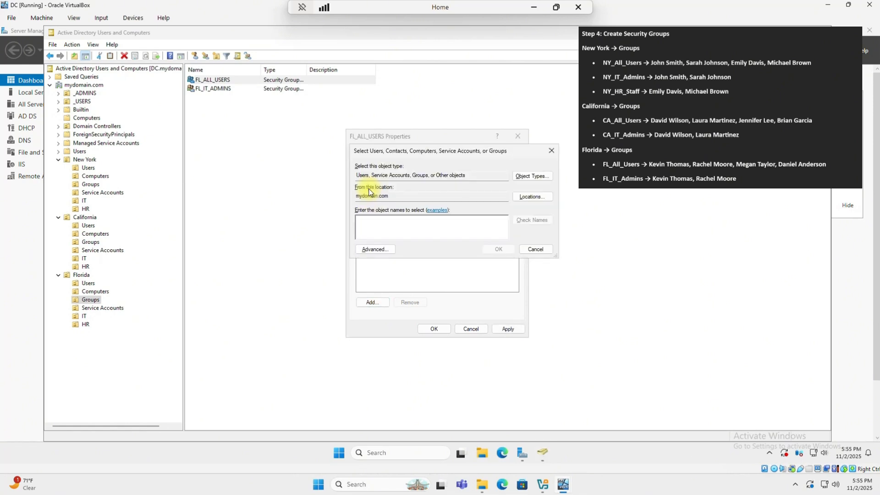
type("RACHEL")
key("Return")
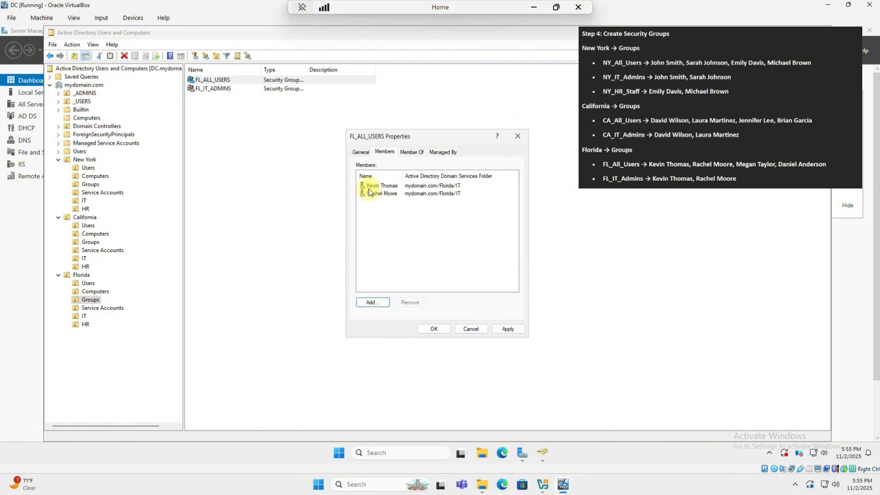
- Add the two Florida HR users to FL_ALL_USERS and save the membership
key("Return")
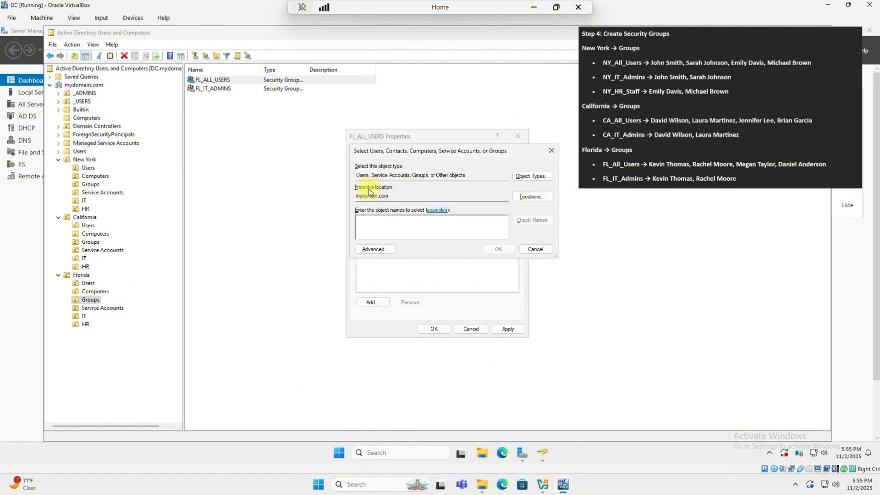
type("MEGAN")
key("Return")
key("Return")
type("DANIEL")
key("Return")
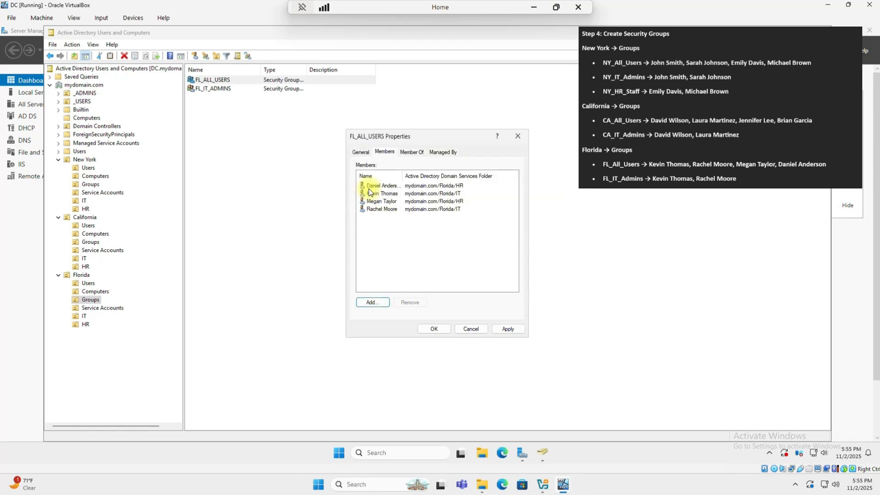
left_click(432, 329)
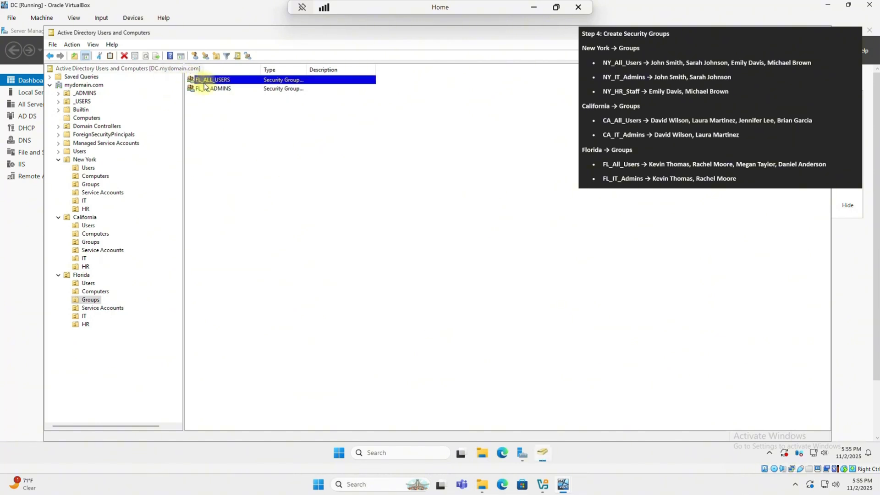
- Add the two Florida IT users to FL_IT_ADMINS, save, and return to Florida Groups
left_click(211, 90)
right_click(210, 91)
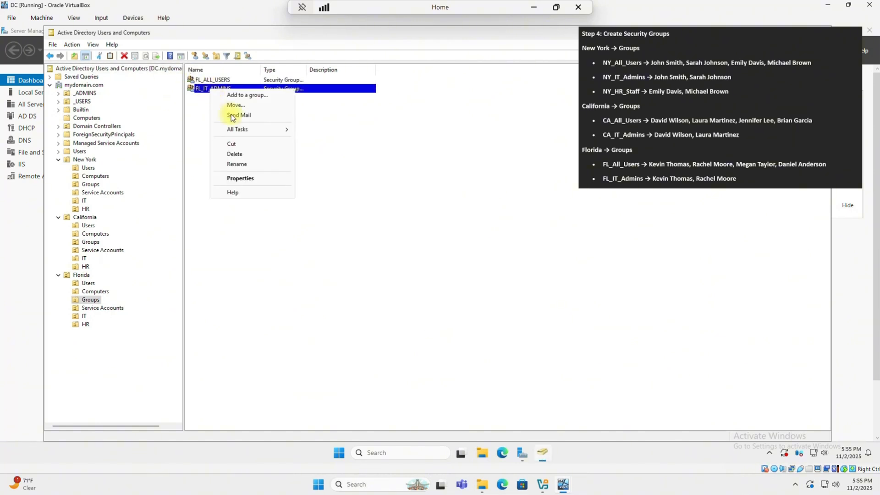
left_click(250, 178)
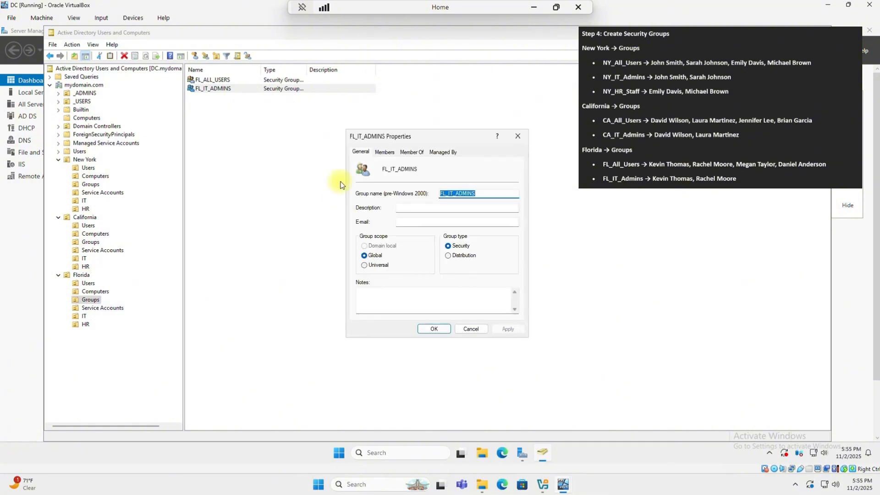
left_click(384, 152)
left_click(373, 302)
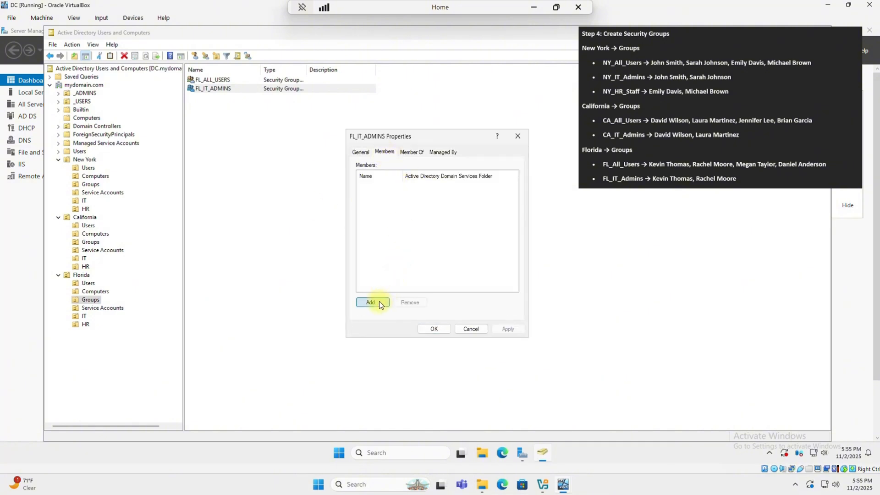
type("kevin")
key("Return")
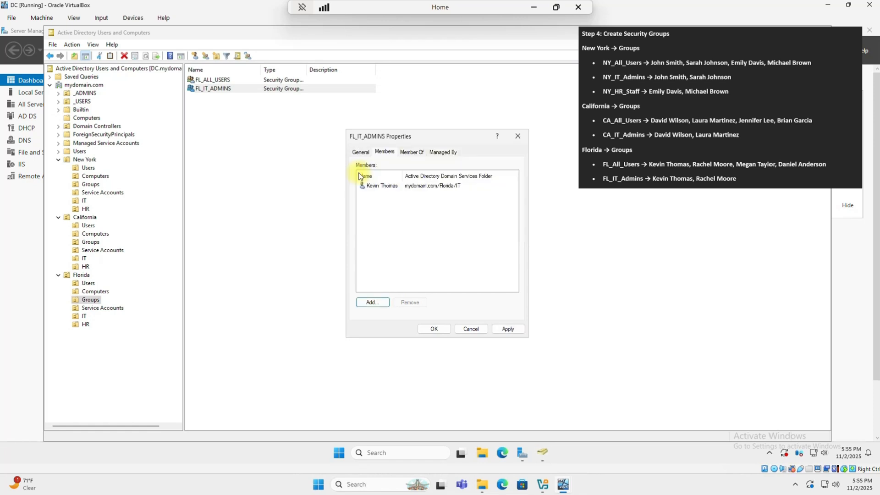
key("Return")
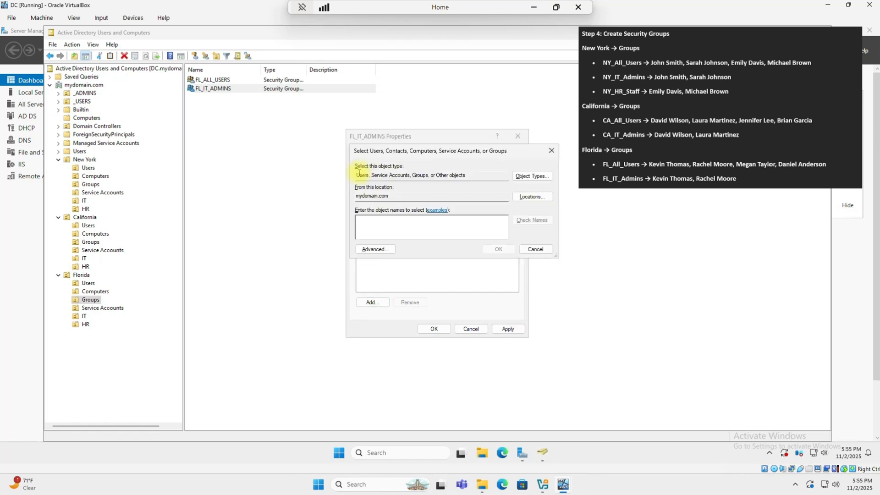
key("Return")
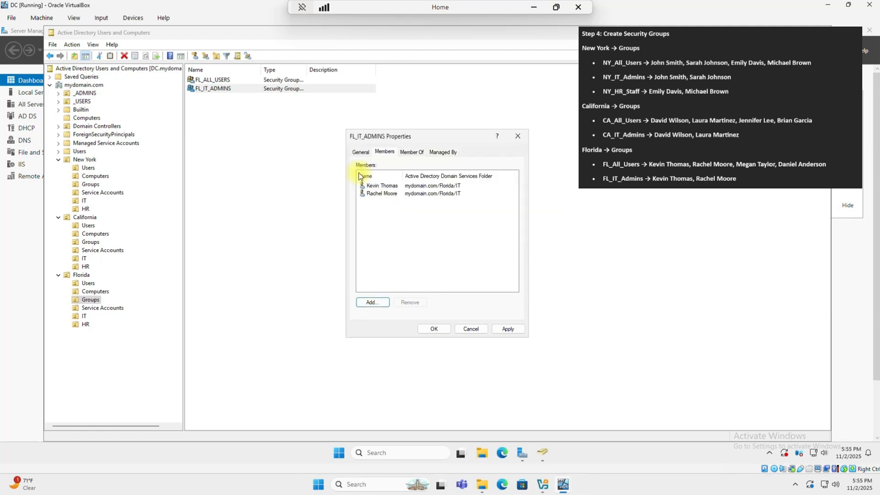
left_click(435, 328)
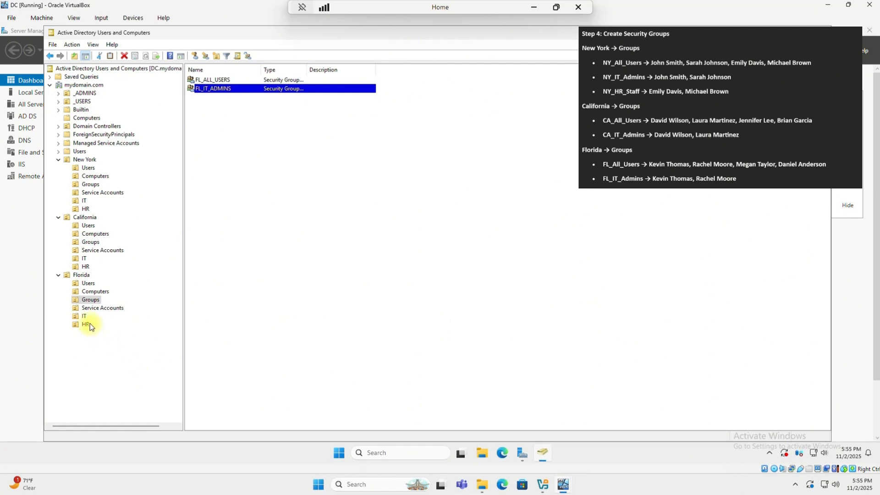
left_click(90, 300)
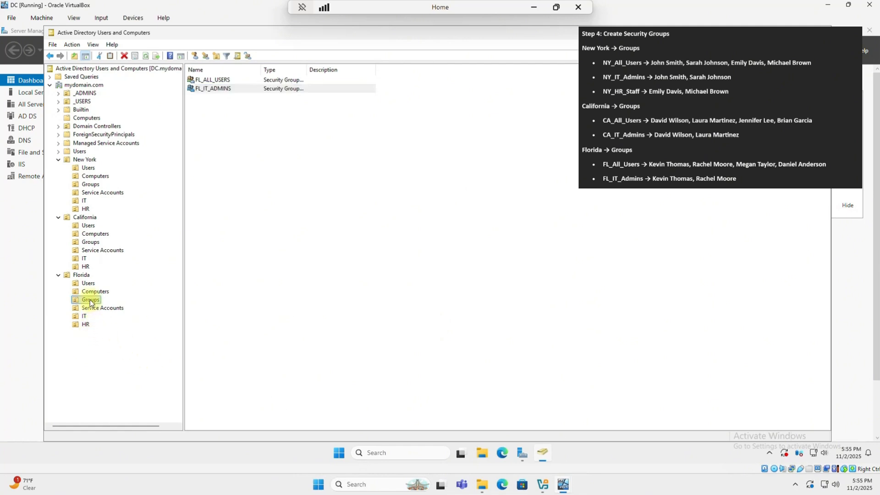
left_click(204, 80)
right_click(204, 81)
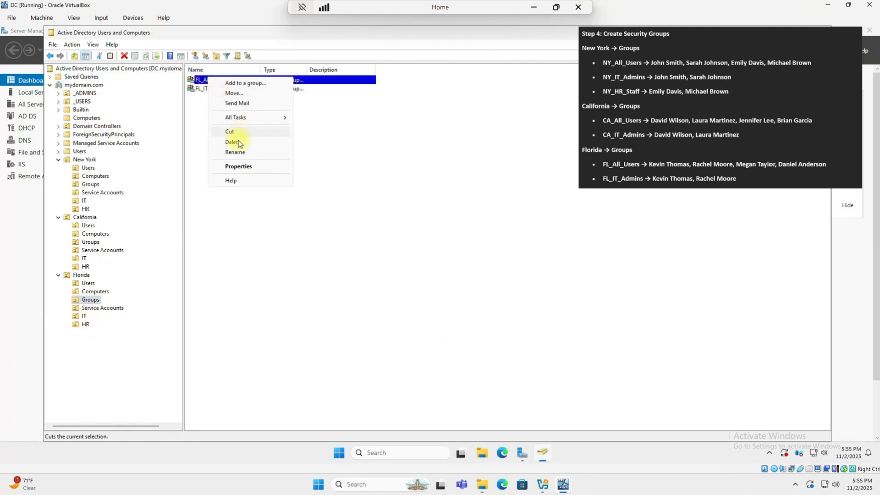
left_click(241, 166)
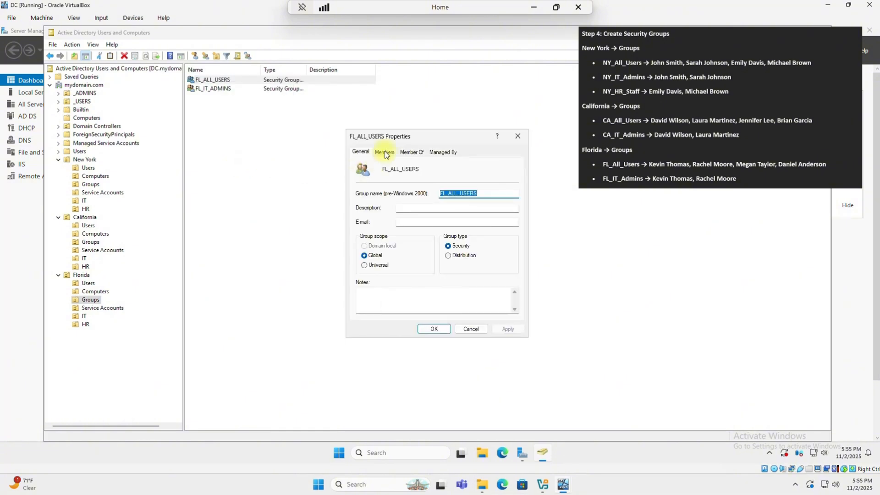
left_click(385, 153)
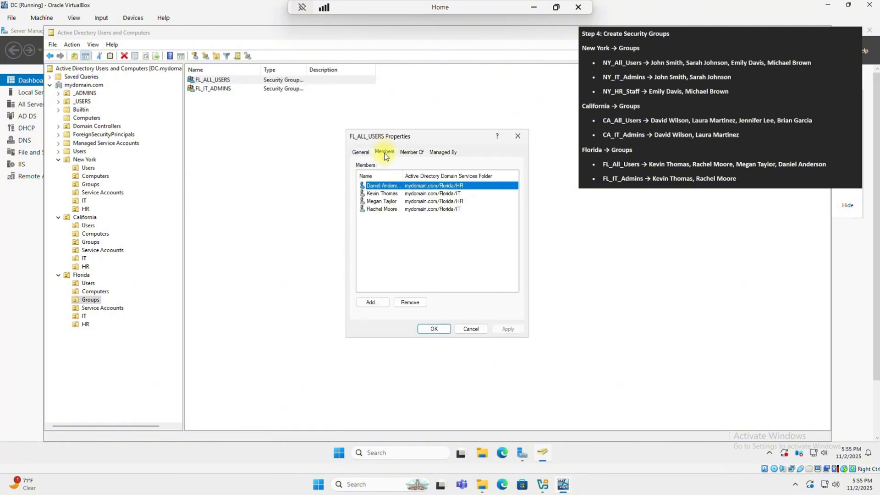
left_click(415, 194)
left_click(416, 202)
left_click(417, 210)
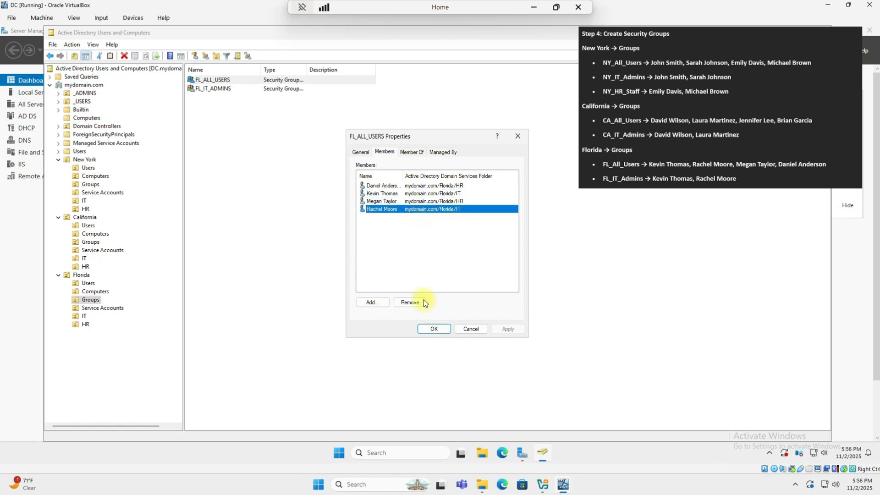
left_click(434, 328)
left_click(221, 90)
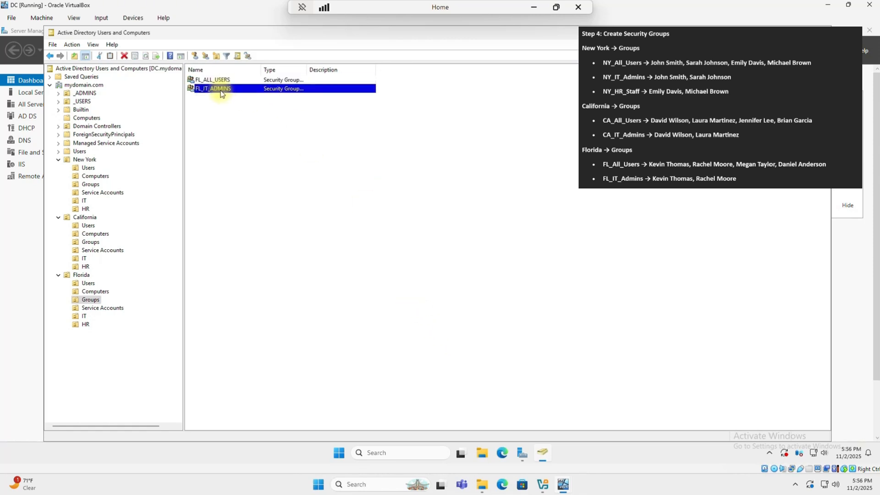
right_click(225, 91)
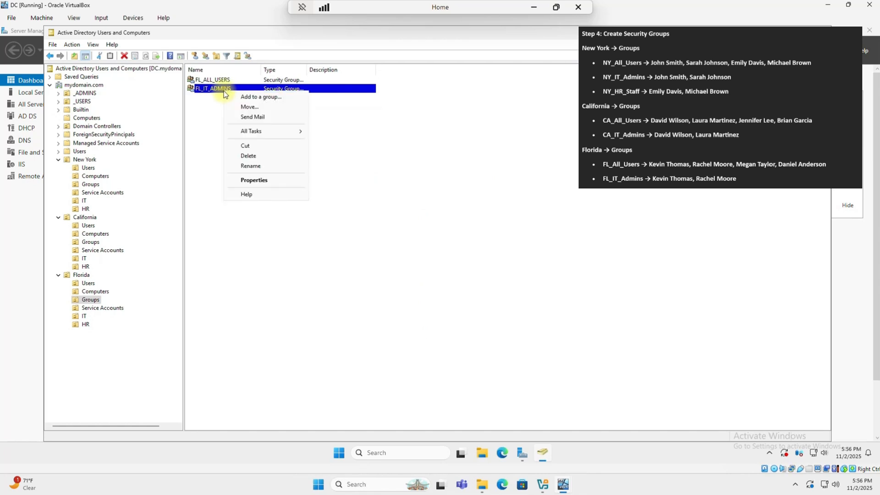
left_click(249, 179)
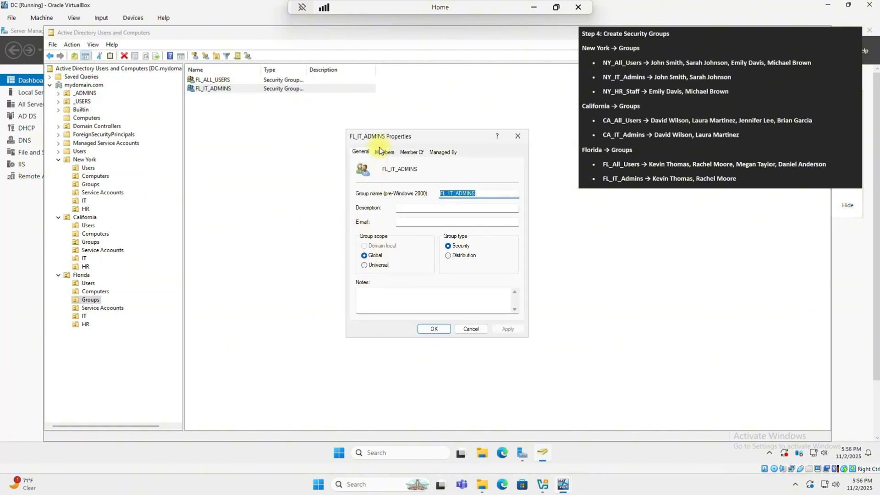
left_click(381, 152)
left_click(385, 193)
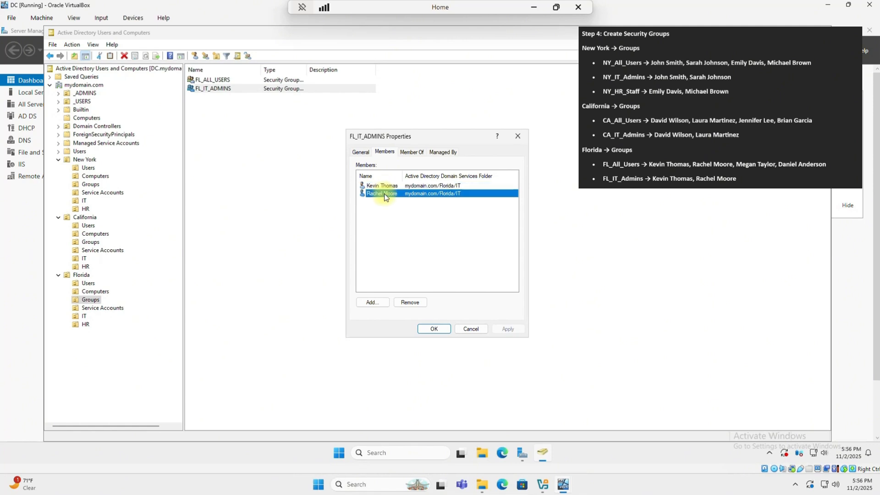
left_click(379, 185)
left_click(435, 329)
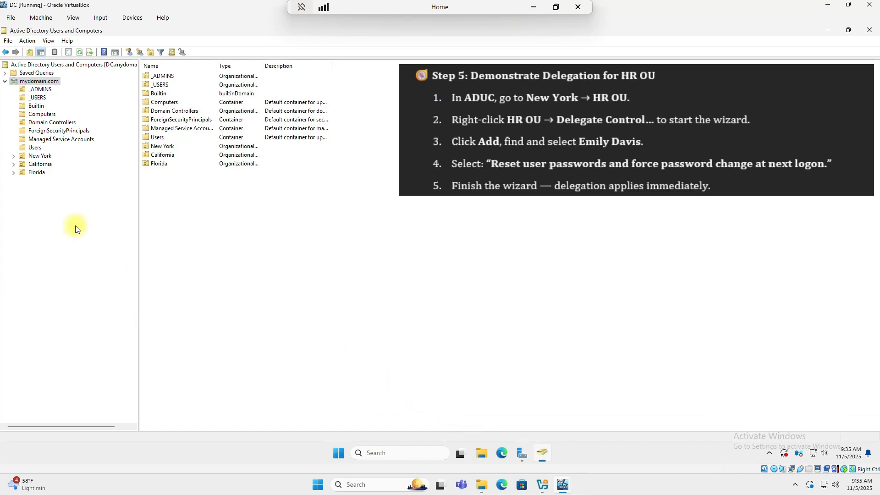
- Expand the New York OU to show its Users, Computers, Groups, Service Accounts, IT and HR units
left_click(13, 157)
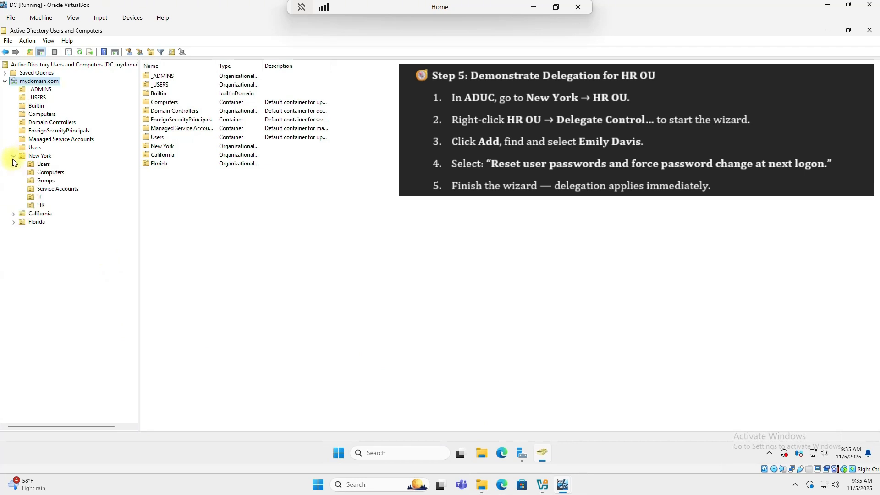
- Start Delegate Control on New York's HR unit and choose the HR user as delegate
right_click(41, 205)
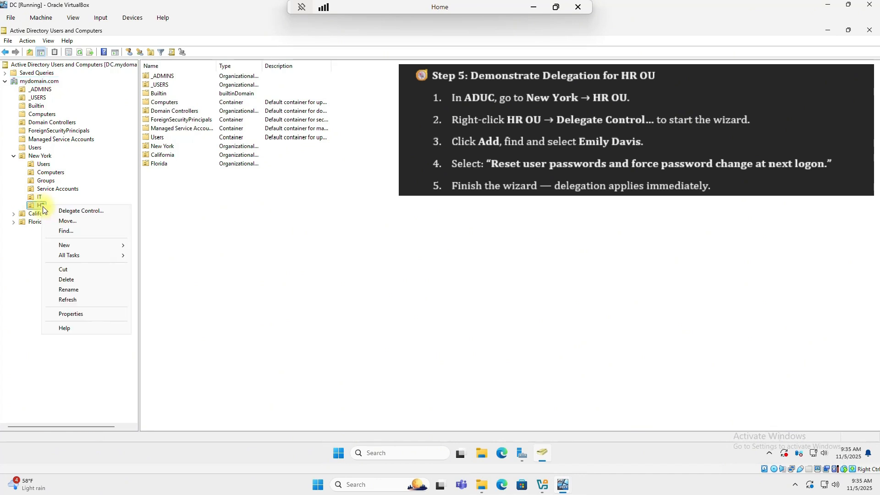
left_click(76, 211)
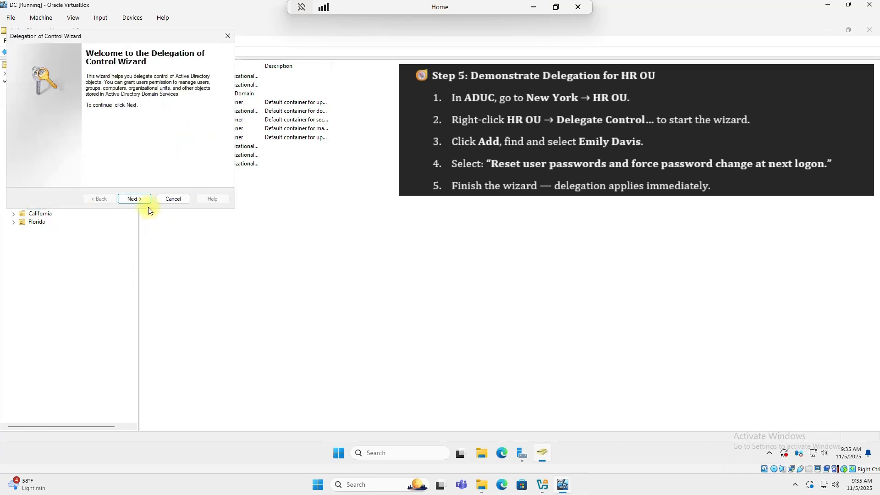
left_click(134, 199)
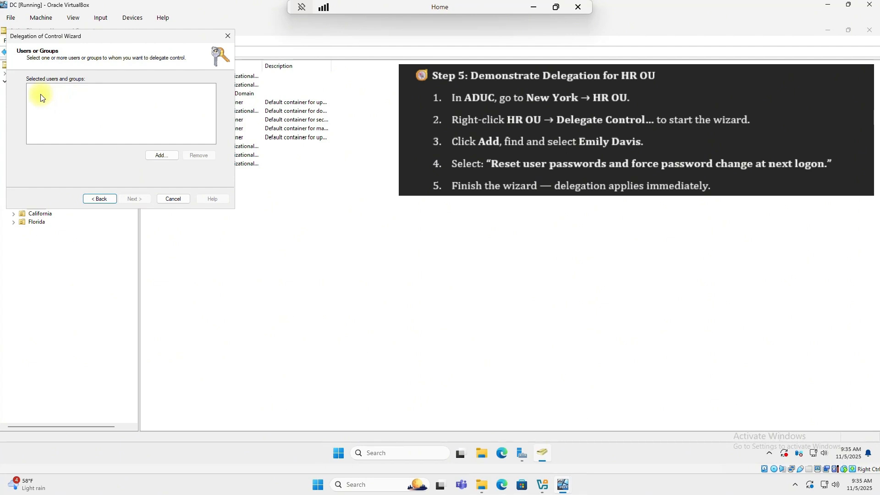
left_click(161, 156)
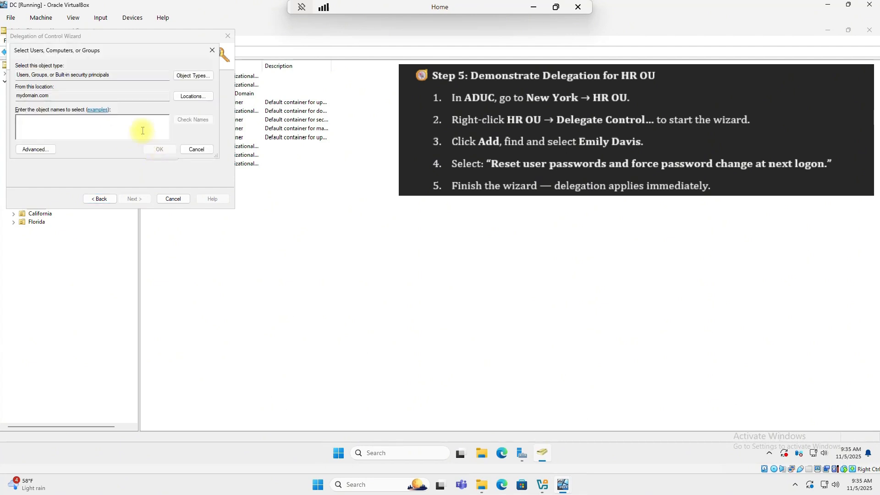
type("emi")
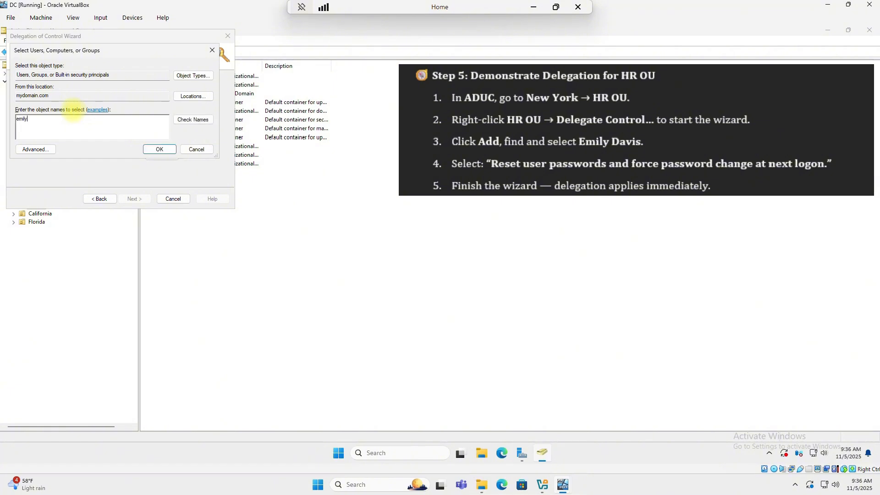
type("ly")
left_click(192, 121)
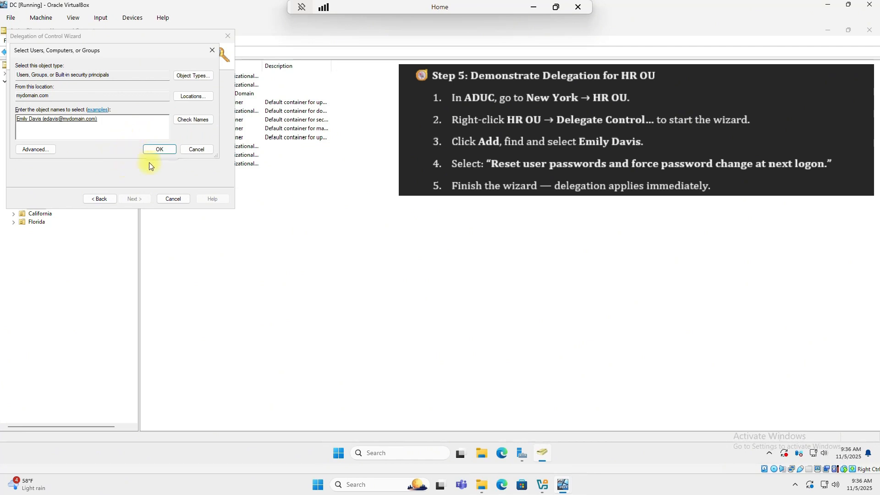
left_click(155, 151)
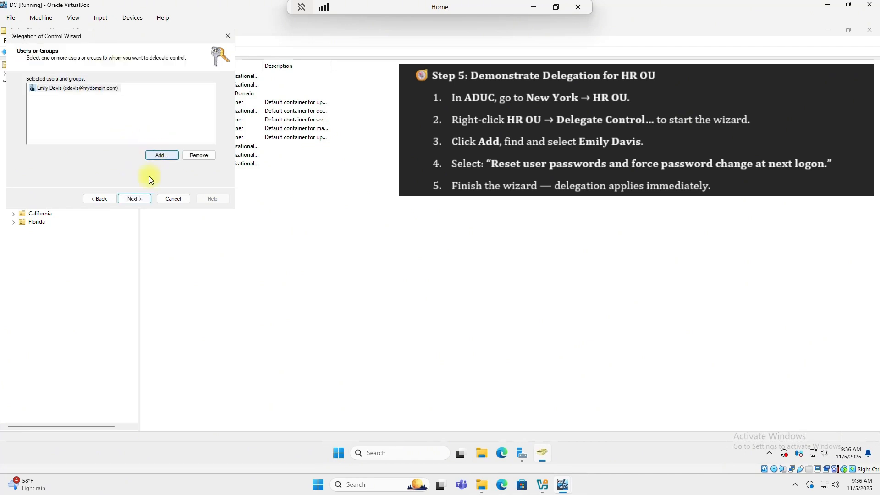
- Delegate the task 'Reset user passwords and force password change' and finish the wizard
left_click(139, 200)
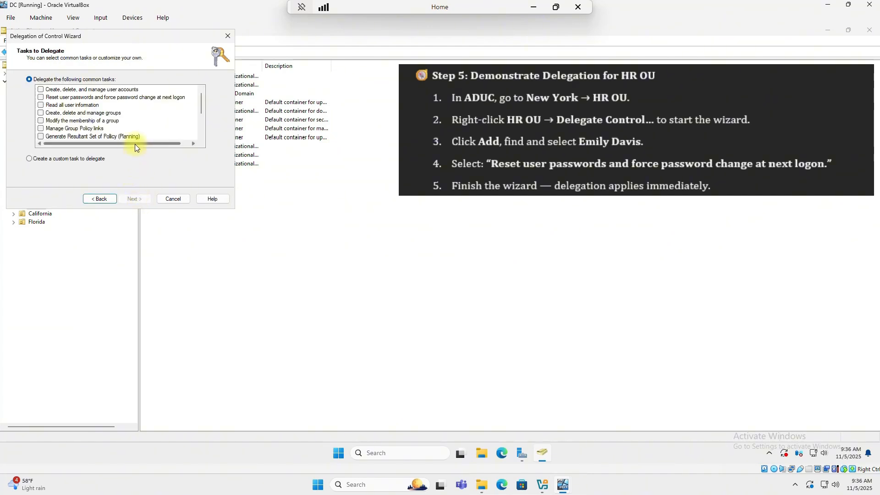
left_click(40, 98)
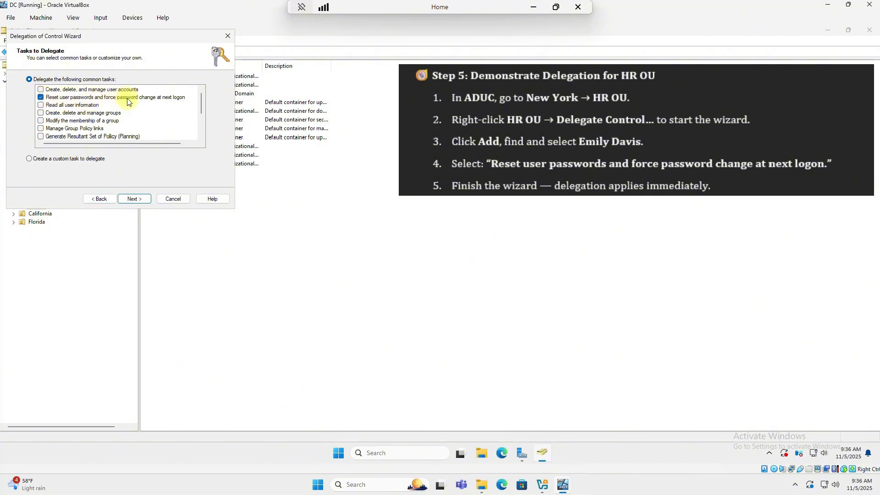
left_click(143, 202)
left_click(143, 202)
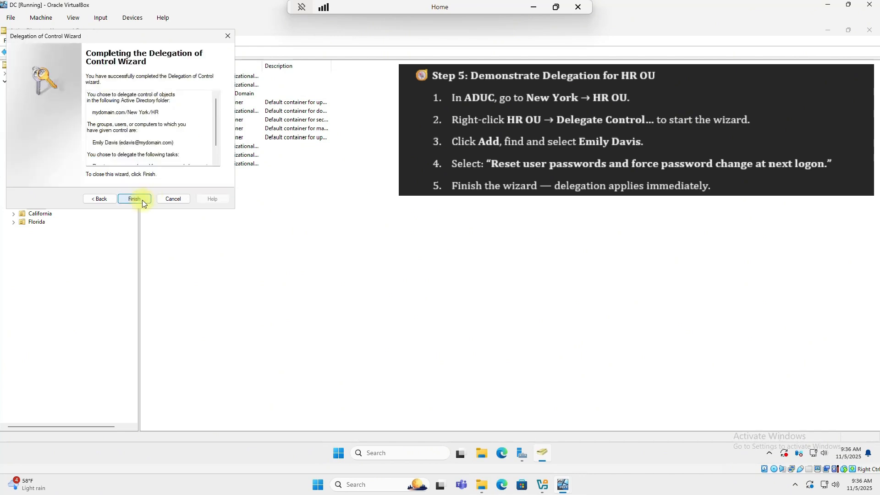
left_click(141, 200)
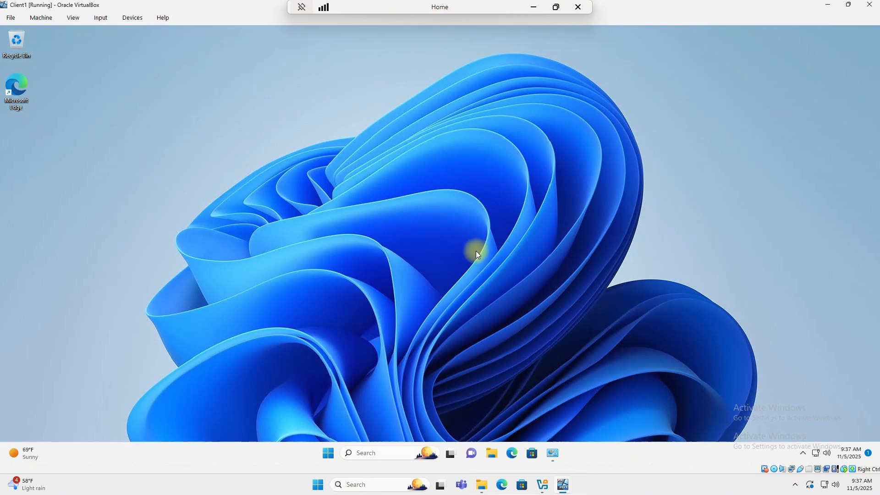
left_click(328, 453)
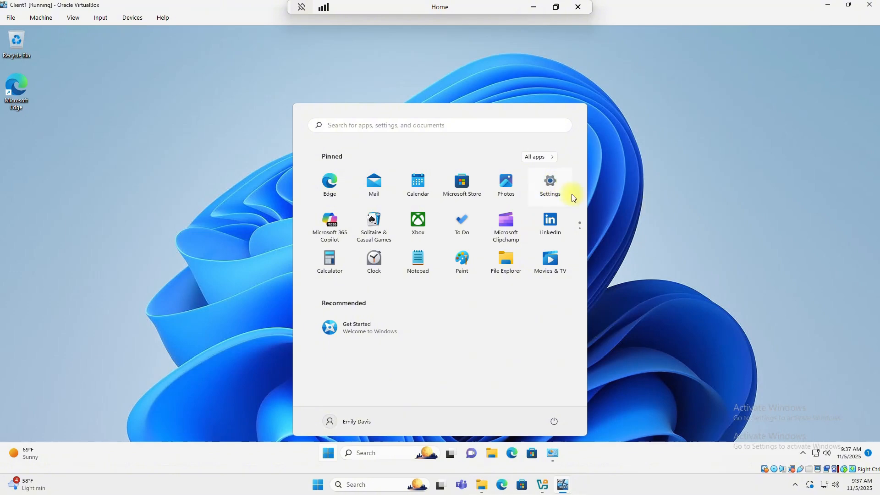
left_click(552, 183)
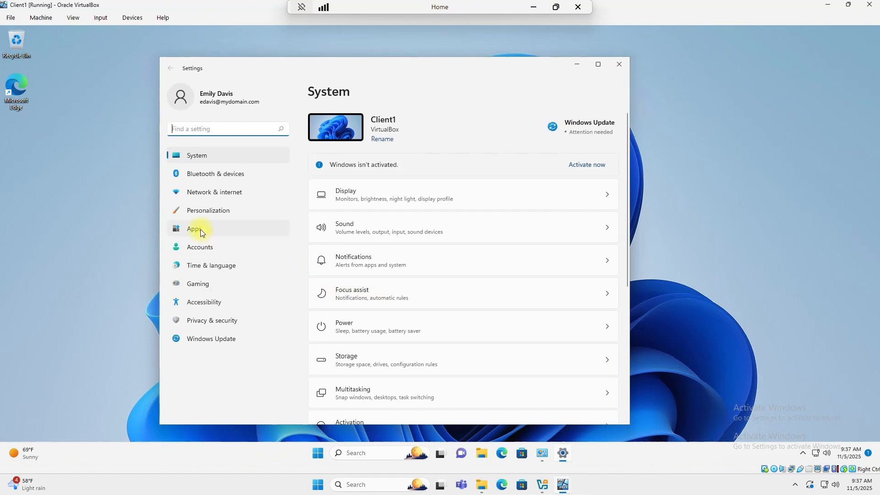
left_click(194, 230)
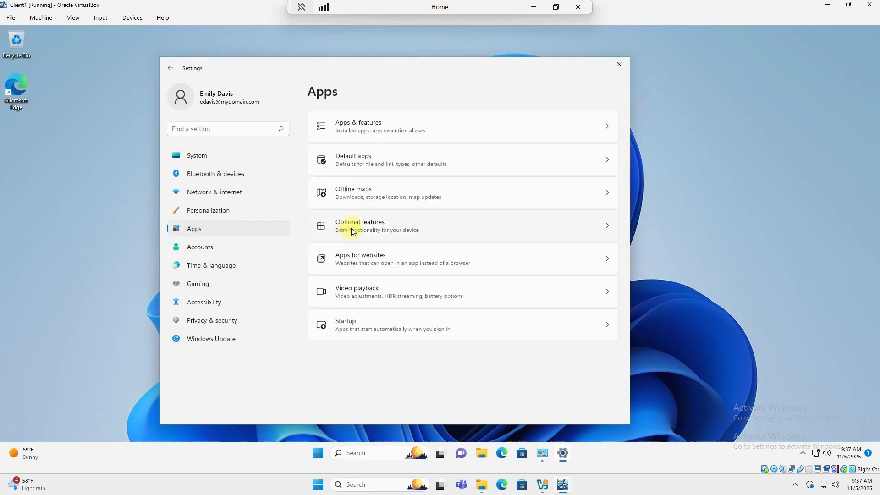
left_click(351, 228)
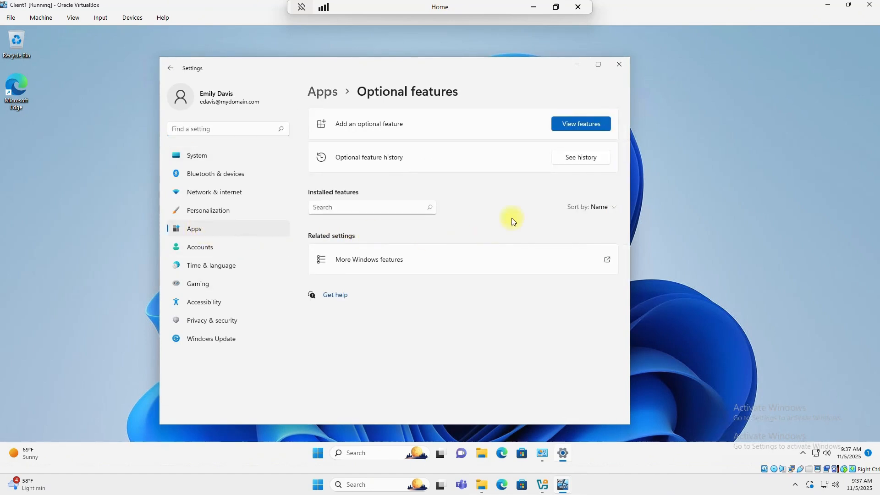
left_click(574, 125)
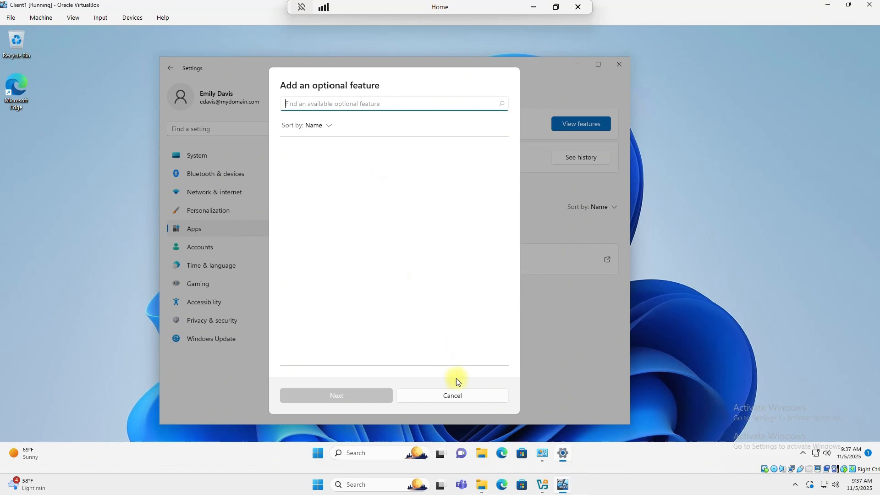
left_click(453, 395)
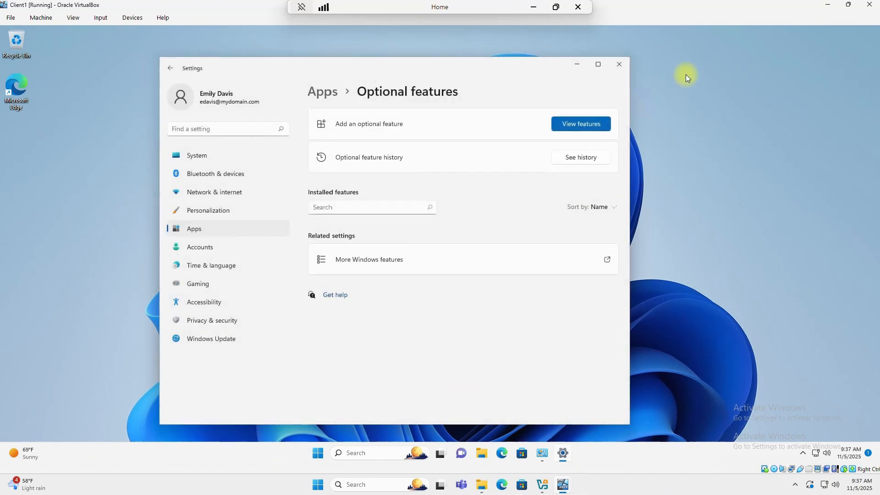
left_click(618, 64)
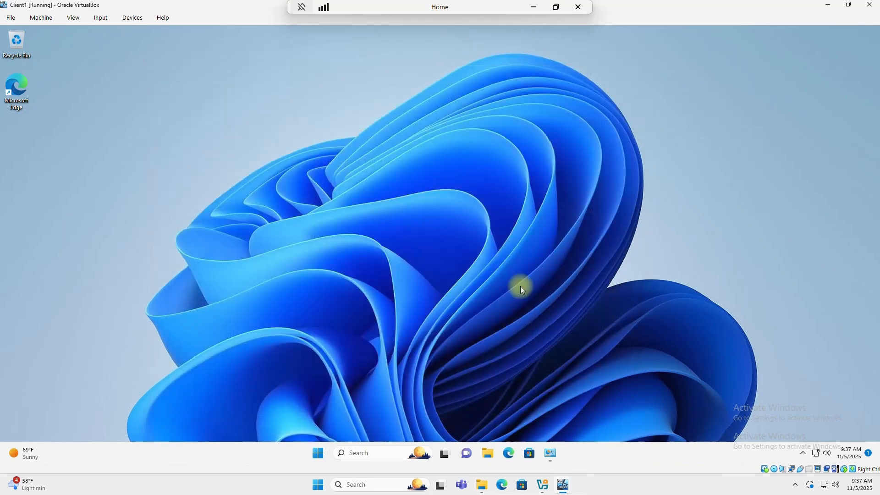
- Launch PowerShell as administrator on Client1 using the domain admin account and its password
left_click(378, 454)
type("p")
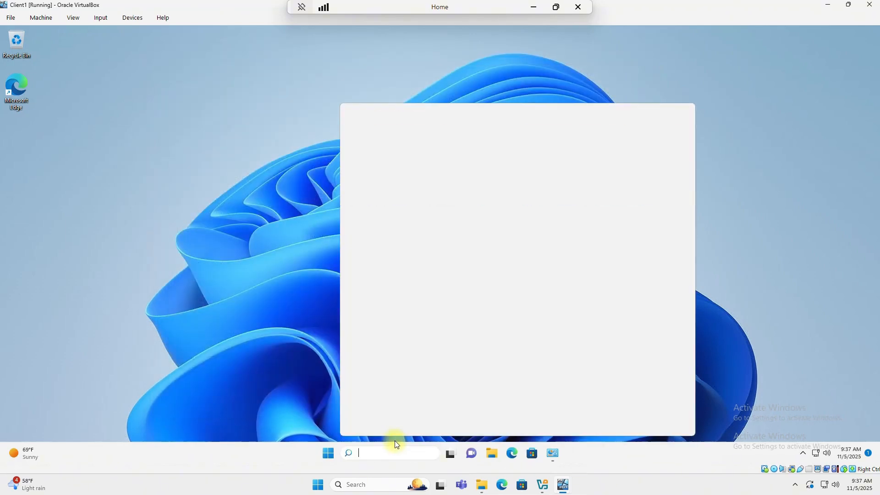
type("owershell")
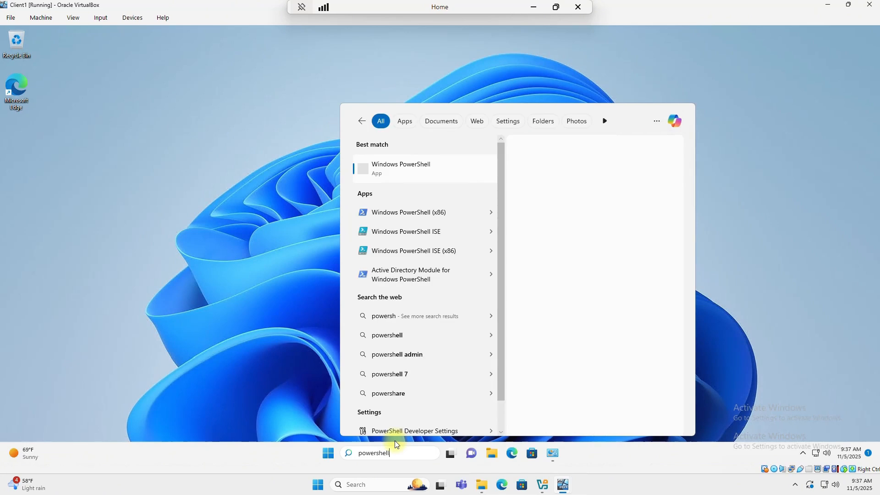
right_click(399, 172)
left_click(434, 181)
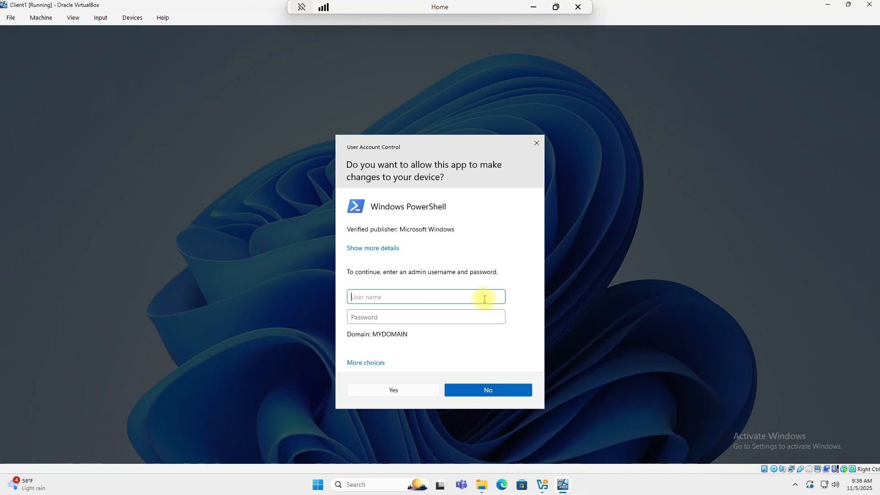
key("Tab")
type("••••••••")
key("Return")
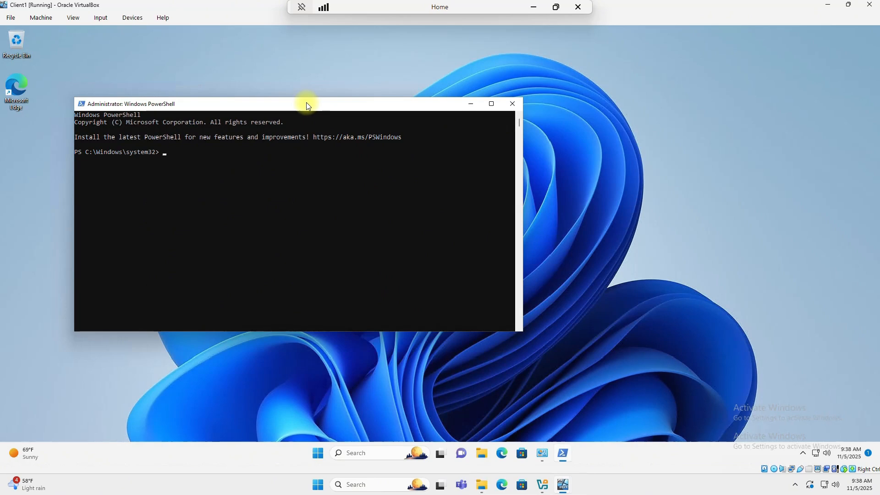
- Run Add-WindowsCapability -Name Rsat.ActiveDirectory.DS-LDS.Tools~~~~0.0.1.0 -Online, then close PowerShell
left_click(165, 152)
type("Add-WindowsCapability -Name Rsat.ActiveDirectory.DS-LDS.Tools~~~~0.0.1.0 -Online")
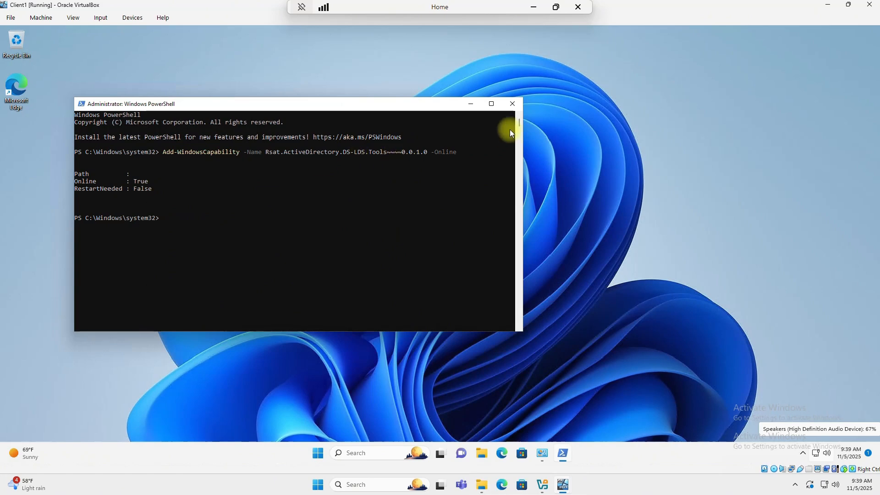
left_click(512, 105)
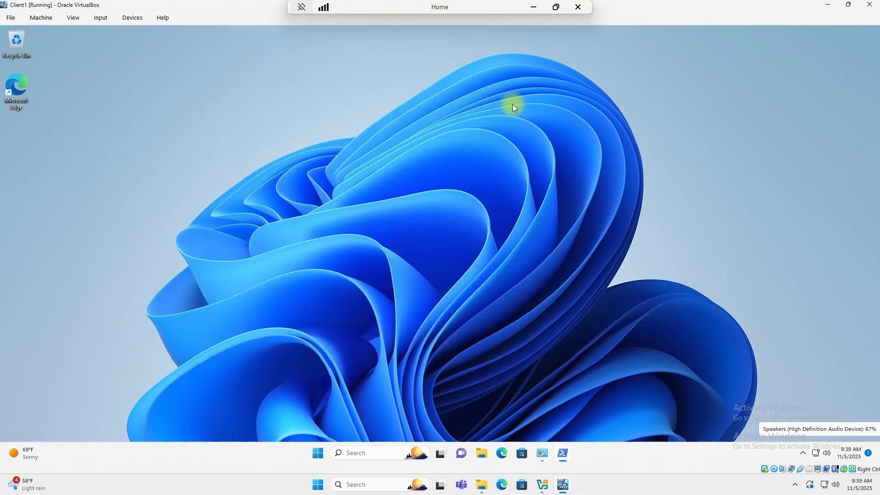
- Open Windows Tools from the Start menu's All apps list and select Active Directory Users and Computers
left_click(328, 456)
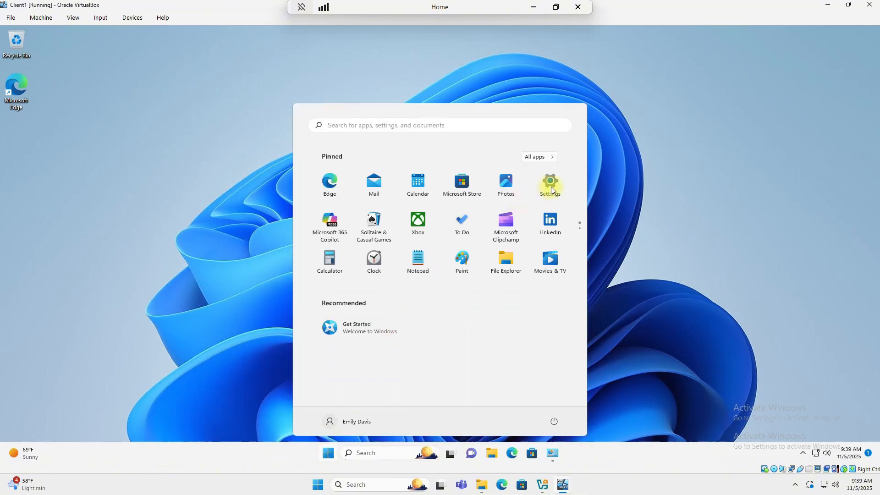
left_click(541, 156)
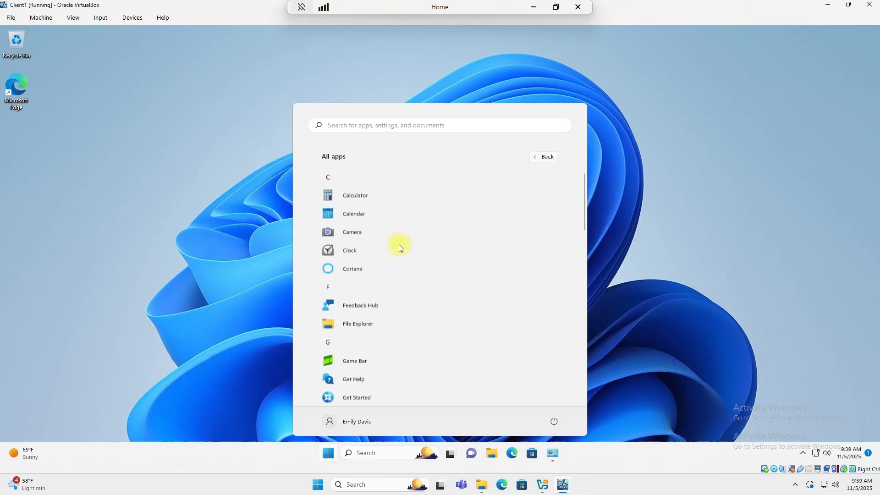
scroll(399, 244, "down", 10)
scroll(402, 245, "down", 3)
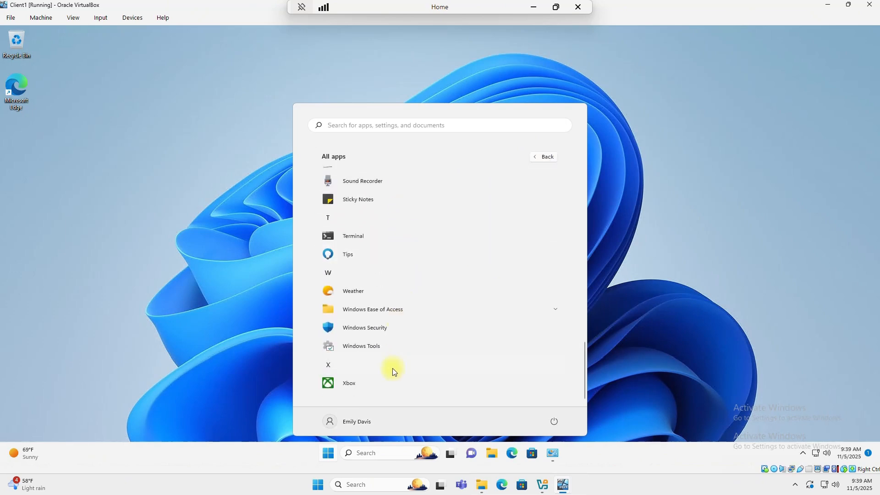
left_click(359, 347)
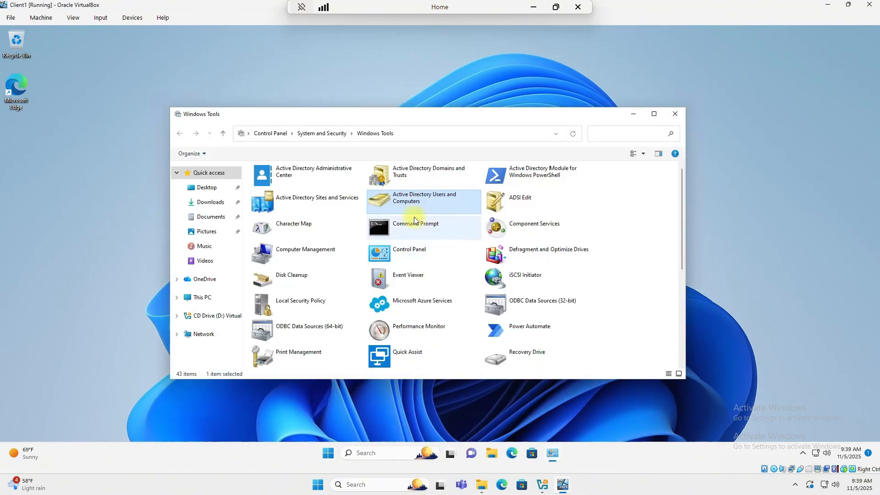
left_click(404, 203)
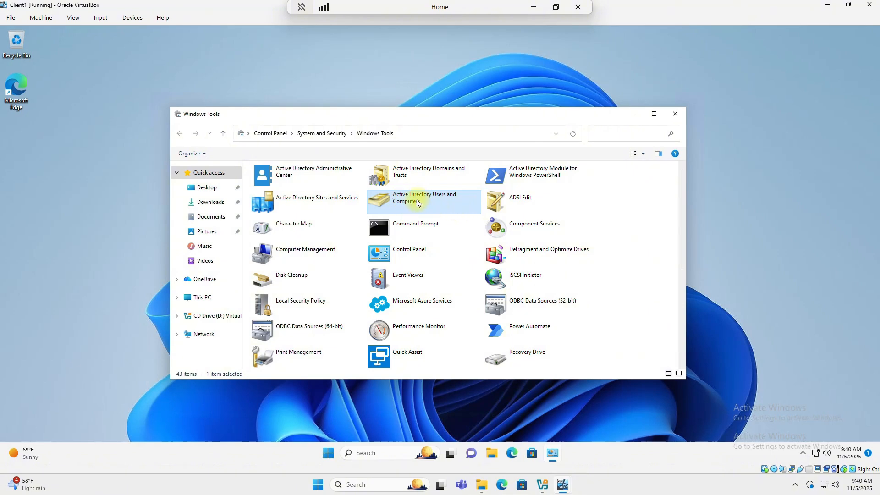
- Launch Active Directory Users and Computers and display the users in the New York HR unit
double_click(416, 203)
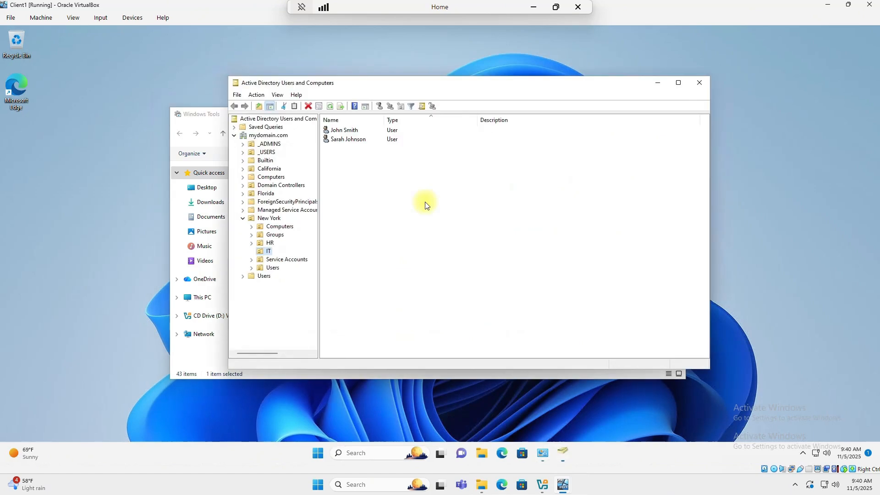
left_click(242, 218)
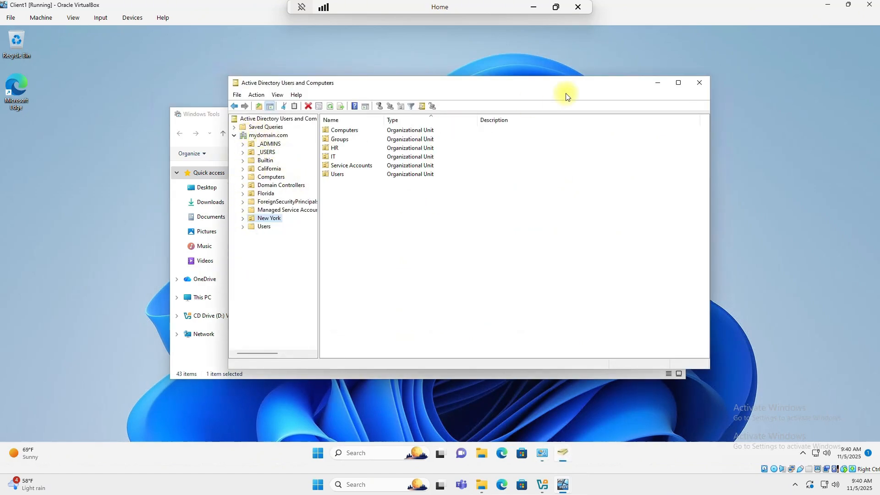
left_click_drag(575, 87, 587, 85)
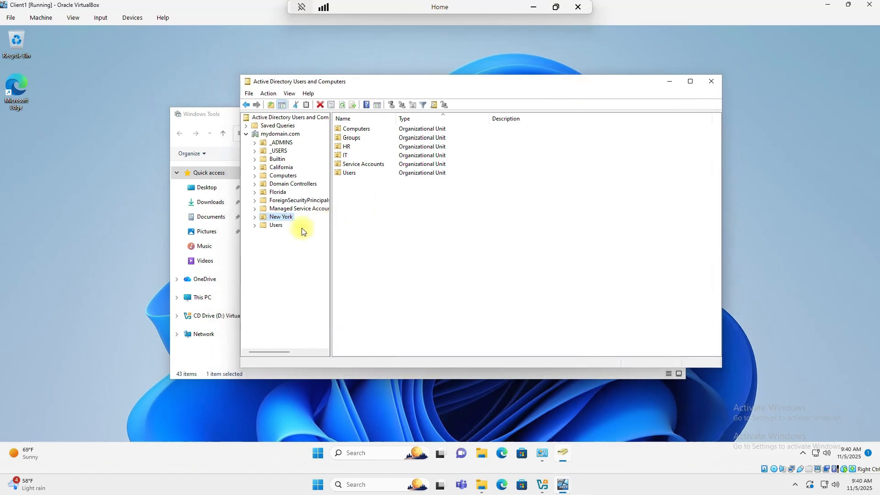
left_click(254, 217)
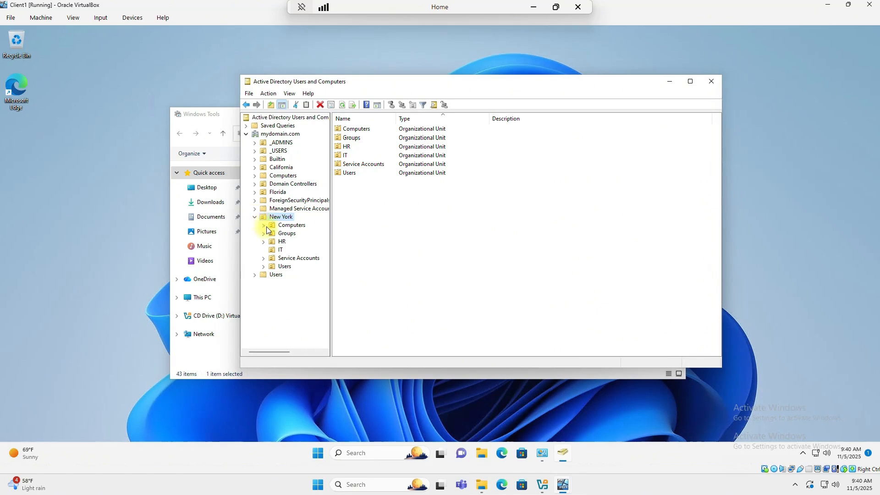
left_click(281, 241)
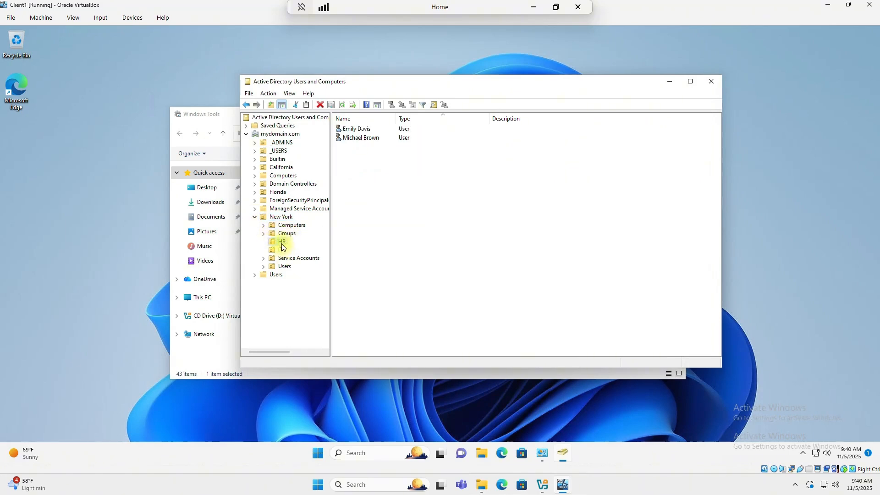
- Reset the second HR user's password by entering and confirming a new password
right_click(356, 138)
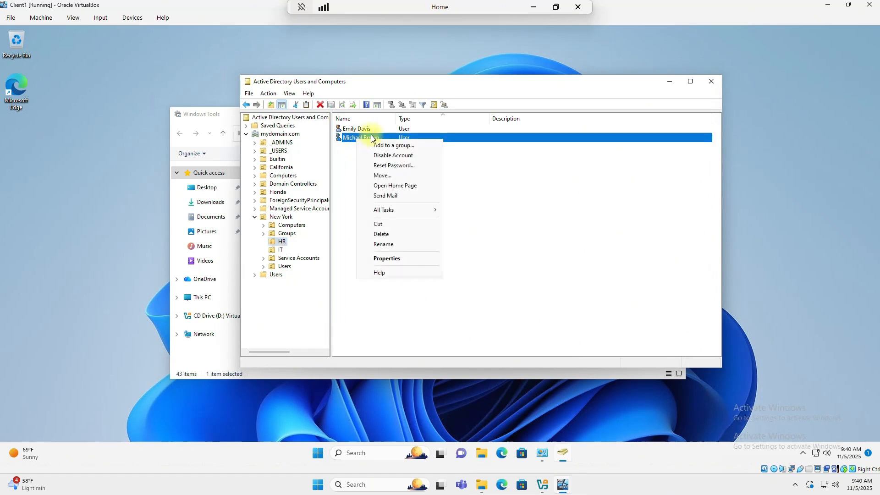
left_click(392, 166)
type("P")
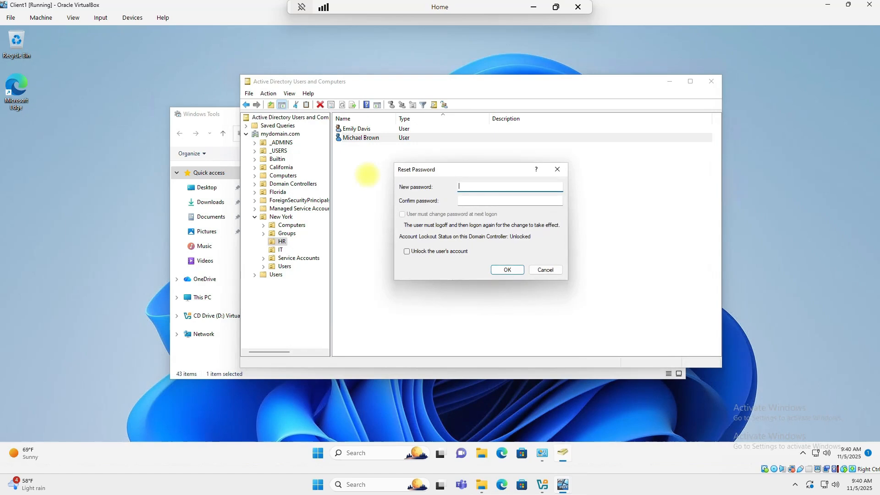
type("•••••••••")
key("Tab")
type("•••••••••")
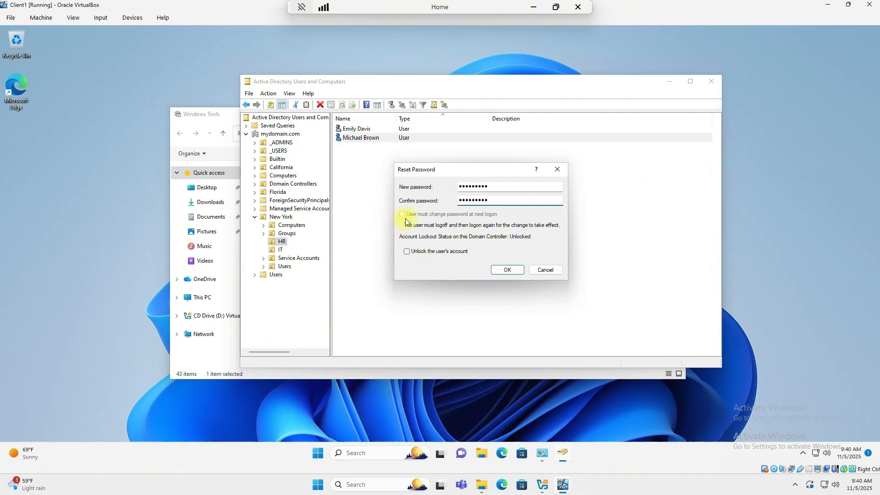
left_click(507, 269)
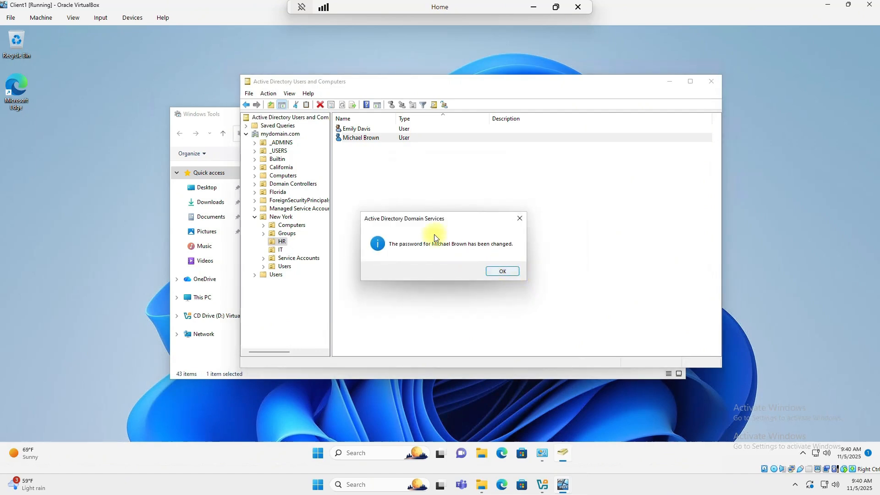
left_click(500, 271)
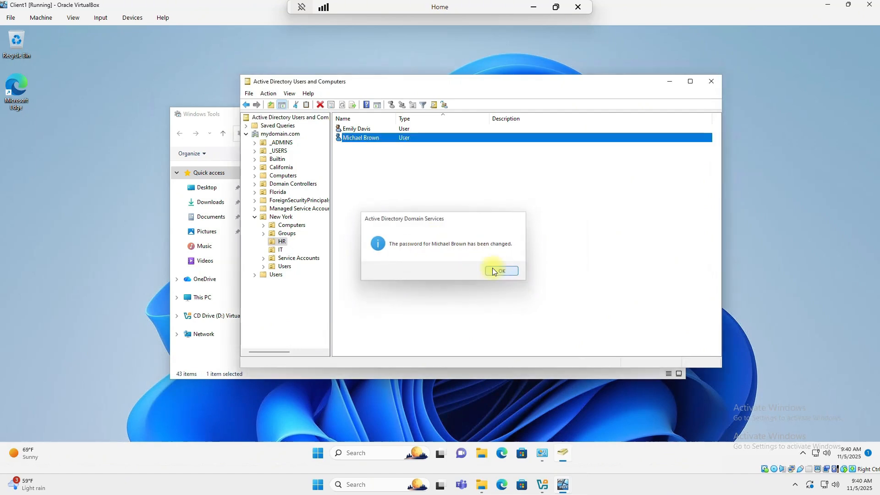
- Attempt a password reset for the first New York IT user, which is refused with access denied
left_click(281, 250)
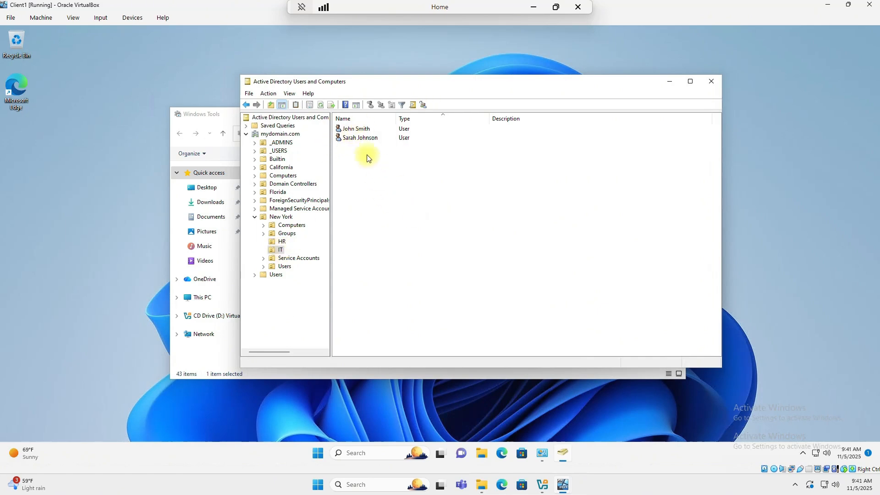
right_click(355, 130)
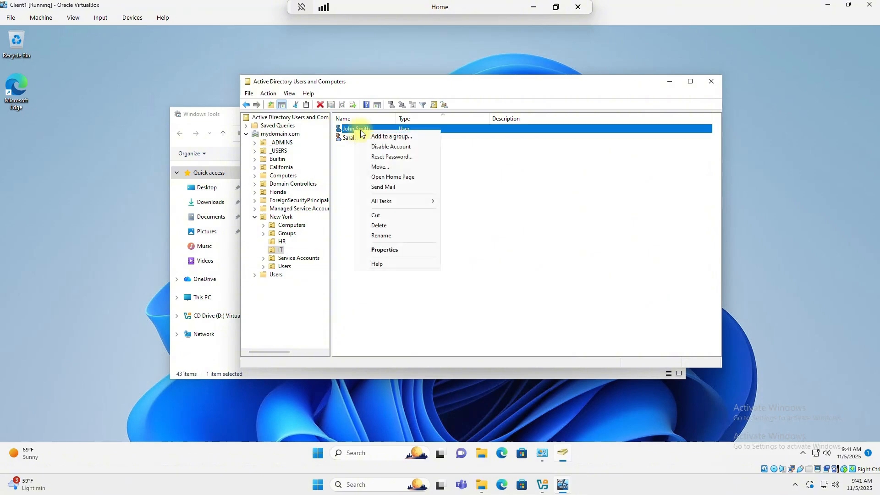
left_click(392, 158)
type("Password1")
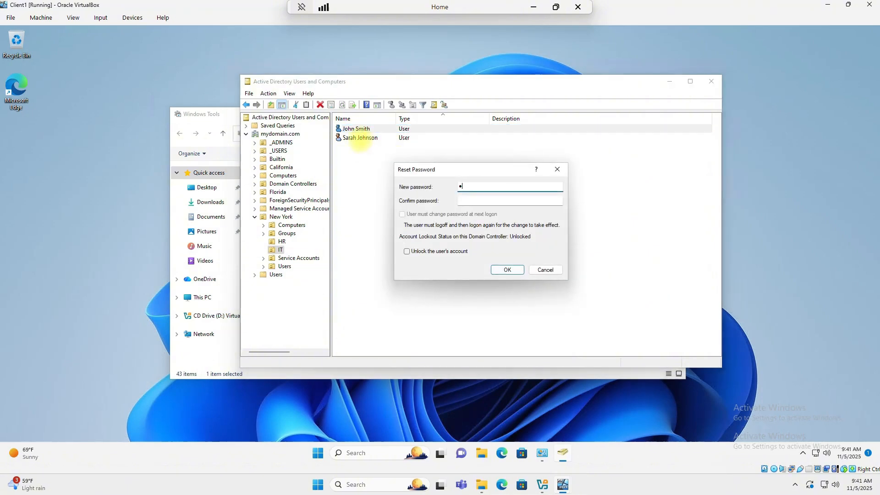
key("Tab")
type("Password1")
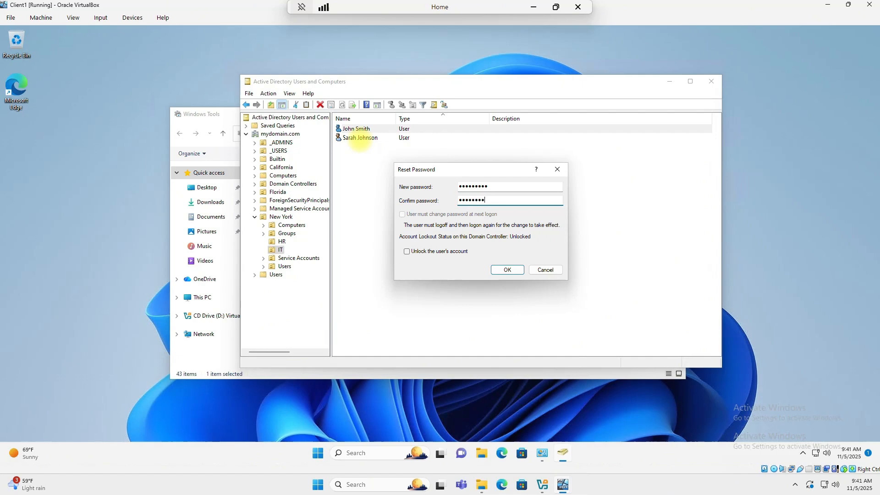
key("Return")
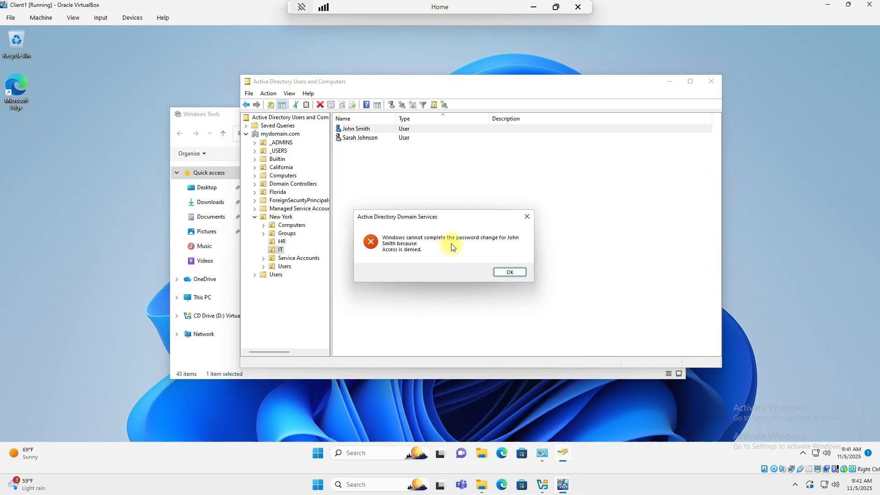
left_click(509, 272)
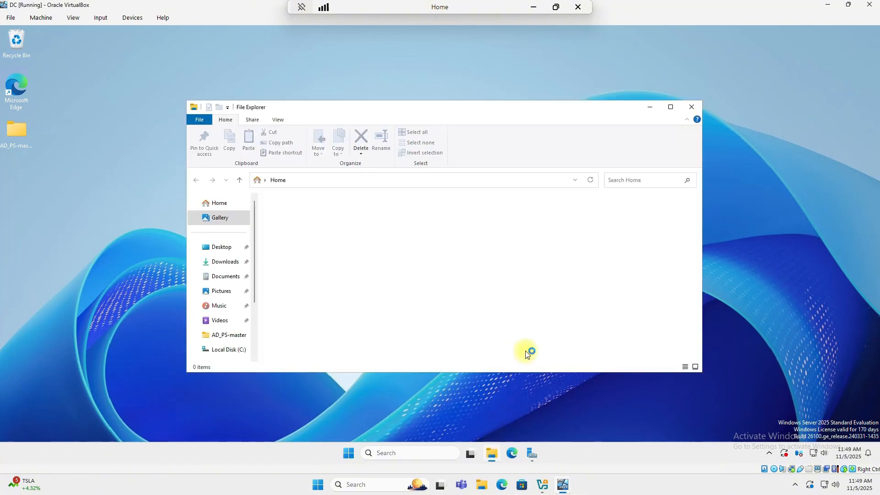
- Create a folder named NY HR SHARE on Local Disk (C:) and open it
scroll(224, 312, "down", 2)
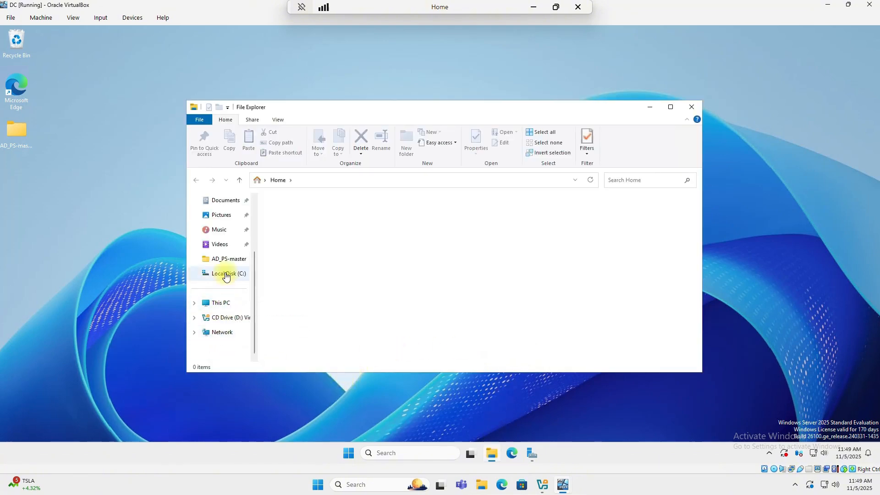
left_click(224, 273)
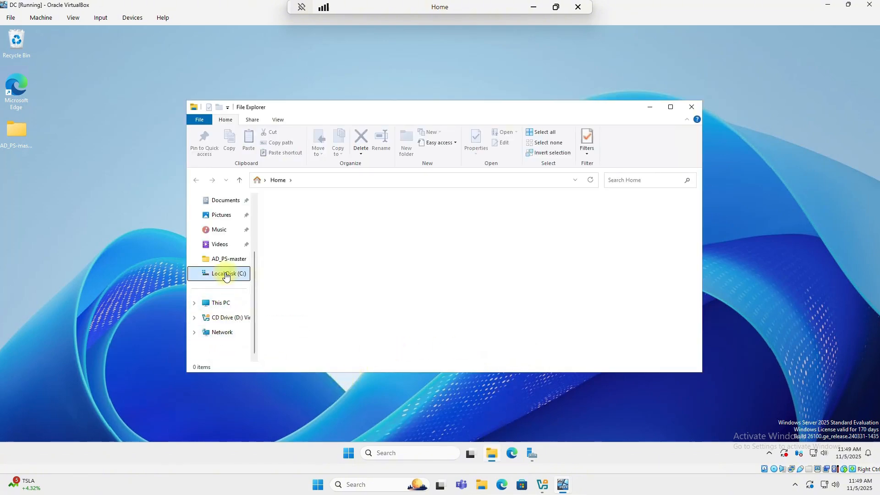
right_click(284, 303)
mouse_move(340, 405)
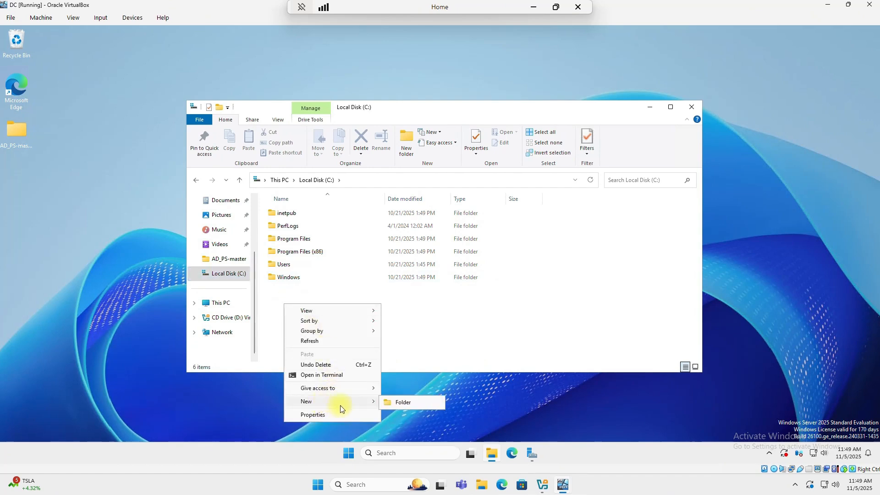
left_click(403, 403)
type("N")
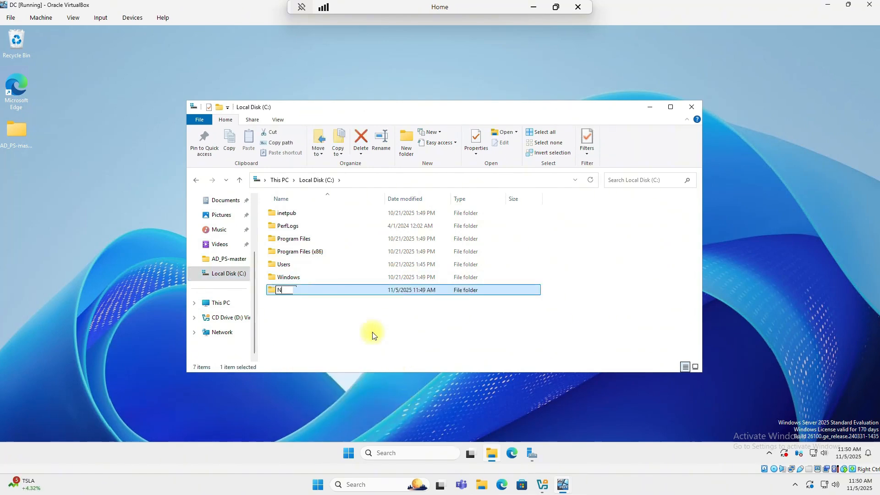
type("Y HR SHARE")
left_click(372, 331)
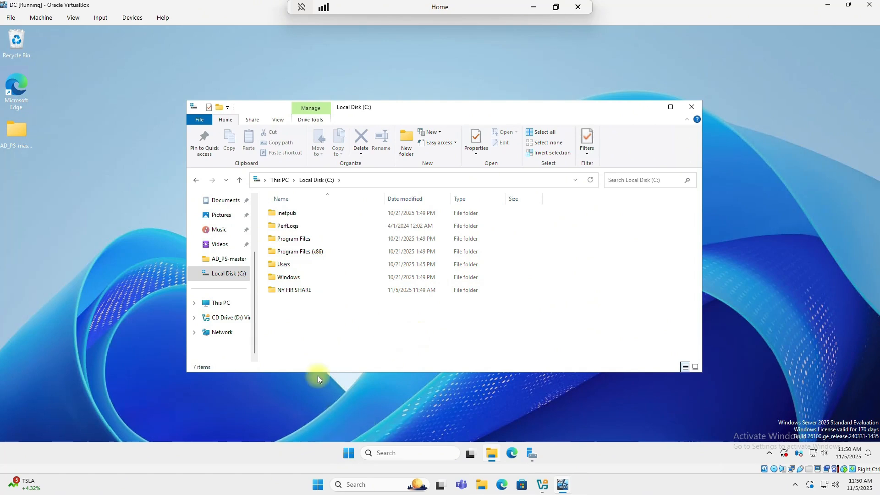
double_click(295, 292)
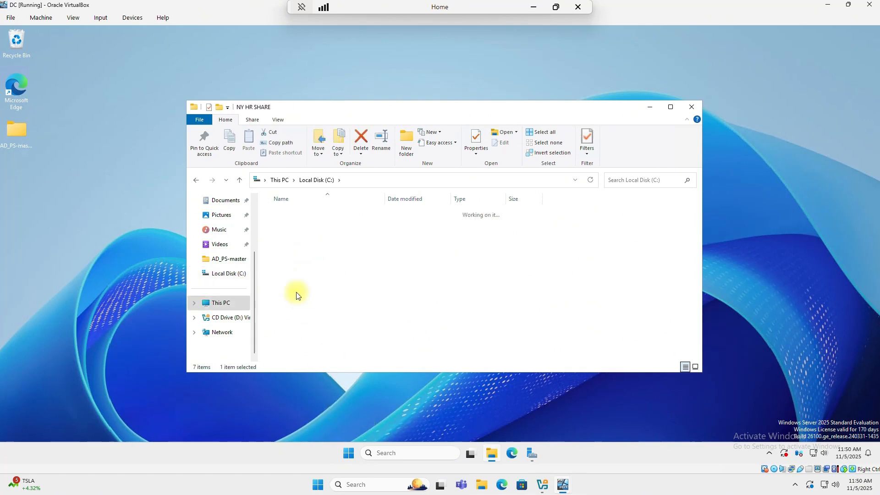
- Add an empty text document named TEST inside the folder, then return to Local Disk (C:)
right_click(306, 241)
mouse_move(357, 349)
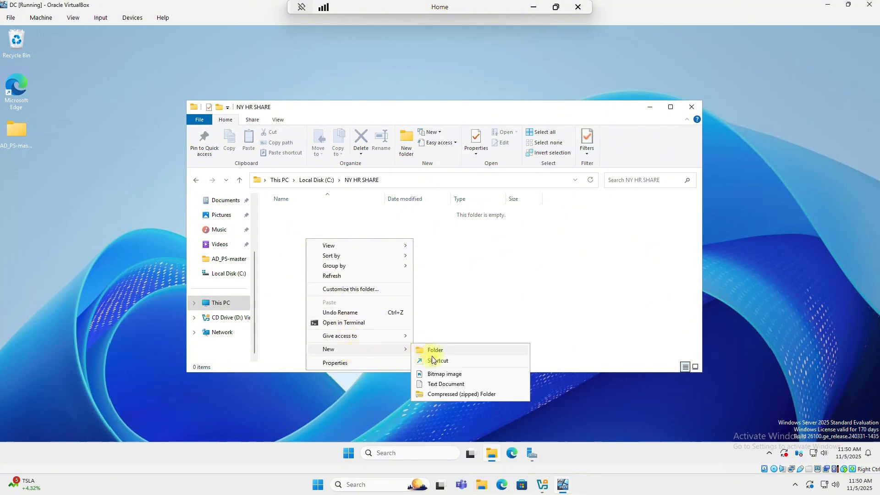
left_click(439, 385)
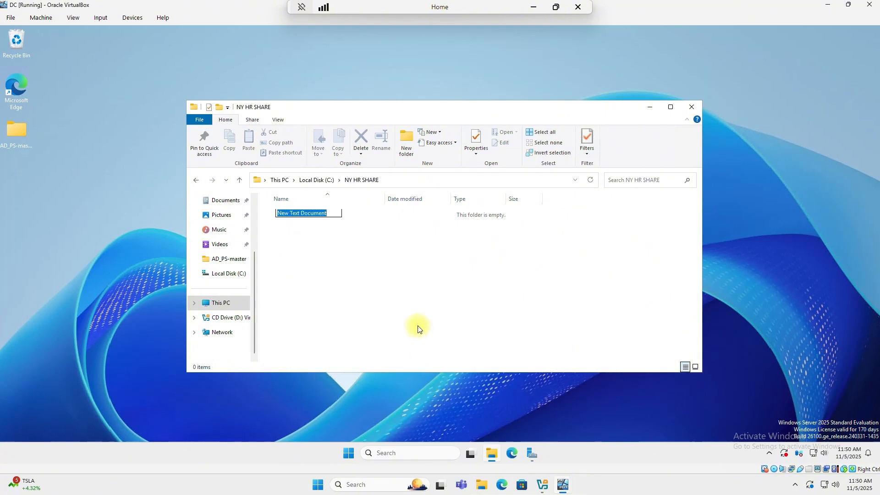
type("TEST")
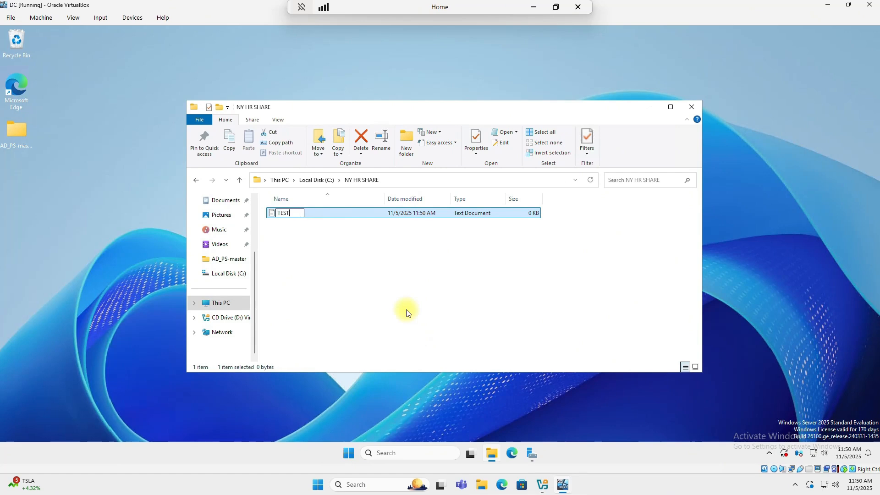
key("Return")
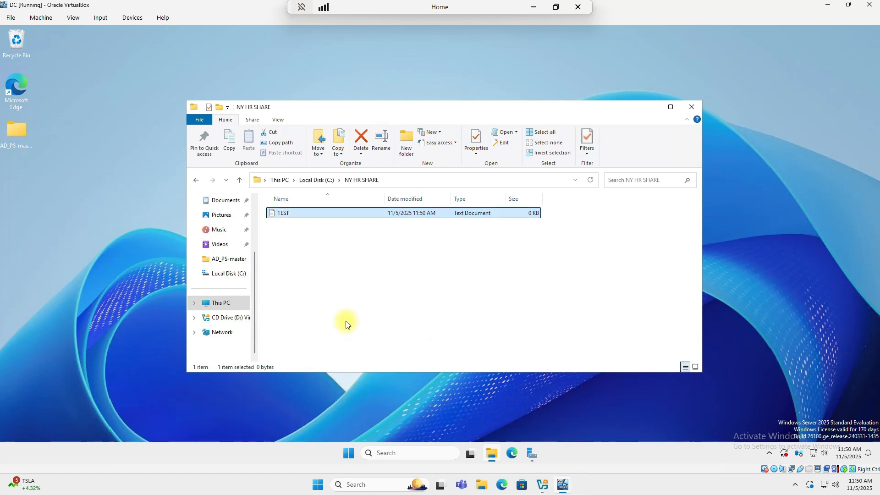
left_click(311, 183)
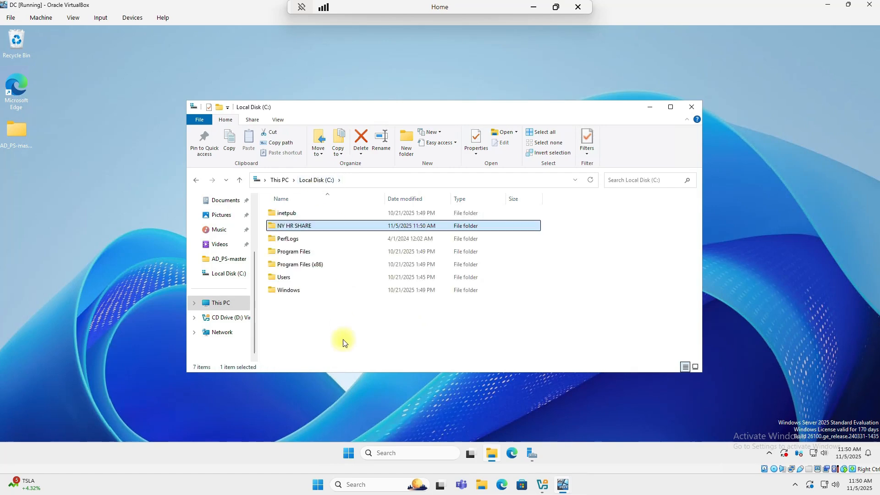
- In NY HR SHARE's Properties, enable Share this folder under Advanced Sharing
right_click(284, 229)
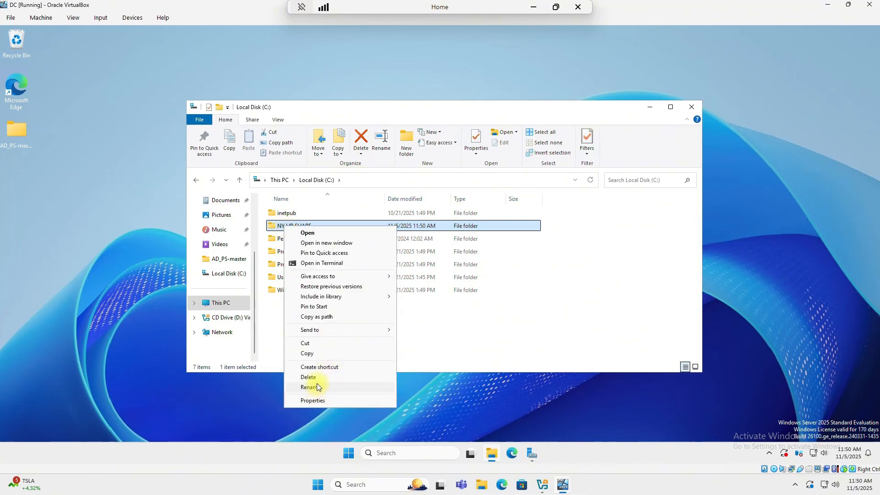
left_click(315, 400)
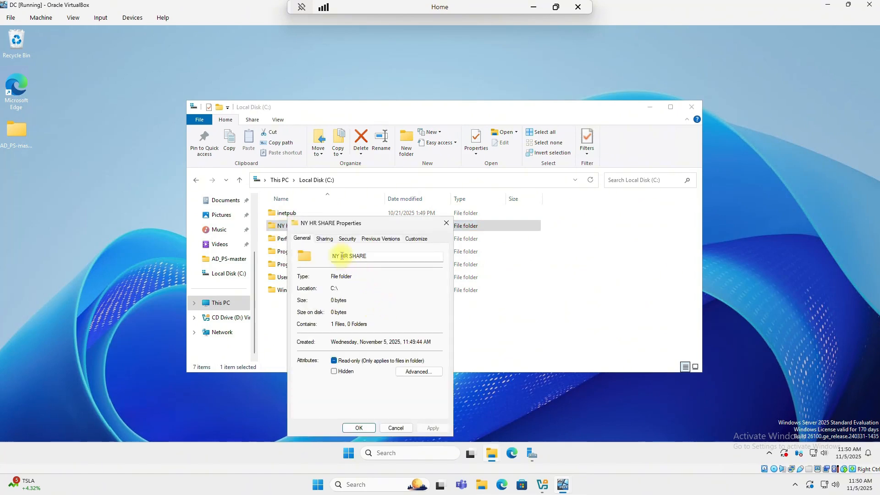
left_click(324, 239)
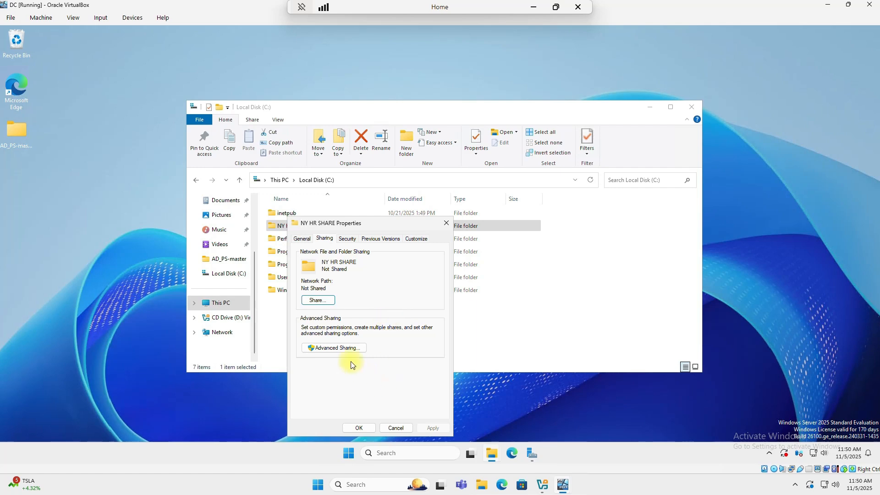
left_click(330, 349)
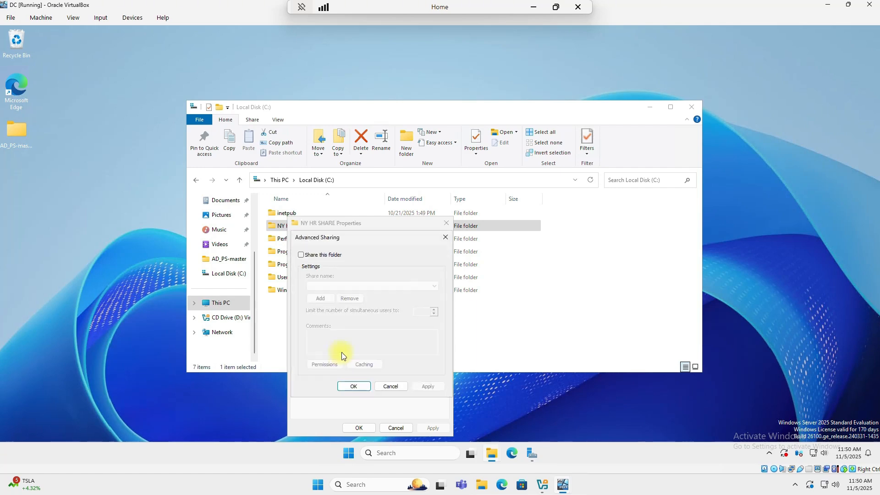
left_click(301, 255)
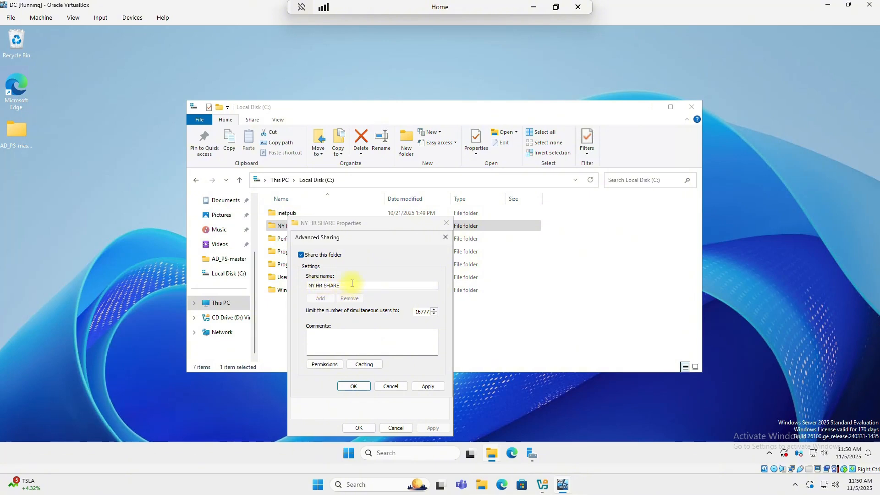
- Replace Everyone with NY_HR_STAFF in the share permissions and apply the Advanced Sharing settings
left_click(335, 366)
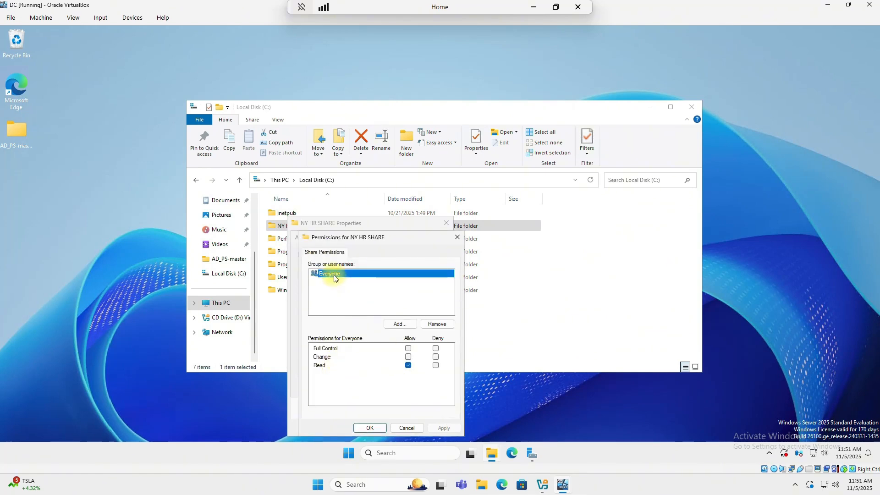
left_click(436, 324)
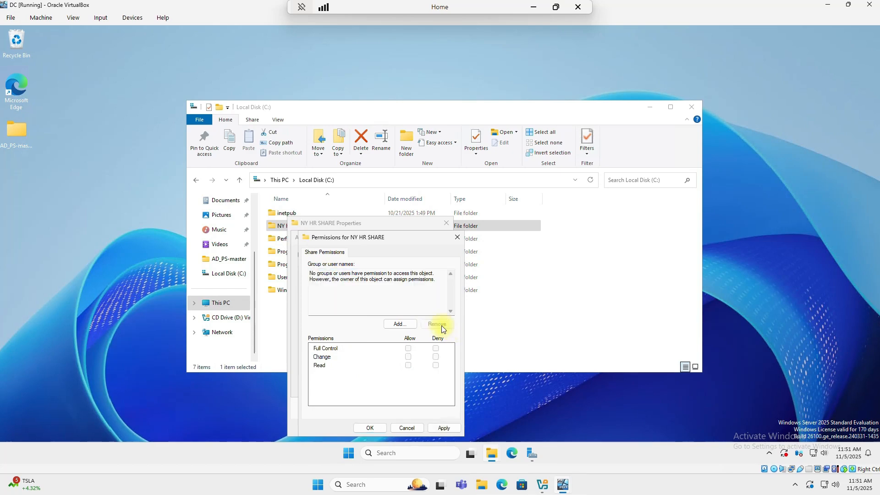
left_click(398, 325)
type("NY_")
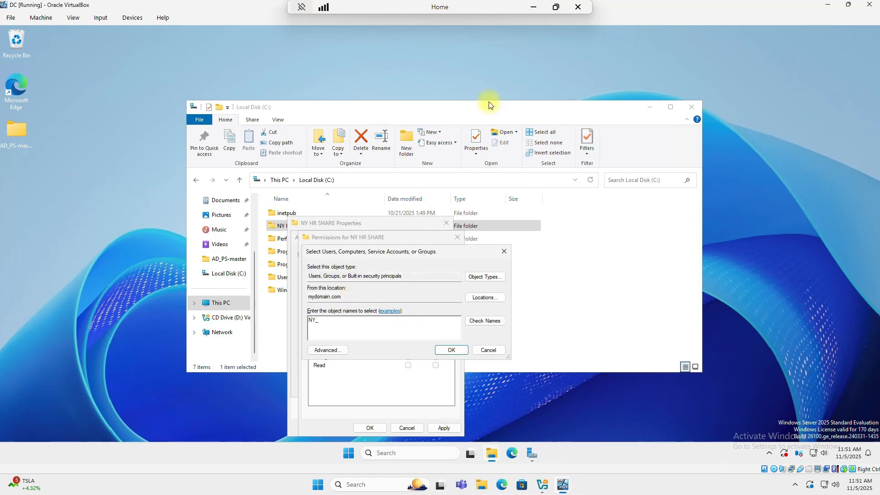
left_click(485, 322)
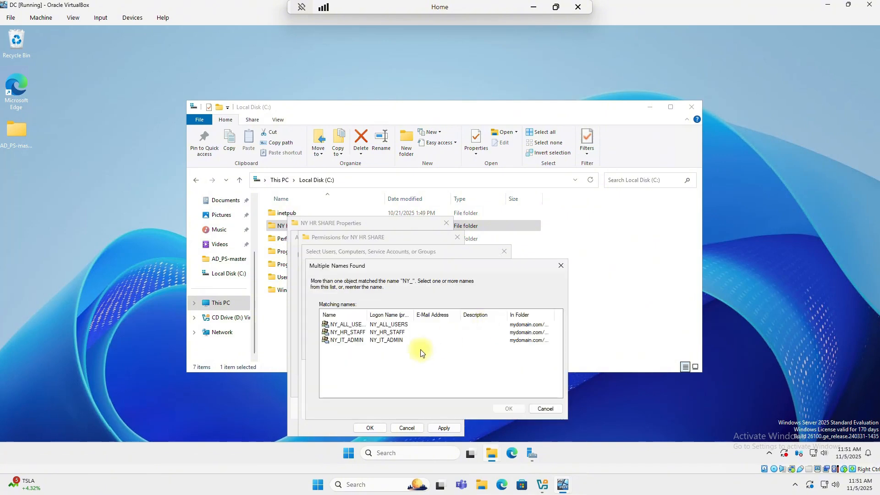
left_click(341, 332)
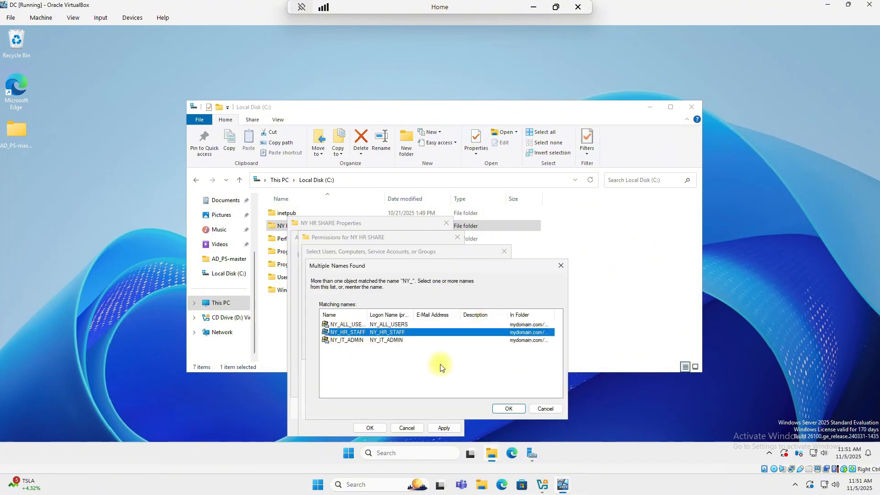
left_click(506, 409)
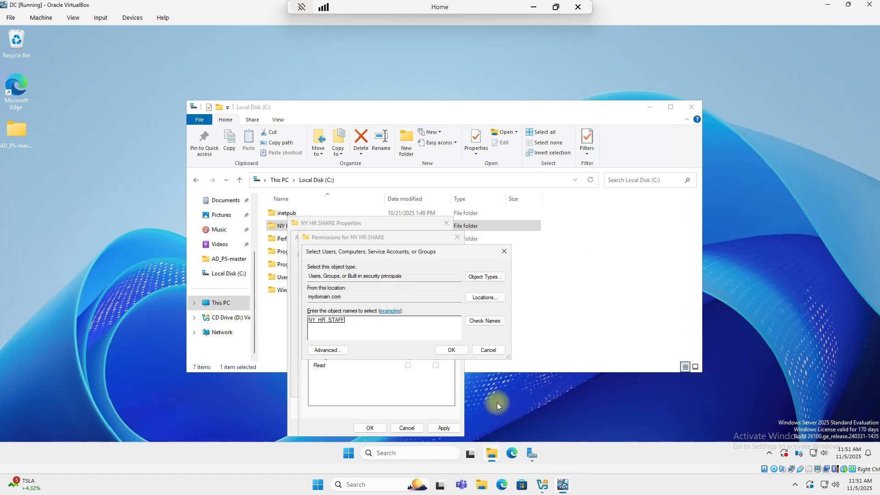
left_click(451, 351)
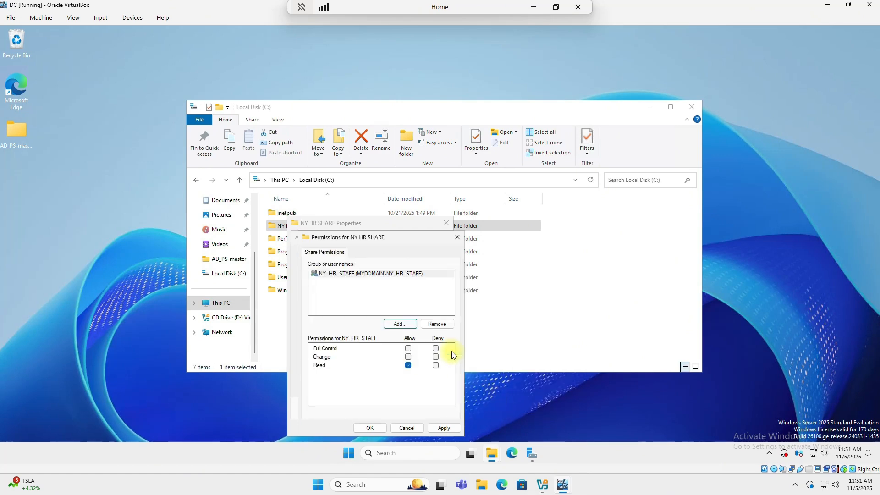
left_click(451, 428)
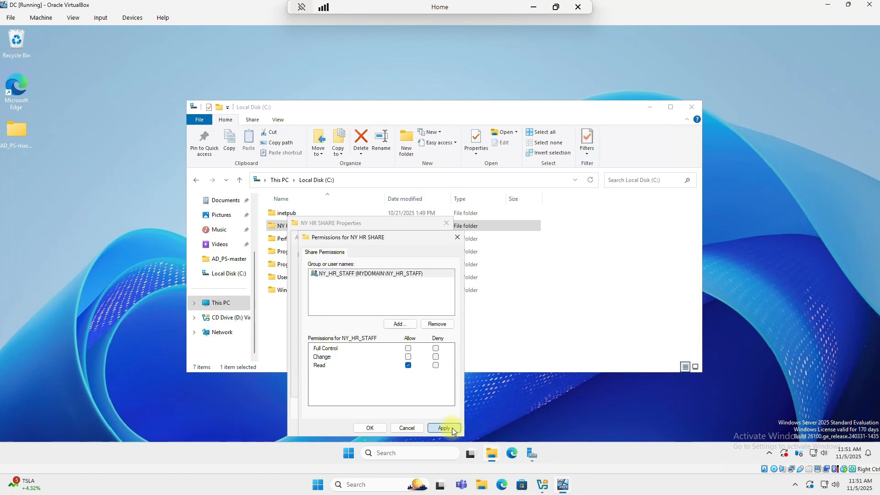
left_click(369, 428)
left_click(425, 388)
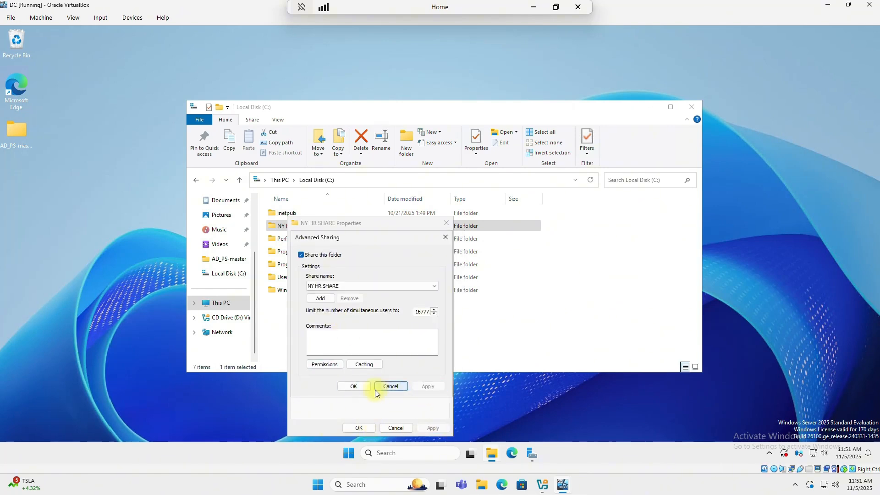
left_click(353, 386)
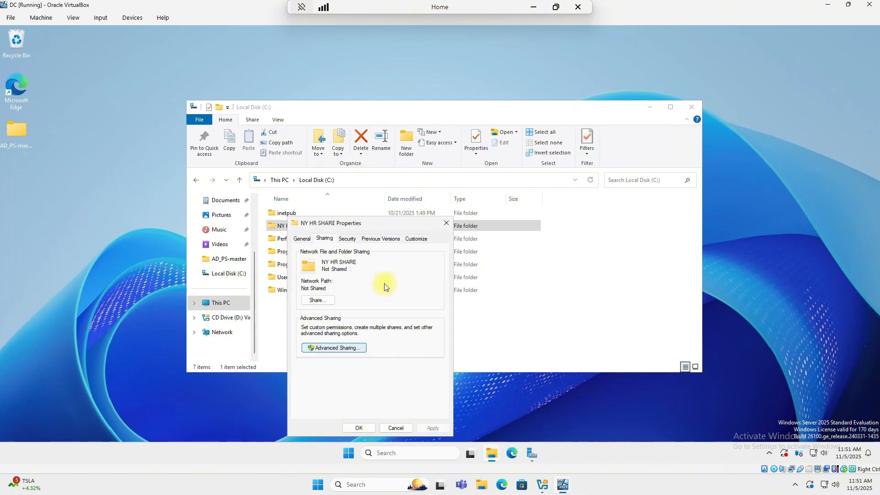
- On the Security tab, try removing Users from the folder's permissions; the inheritance warning blocks it
left_click(349, 239)
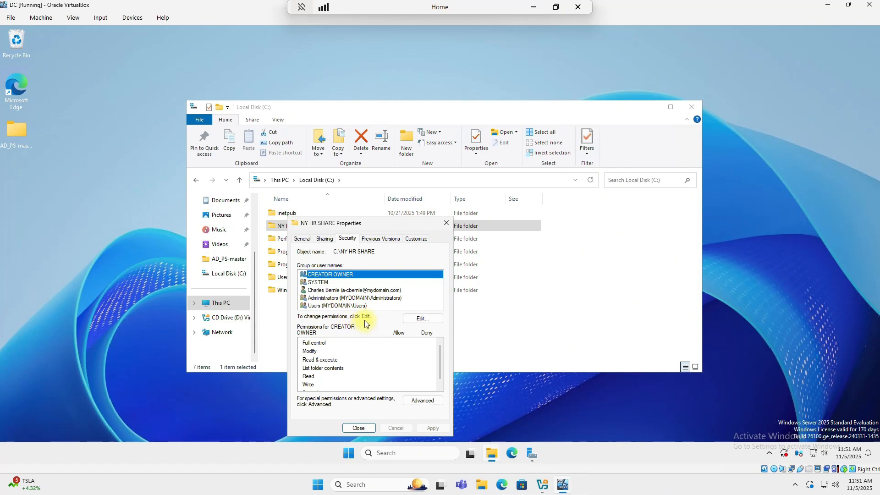
left_click(324, 306)
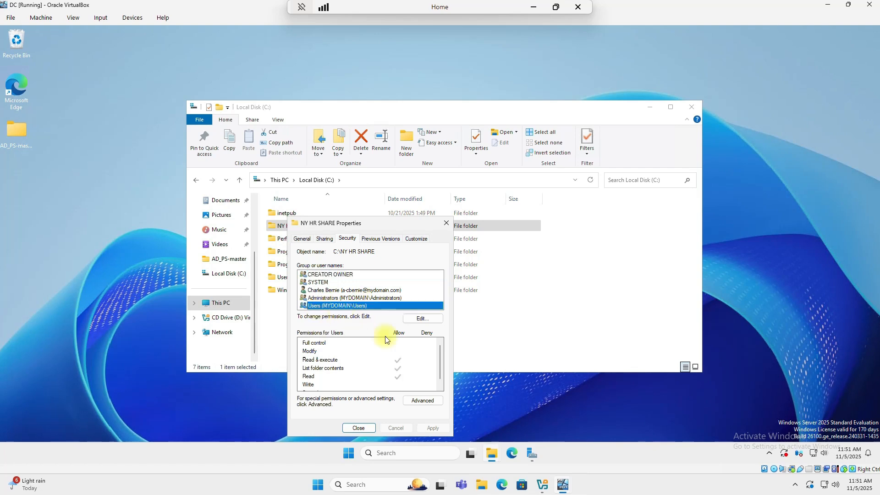
left_click(421, 319)
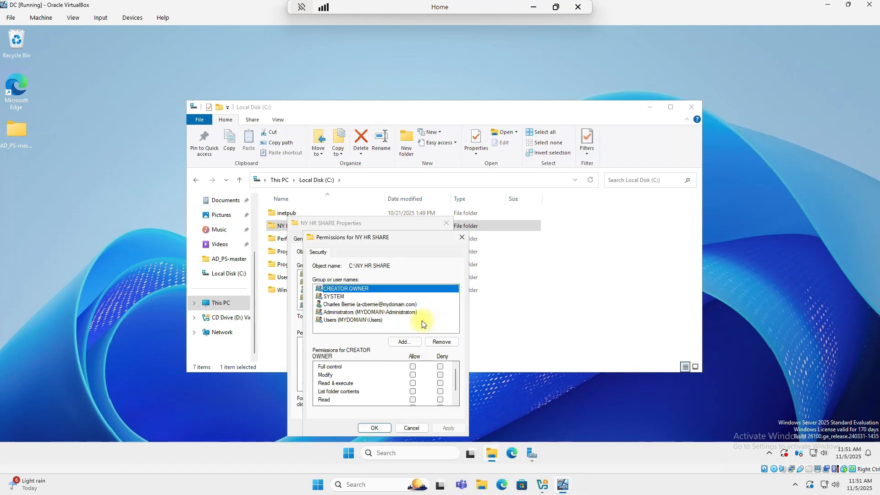
left_click(339, 321)
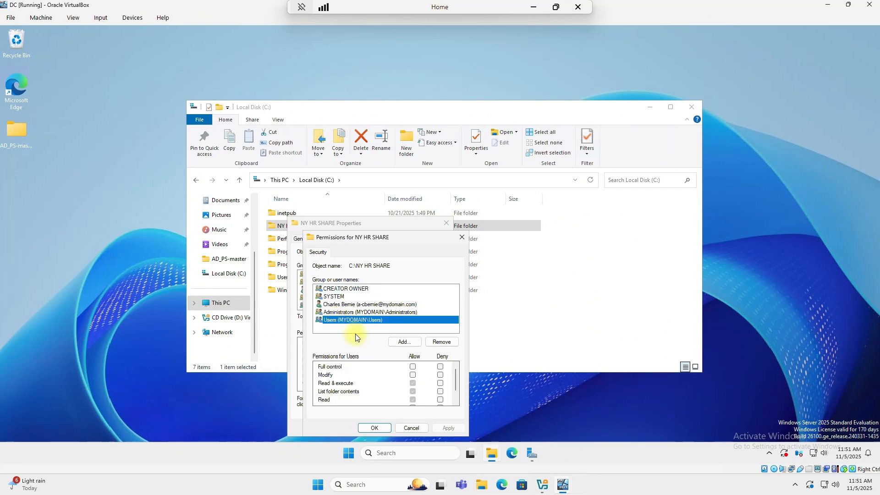
left_click(440, 343)
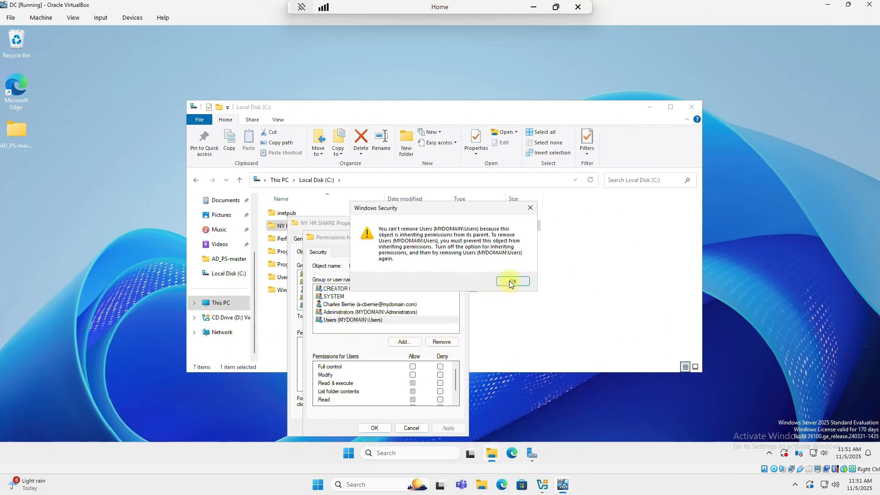
left_click(512, 283)
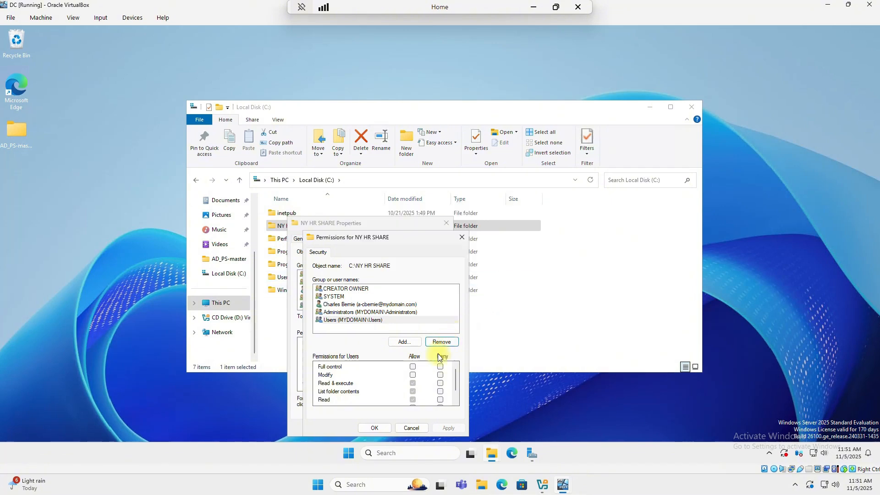
left_click(412, 428)
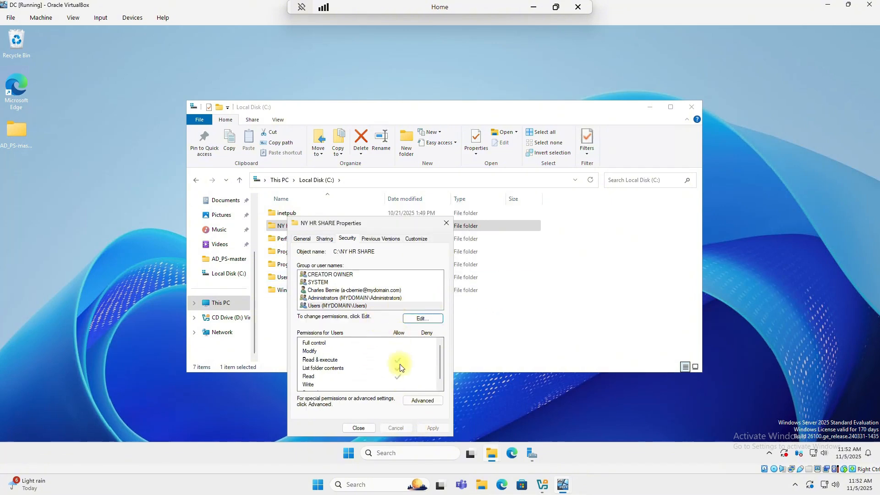
- Disable inheritance on NY HR SHARE, keeping entries as explicit, and remove both Users entries
left_click(420, 401)
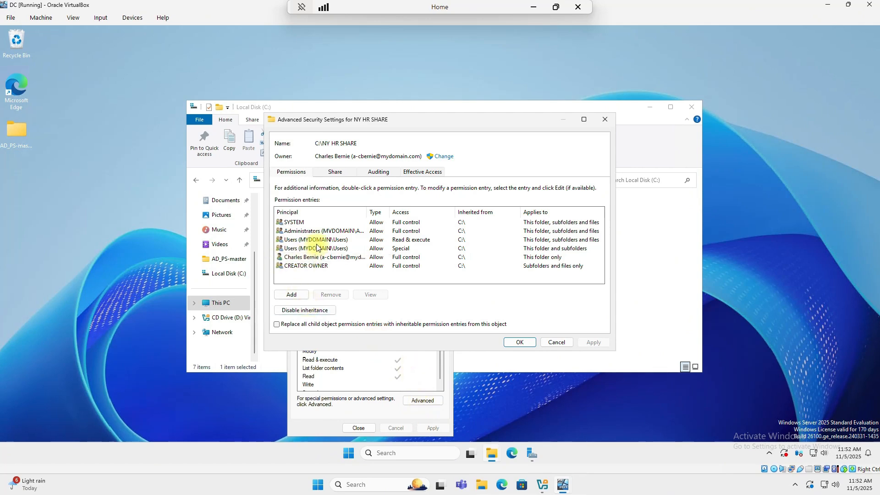
left_click(298, 311)
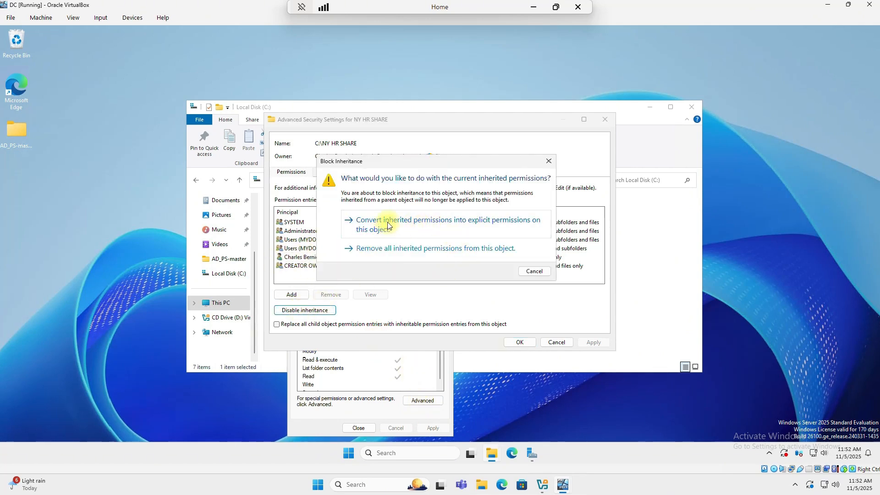
left_click(387, 225)
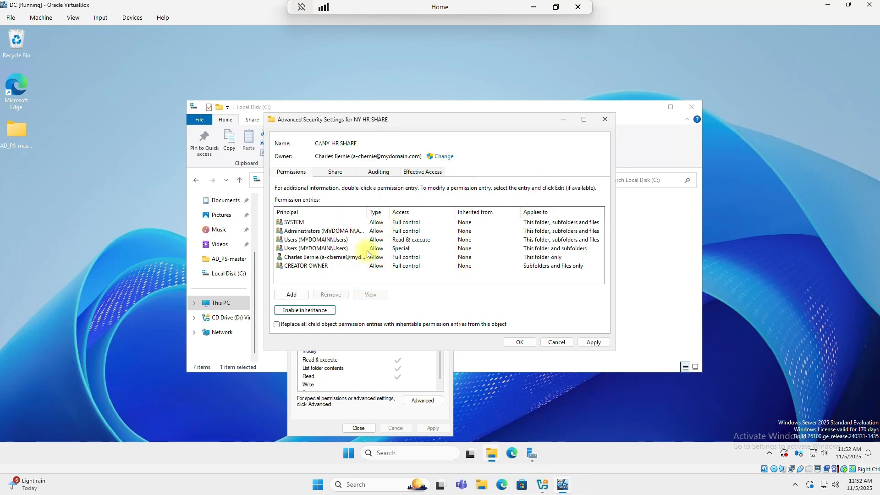
left_click(312, 240)
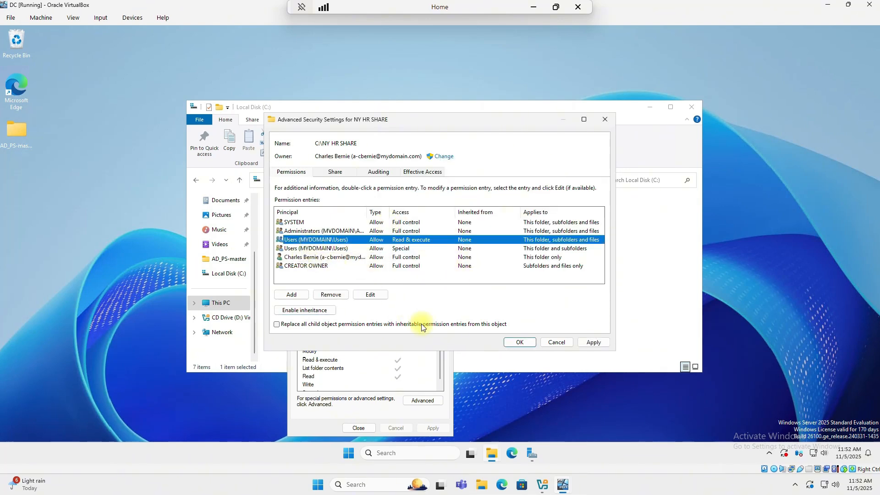
left_click(333, 294)
left_click(316, 240)
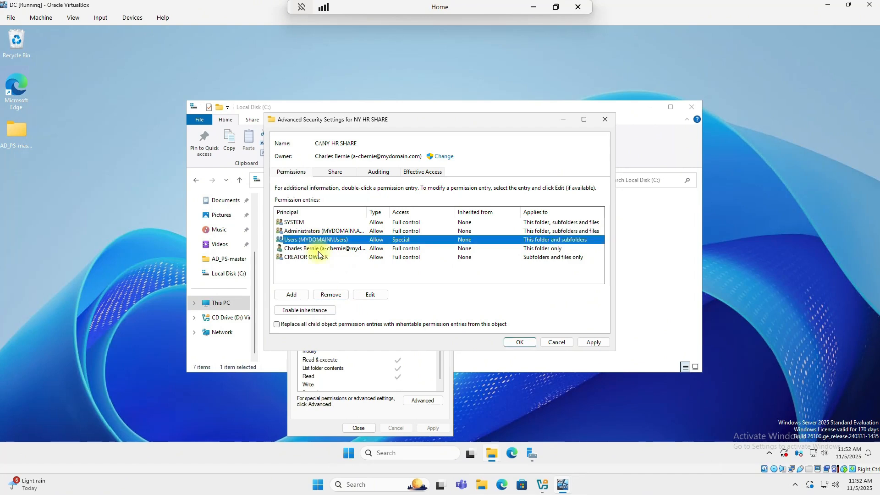
left_click(330, 294)
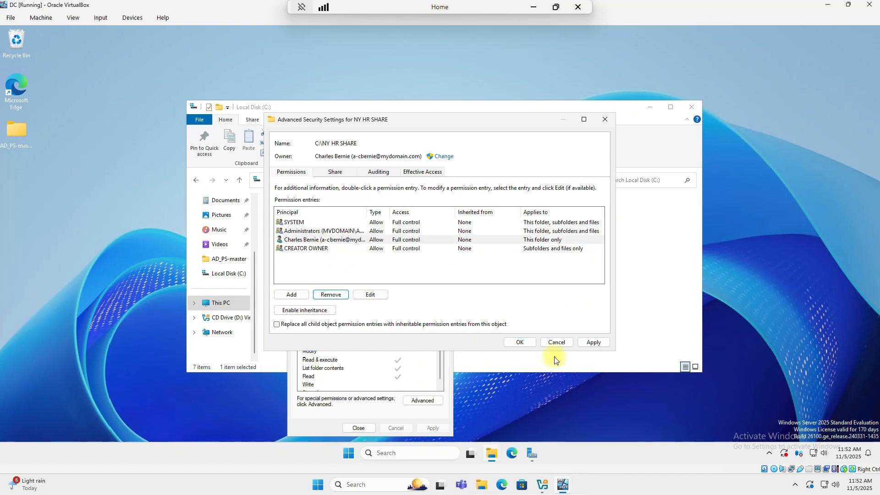
left_click(594, 342)
left_click(525, 342)
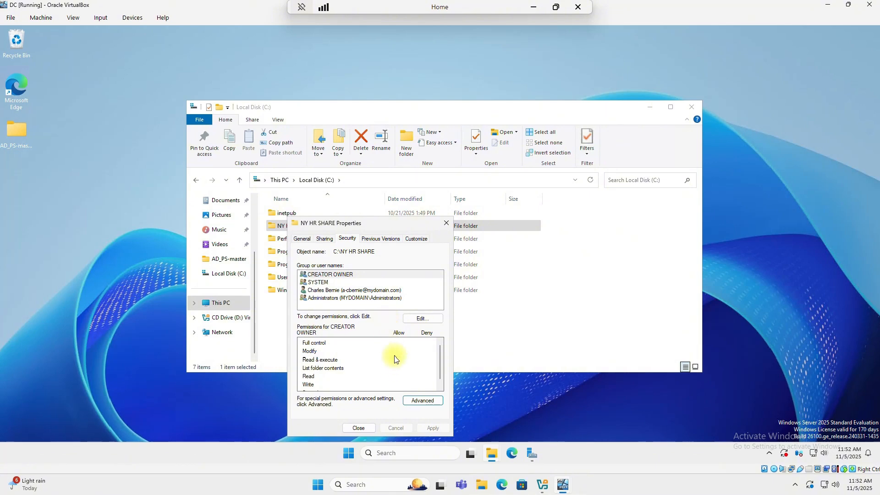
- Add NY_HR_STAFF to NY HR SHARE's NTFS permissions with Read & execute, List folder contents and Read
left_click(424, 322)
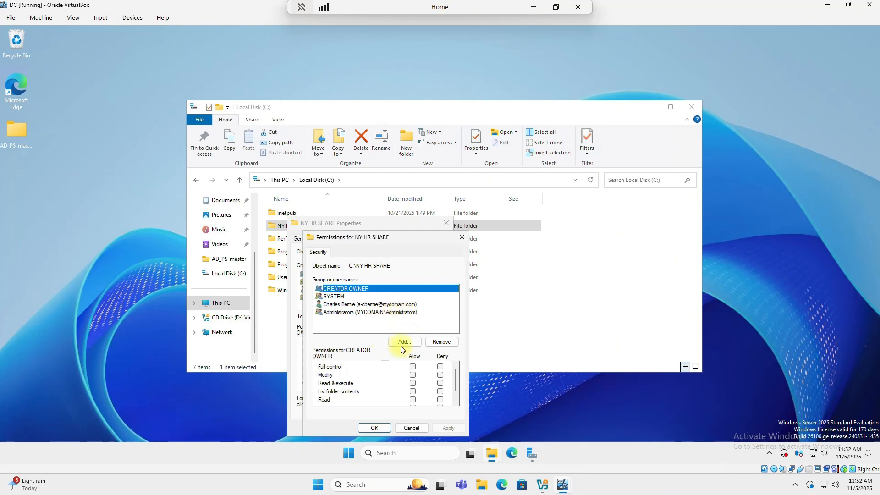
left_click(405, 343)
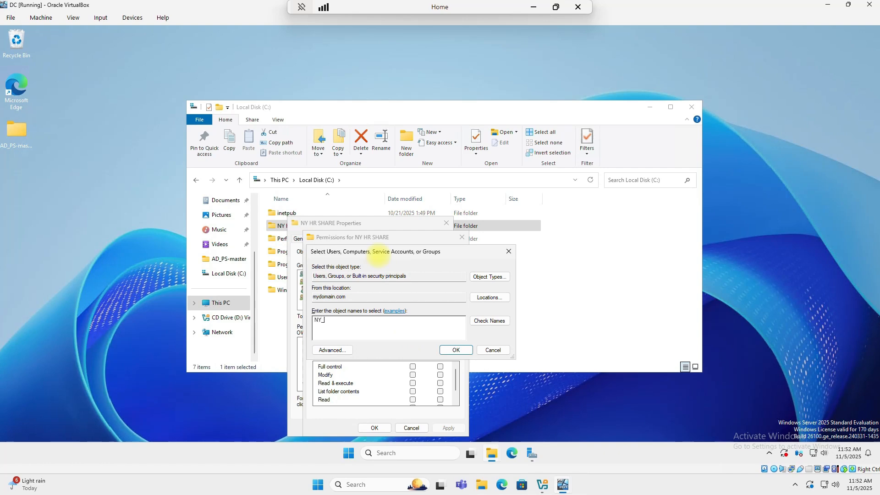
left_click(489, 320)
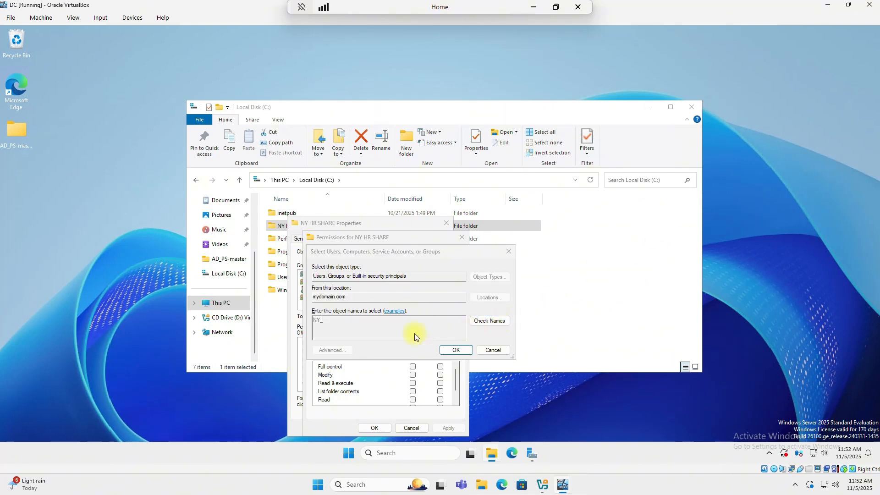
left_click(359, 332)
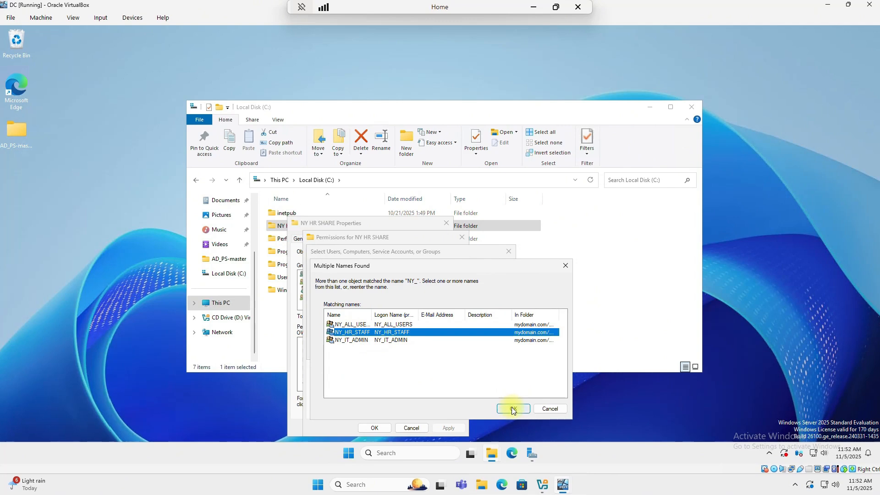
left_click(513, 409)
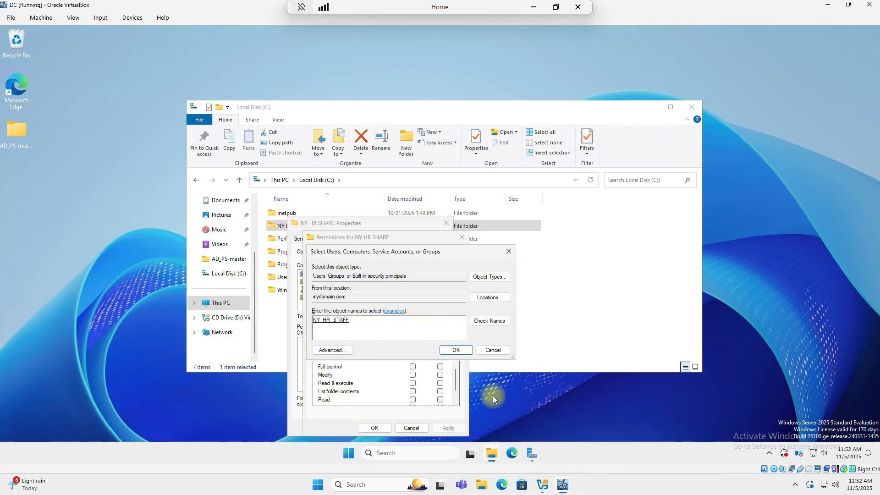
left_click(455, 351)
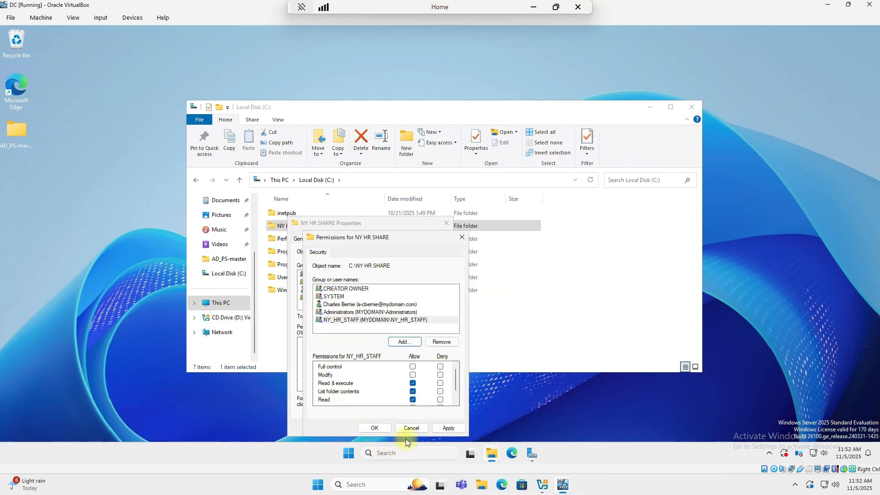
left_click(446, 430)
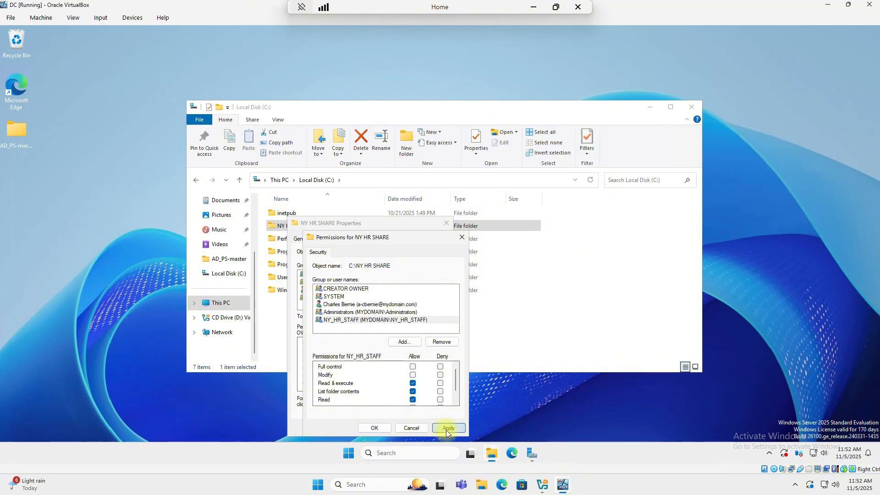
left_click(379, 428)
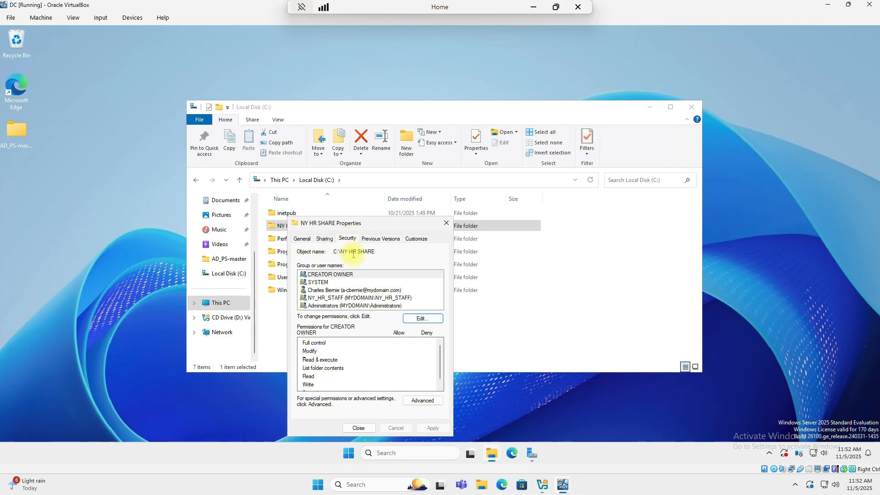
- Review the share path on the Sharing tab and the Security permissions, then close the properties
left_click(325, 239)
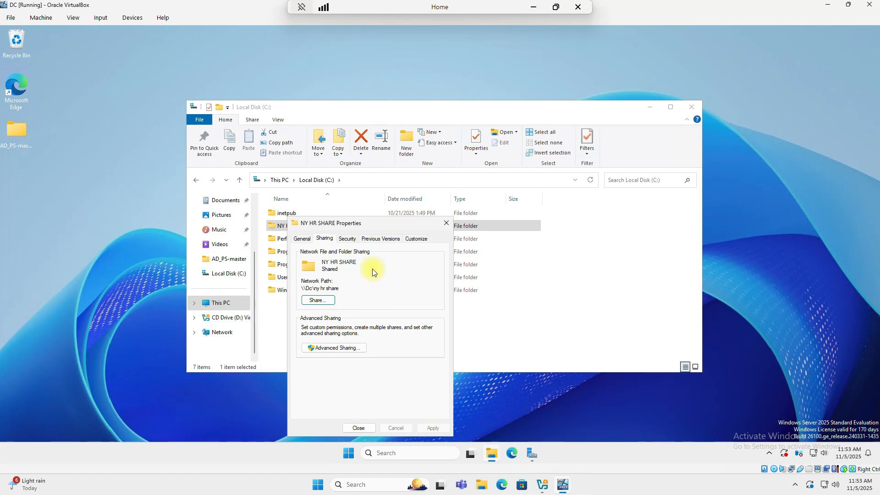
left_click(350, 238)
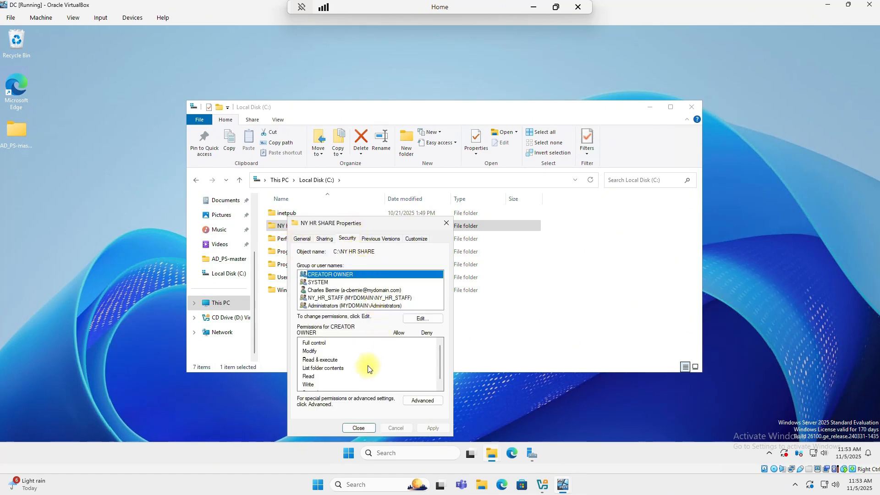
scroll(362, 357, "down", 1)
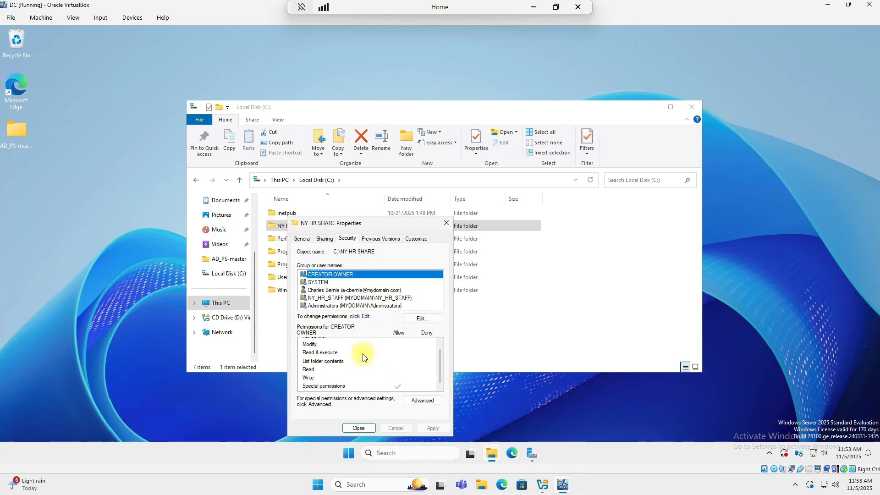
scroll(362, 356, "up", 1)
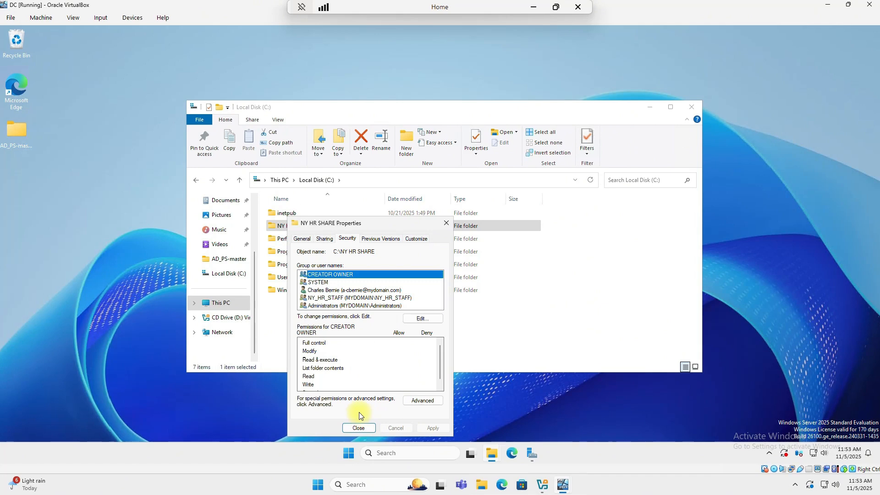
left_click(359, 428)
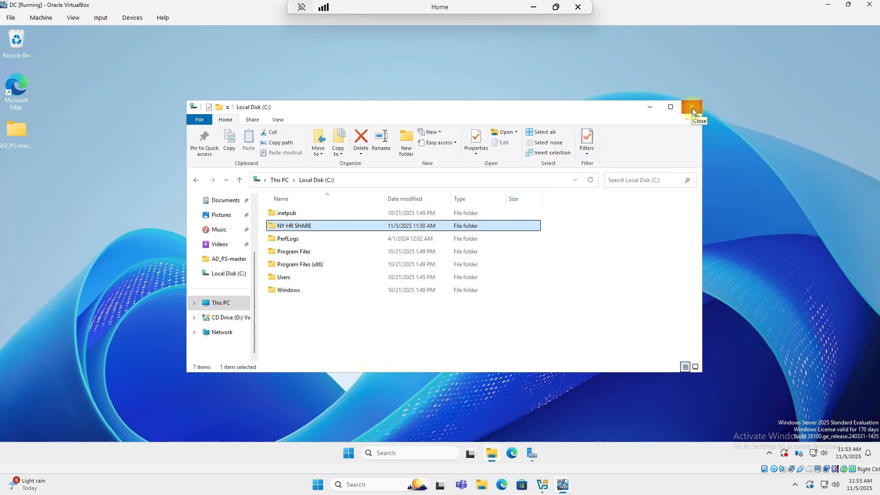
- On Client1, browse to \\DC\NY HR SHARE in a fresh File Explorer window, showing the TEST document
left_click(693, 110)
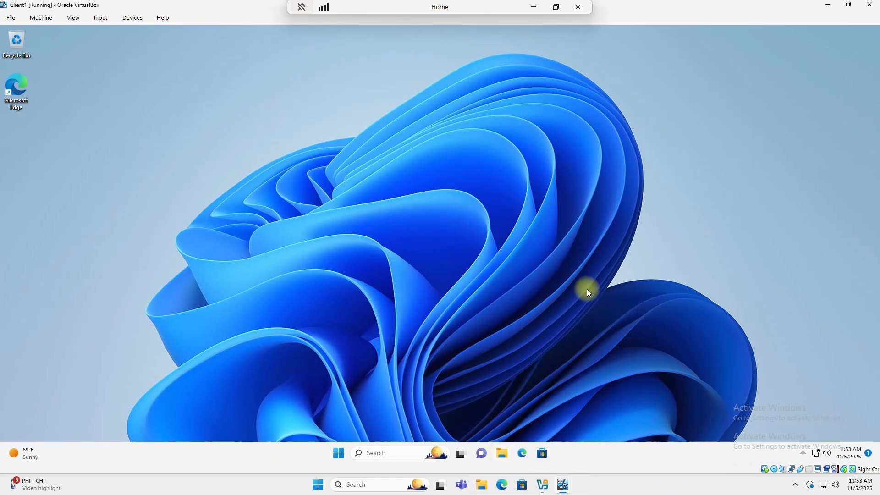
left_click(502, 453)
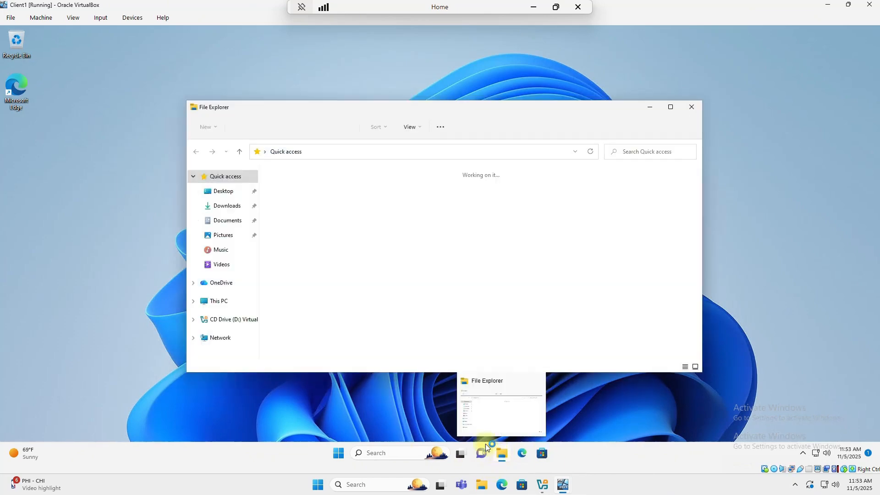
left_click(329, 152)
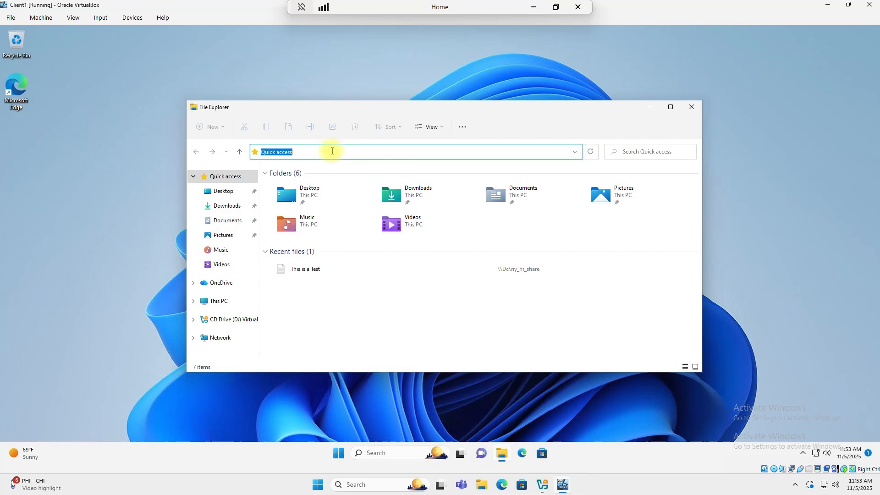
type("\\DC")
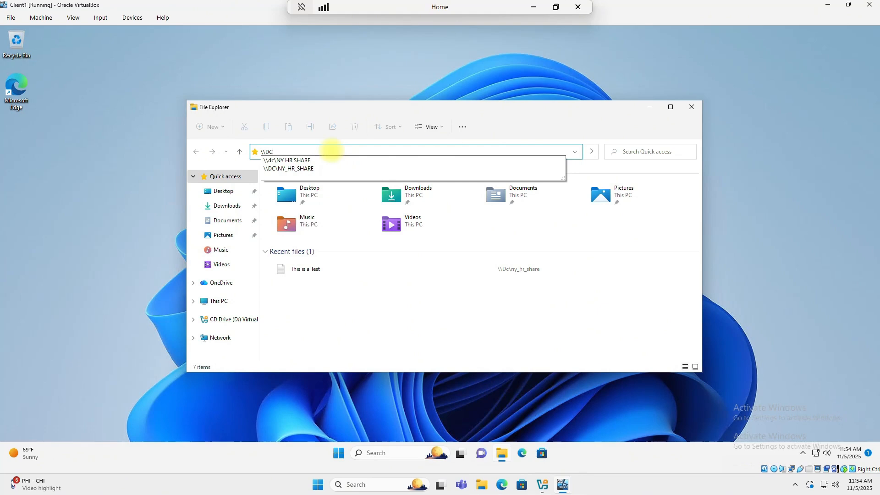
type("\\")
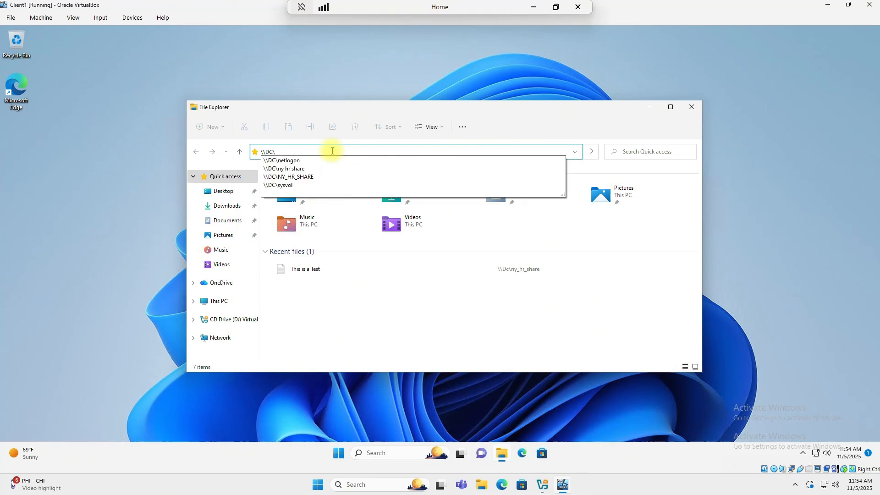
type("NY HR S")
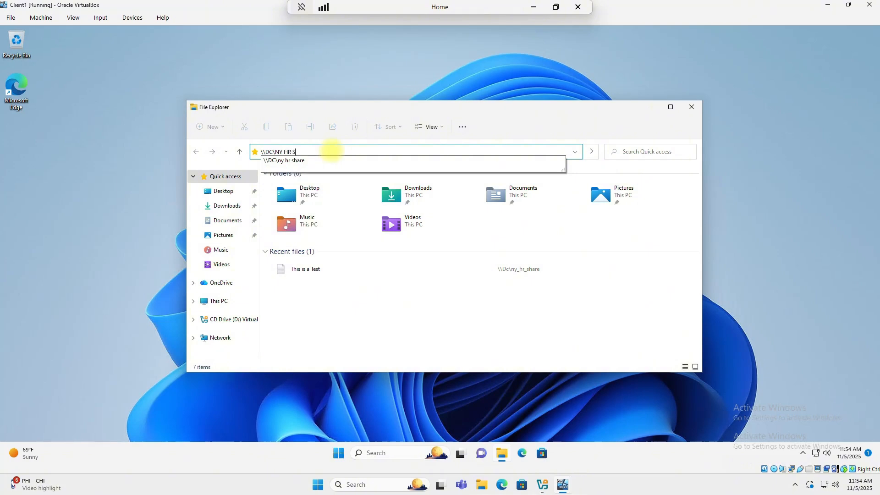
type("HAR")
key("Return")
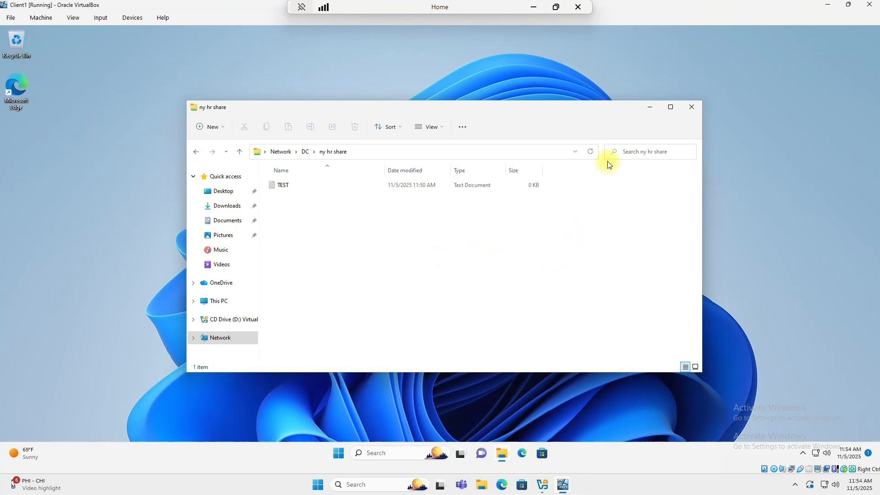
- Try opening \\dc\ny hr share as a non-HR user and dismiss the permission-denied network error
left_click(690, 108)
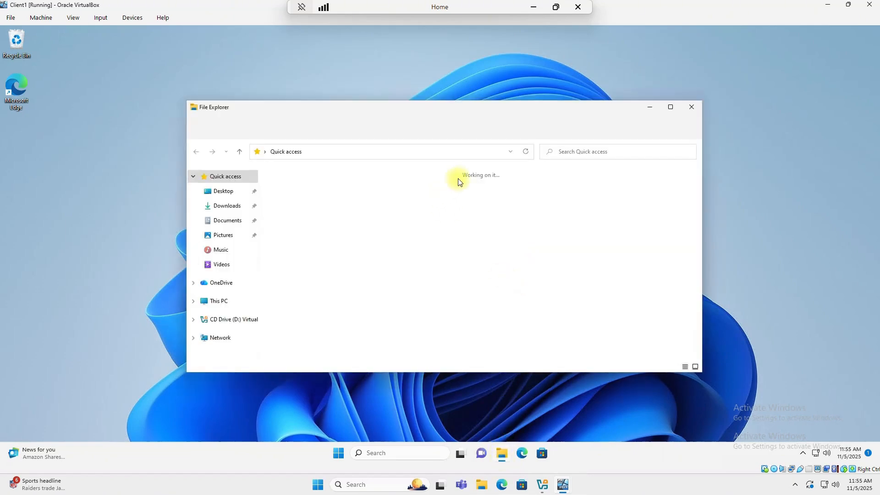
left_click(377, 153)
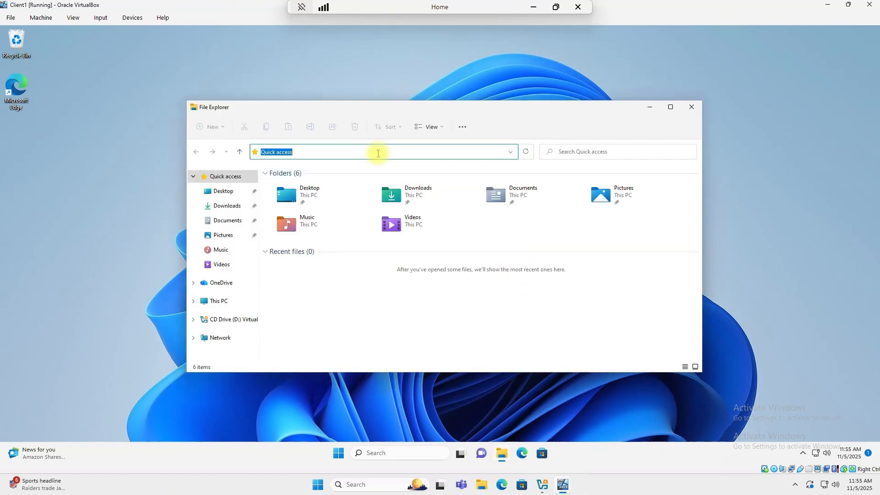
type("\\\\")
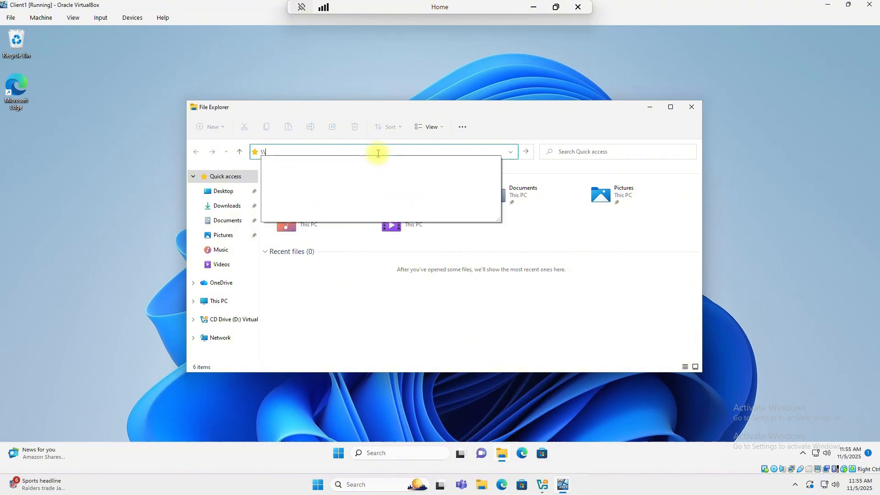
type("dc\\")
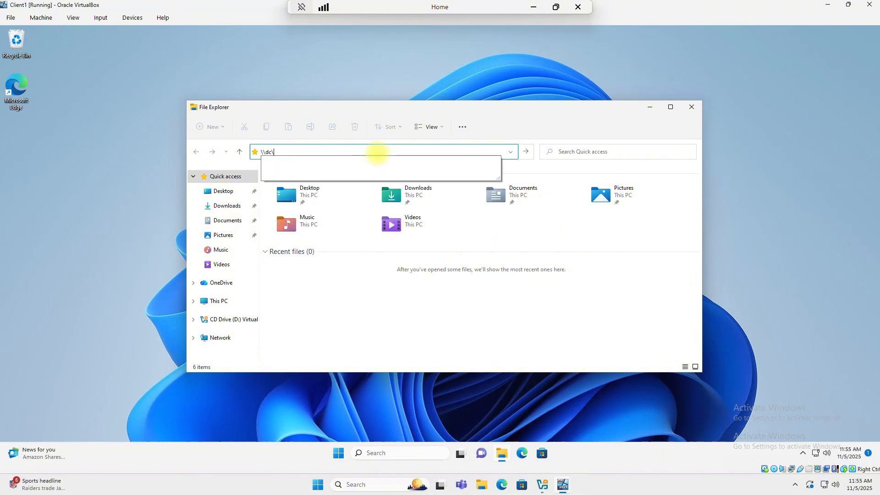
type("ny")
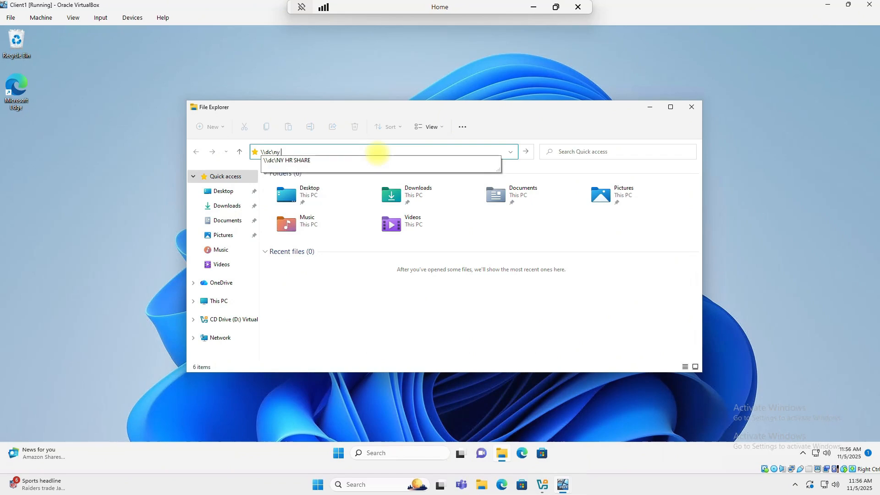
type(" hr share")
key("Return")
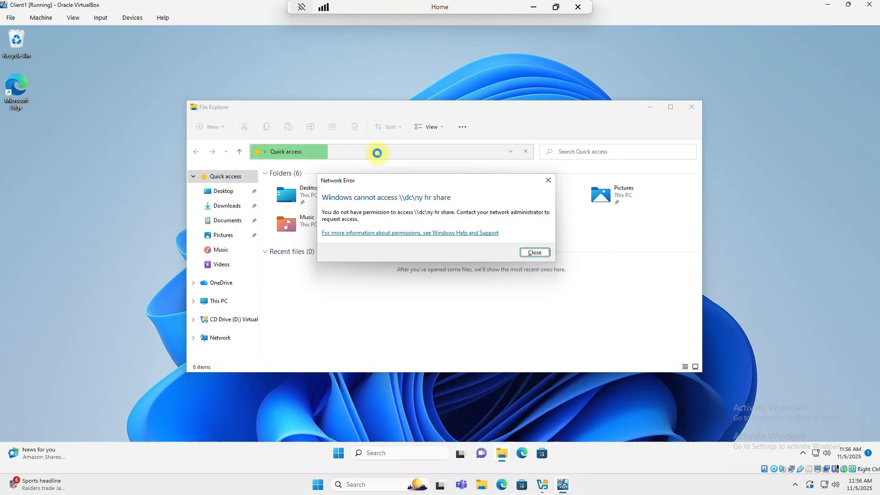
left_click(548, 180)
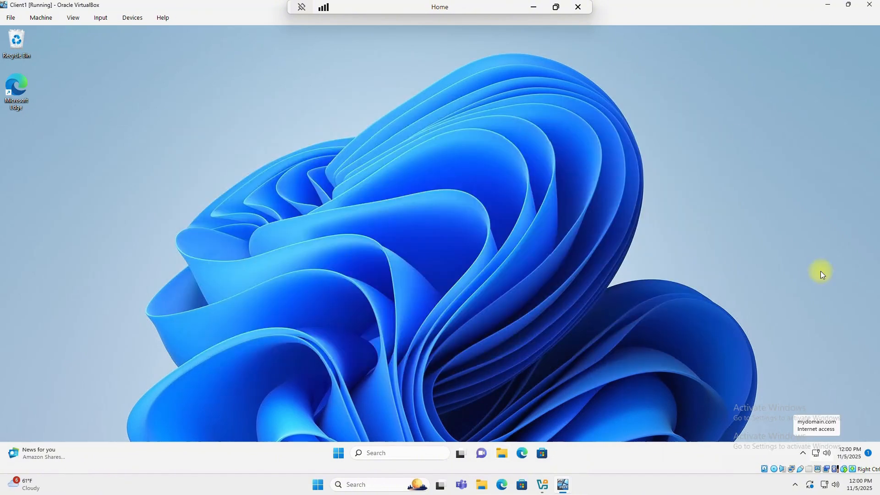